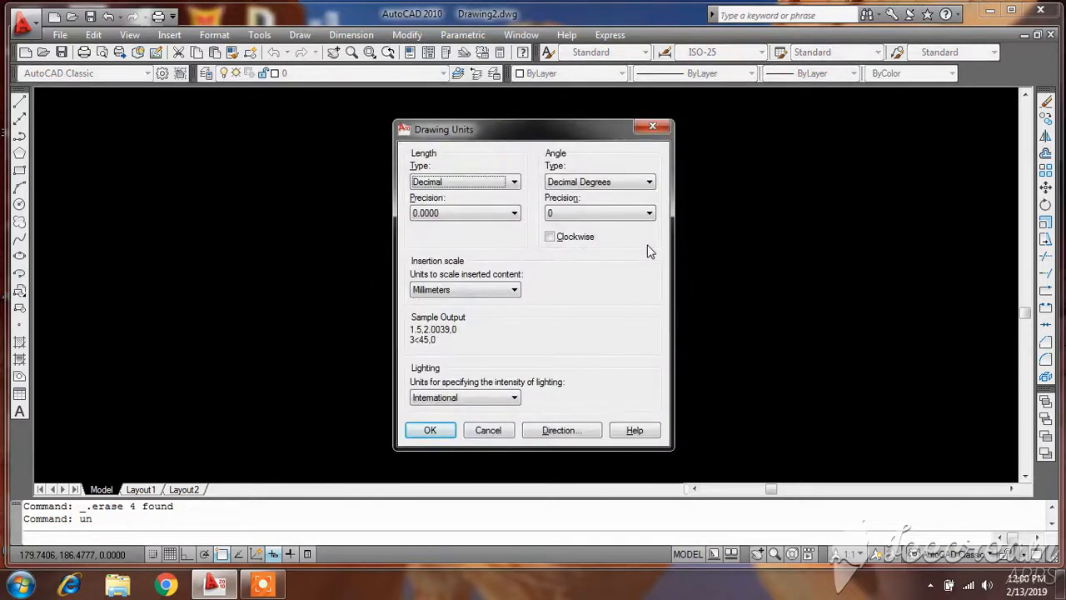
- Set the drawing's insertion scale units to Centimeters and accept the drawing units
{"action": "left_click", "coordinate": [488, 290]}
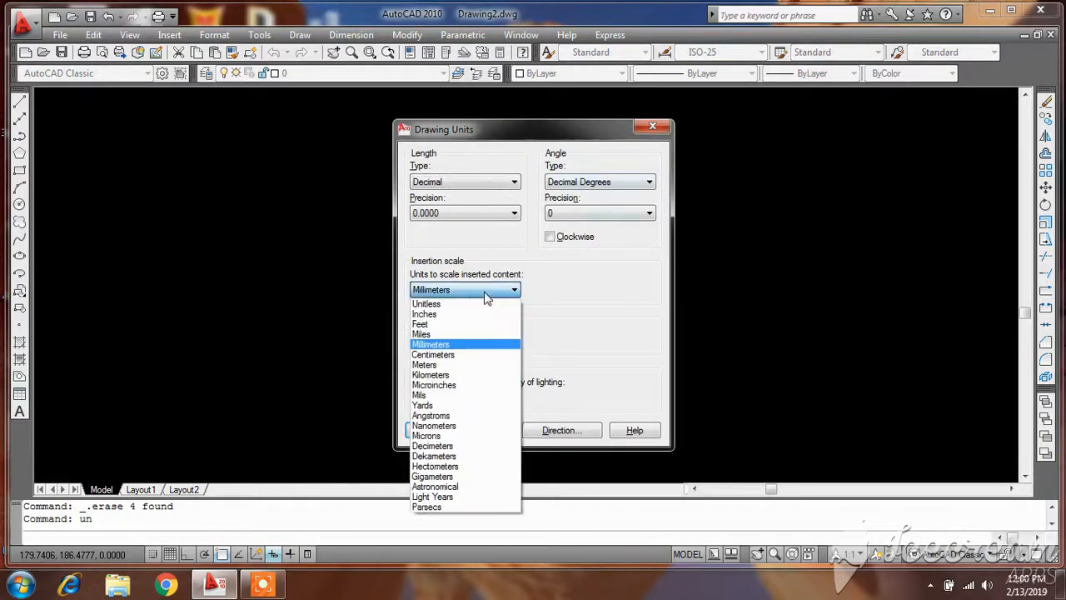
{"action": "left_click", "coordinate": [453, 356]}
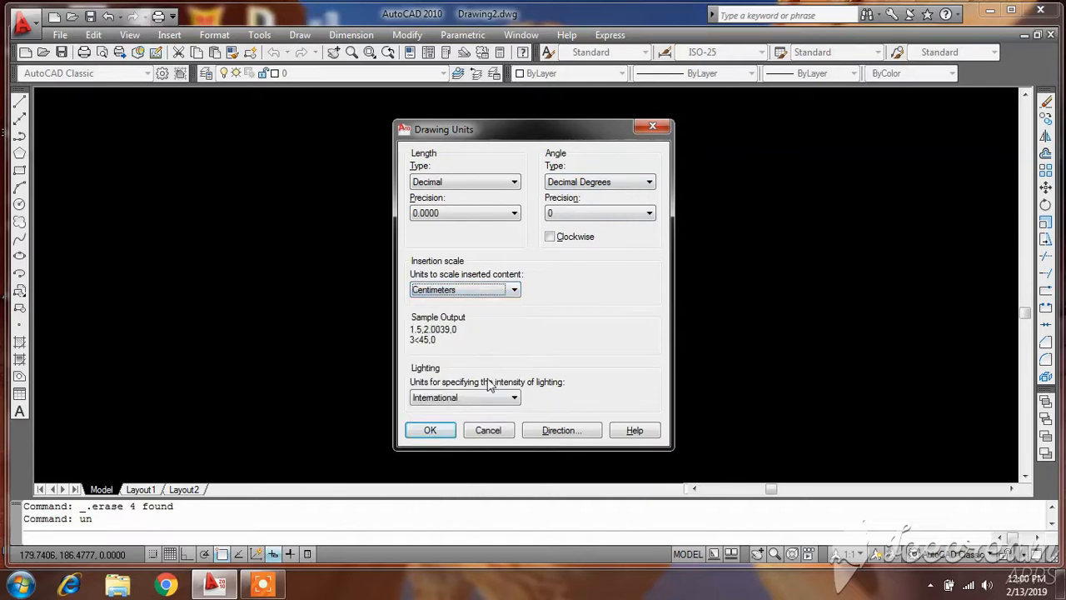
{"action": "left_click", "coordinate": [431, 431]}
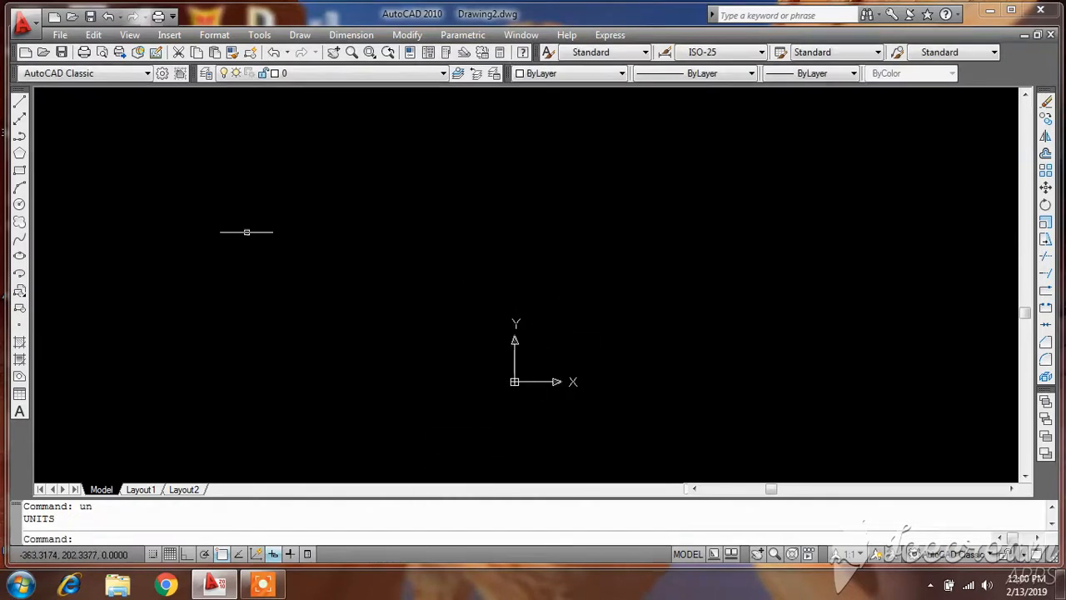
- Draw a circle of radius 100 above and slightly left of the origin
{"action": "left_click", "coordinate": [19, 205]}
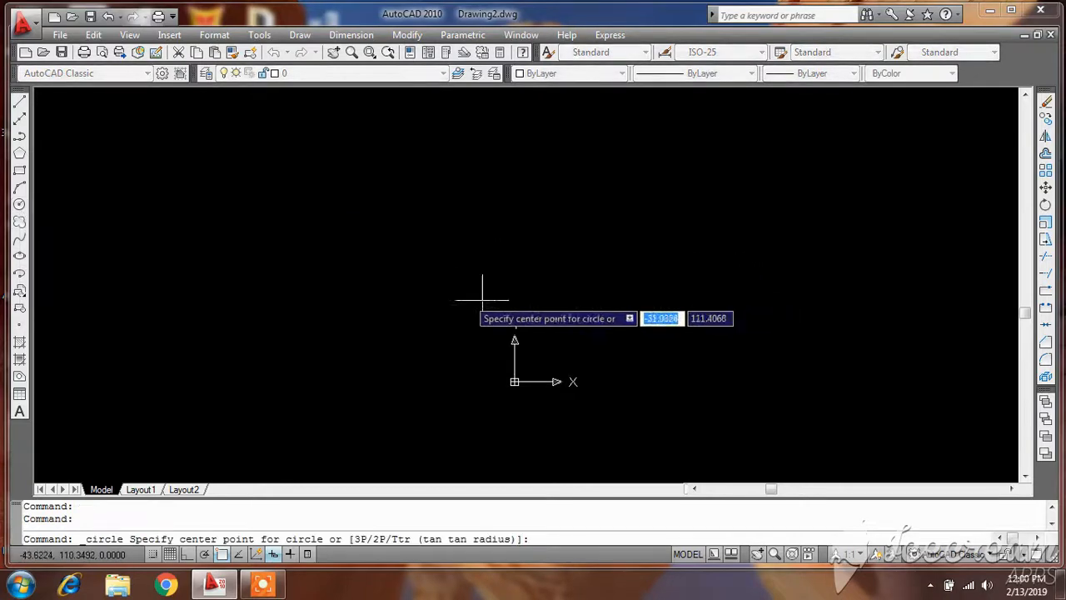
{"action": "left_click", "coordinate": [479, 251]}
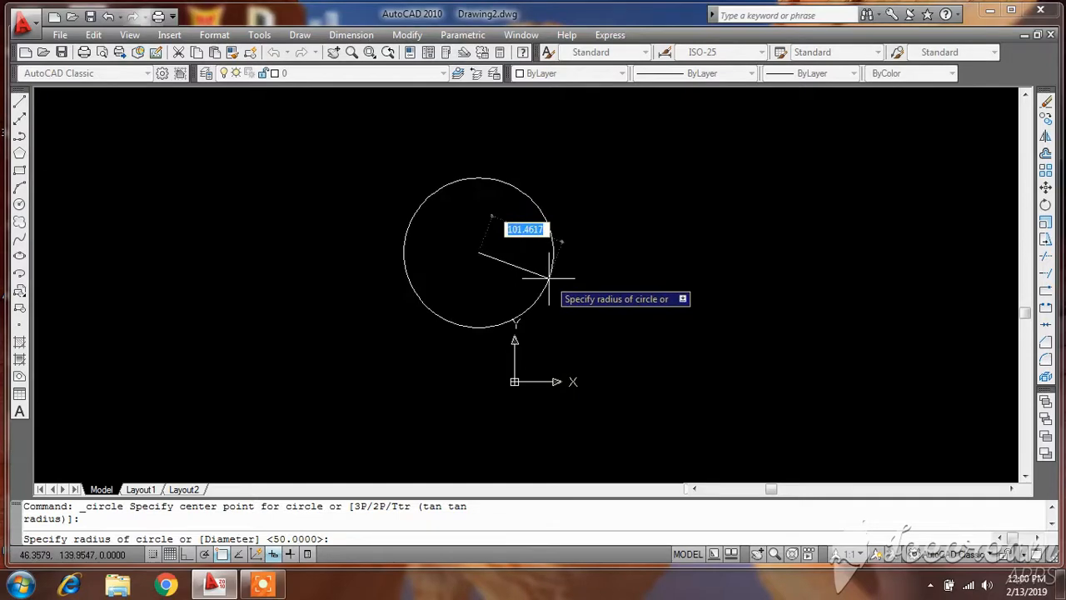
{"action": "key", "text": "Return"}
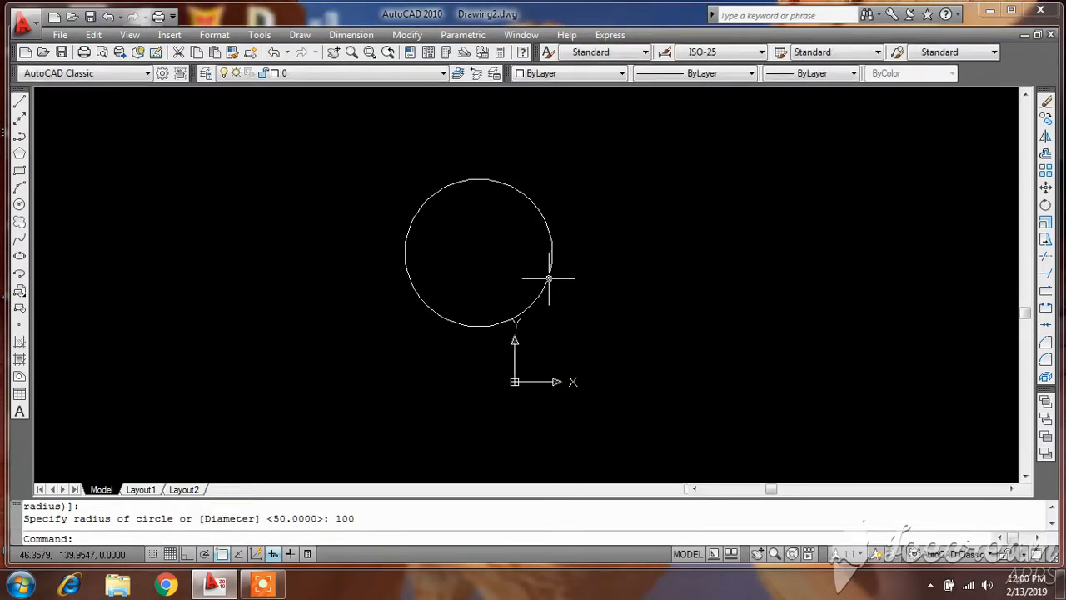
- Offset the circle outward by a distance of 20
{"action": "scroll", "coordinate": [468, 199], "scroll_direction": "up", "scroll_amount": 2}
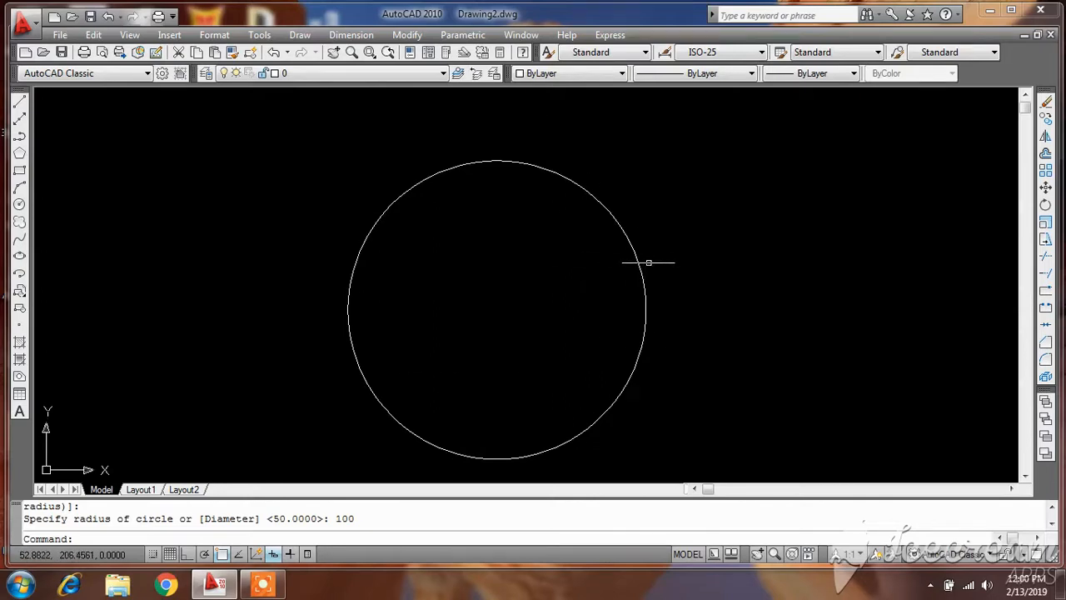
{"action": "left_click", "coordinate": [1046, 156]}
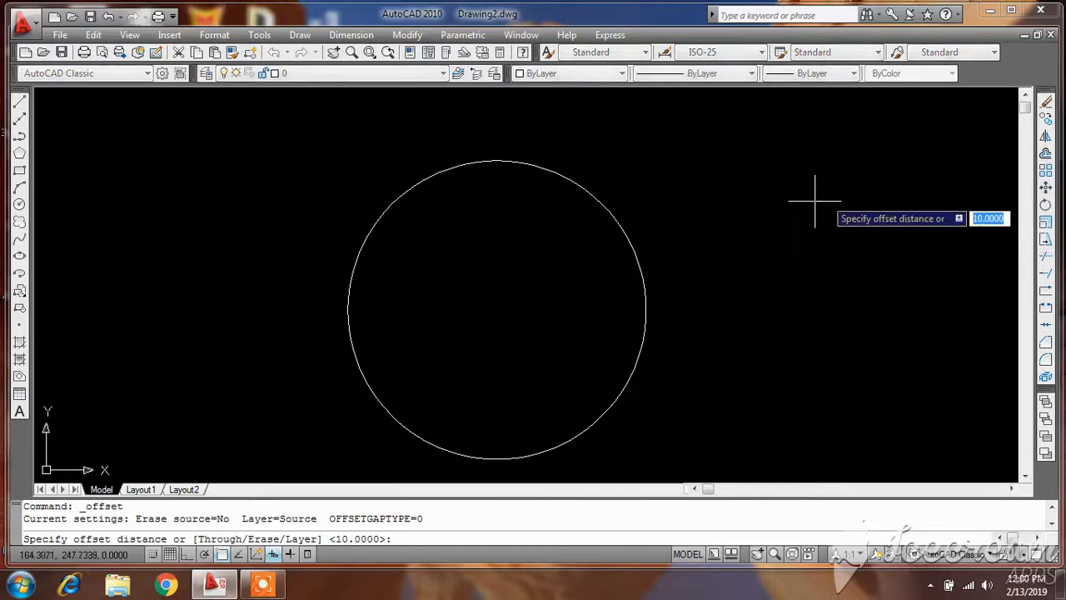
{"action": "left_click", "coordinate": [496, 160]}
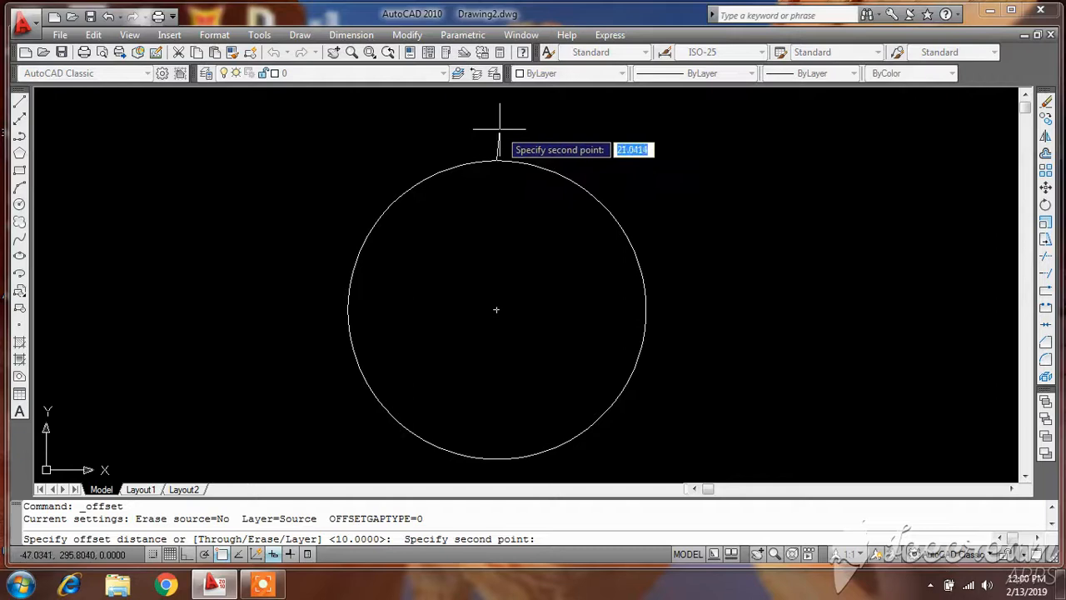
{"action": "type", "text": "20"}
{"action": "key", "text": "Return"}
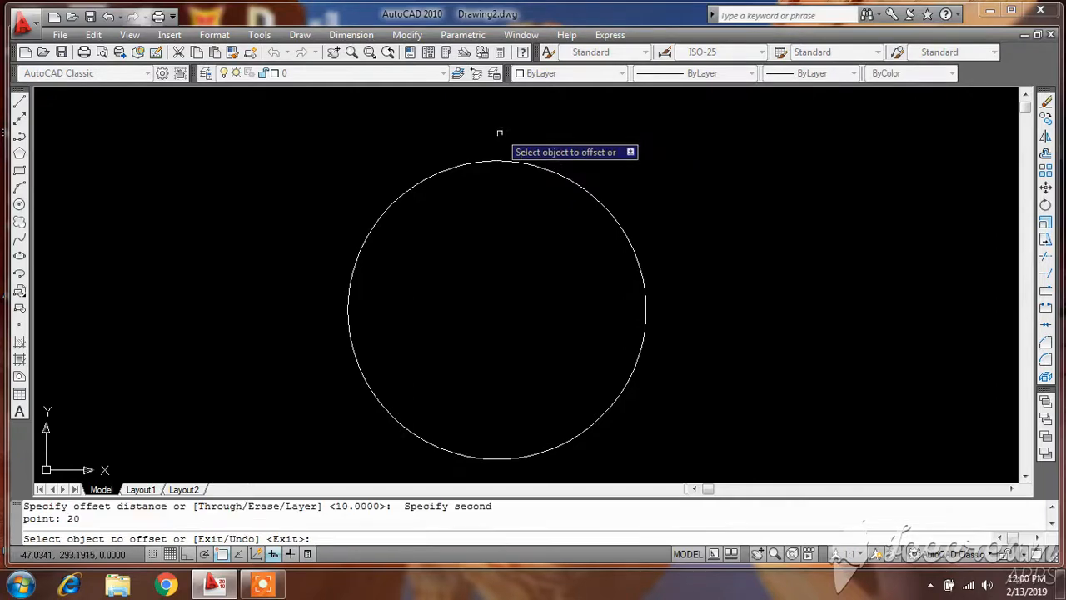
{"action": "left_click", "coordinate": [499, 160]}
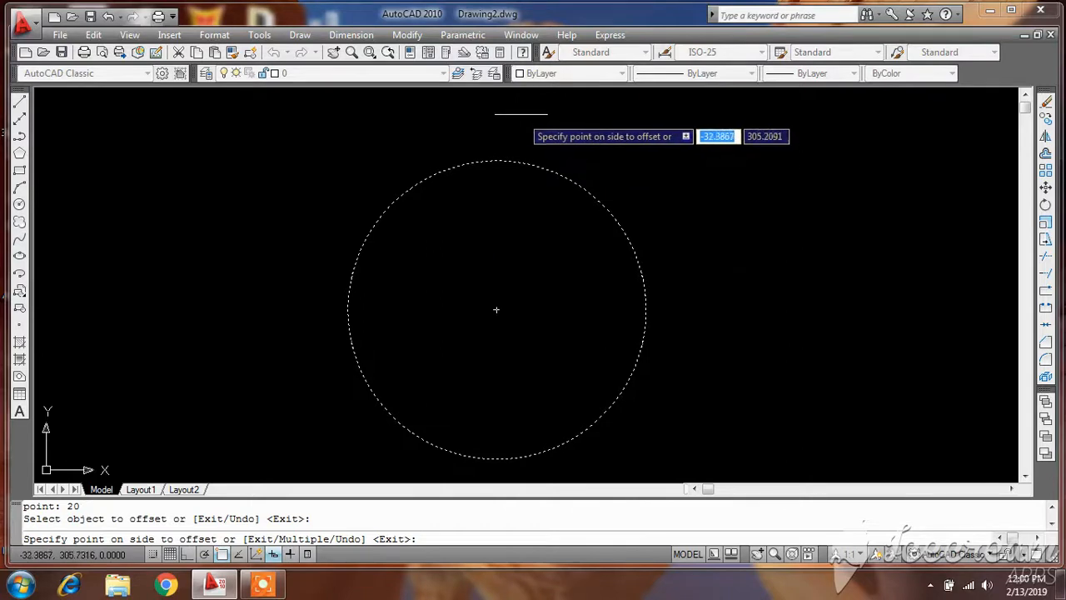
{"action": "left_click", "coordinate": [523, 110]}
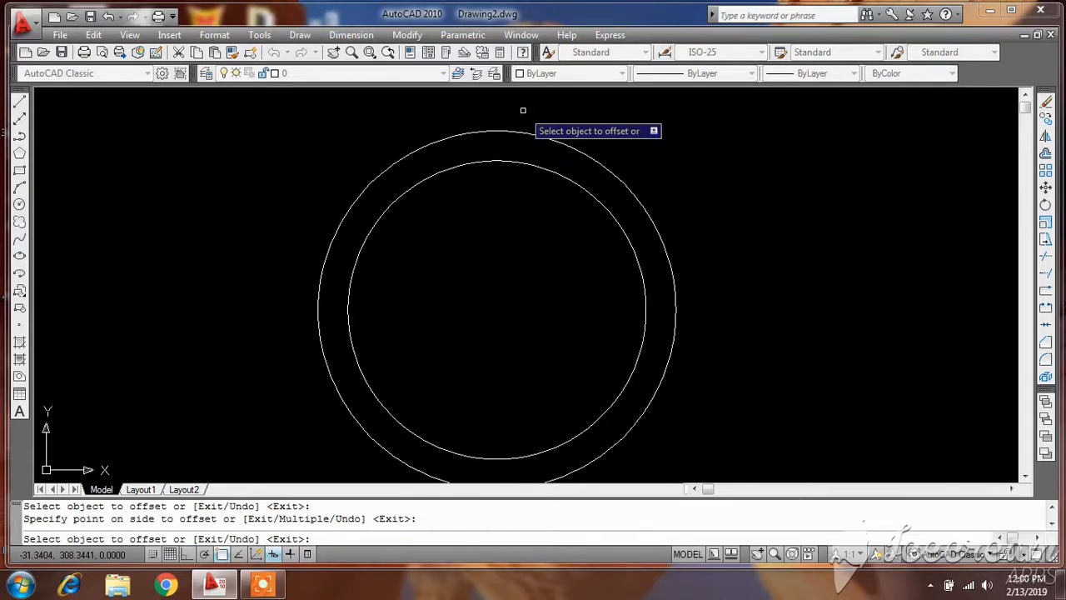
{"action": "key", "text": "Escape"}
- Draw a slanted polyline about 21 units long from the outer circle to the inner circle, just left of their topmost points
{"action": "scroll", "coordinate": [471, 110], "scroll_direction": "up", "scroll_amount": 3}
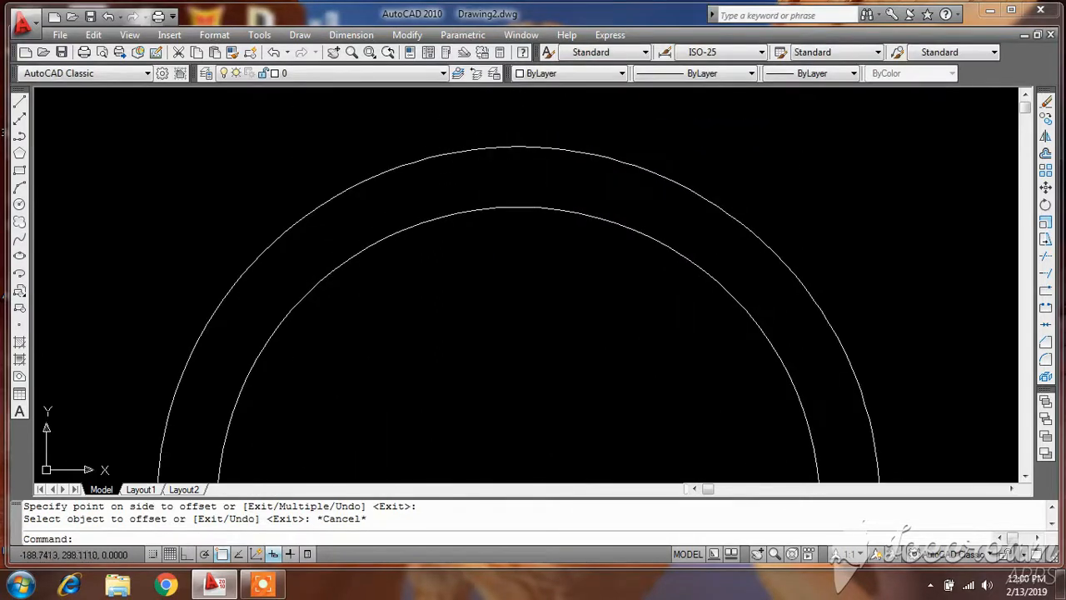
{"action": "left_click", "coordinate": [19, 137]}
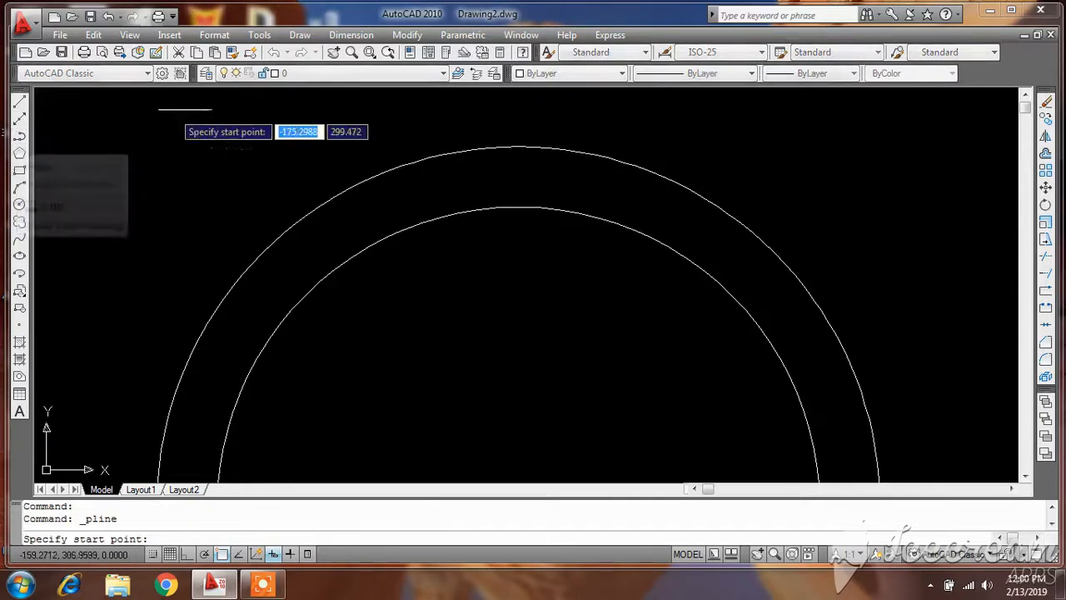
{"action": "scroll", "coordinate": [516, 141], "scroll_direction": "up", "scroll_amount": 3}
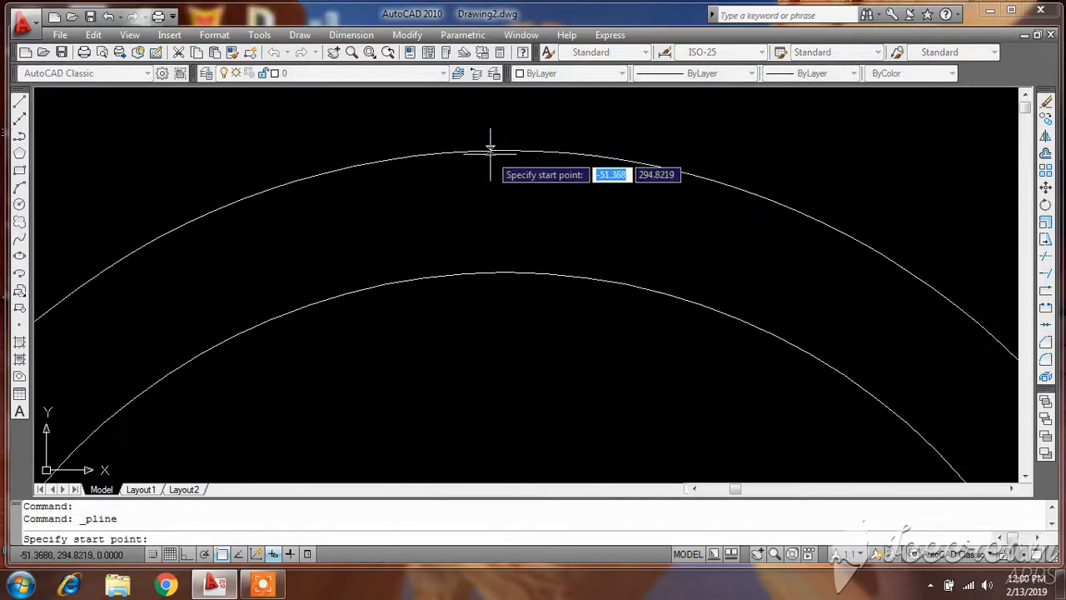
{"action": "left_click", "coordinate": [489, 151]}
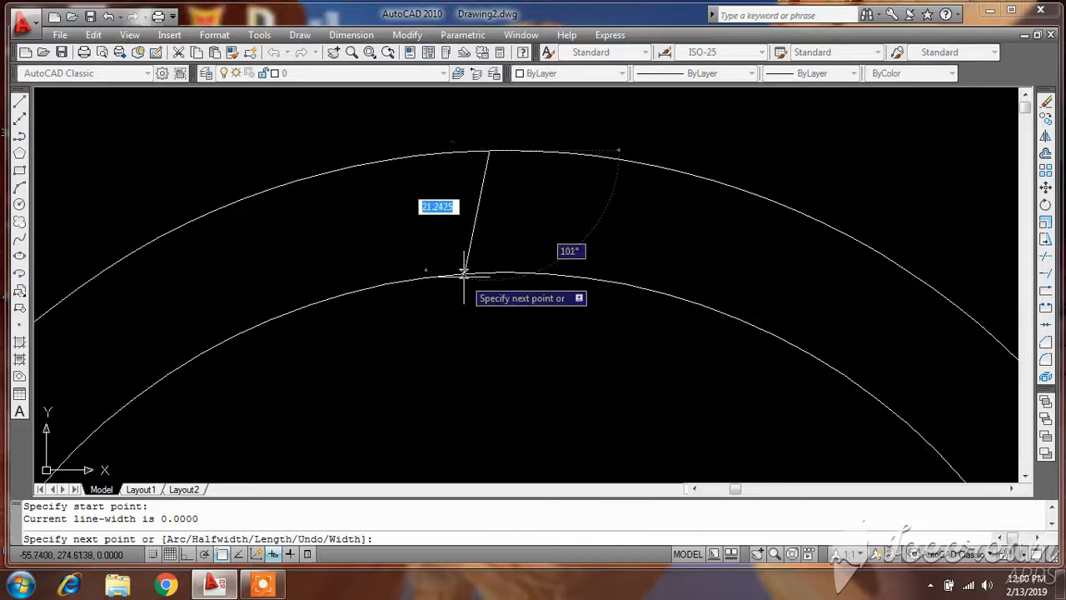
{"action": "left_click", "coordinate": [463, 273]}
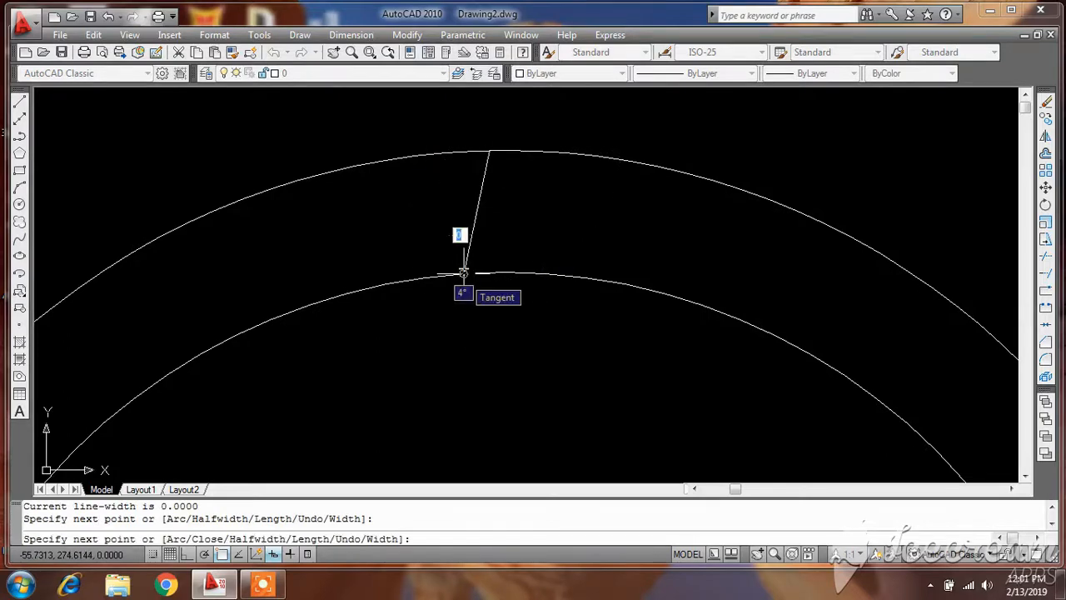
{"action": "key", "text": "Return"}
- Mirror the slanted line about the vertical line through the circles' topmost points, keeping the original
{"action": "left_click", "coordinate": [503, 228]}
{"action": "left_click", "coordinate": [449, 211]}
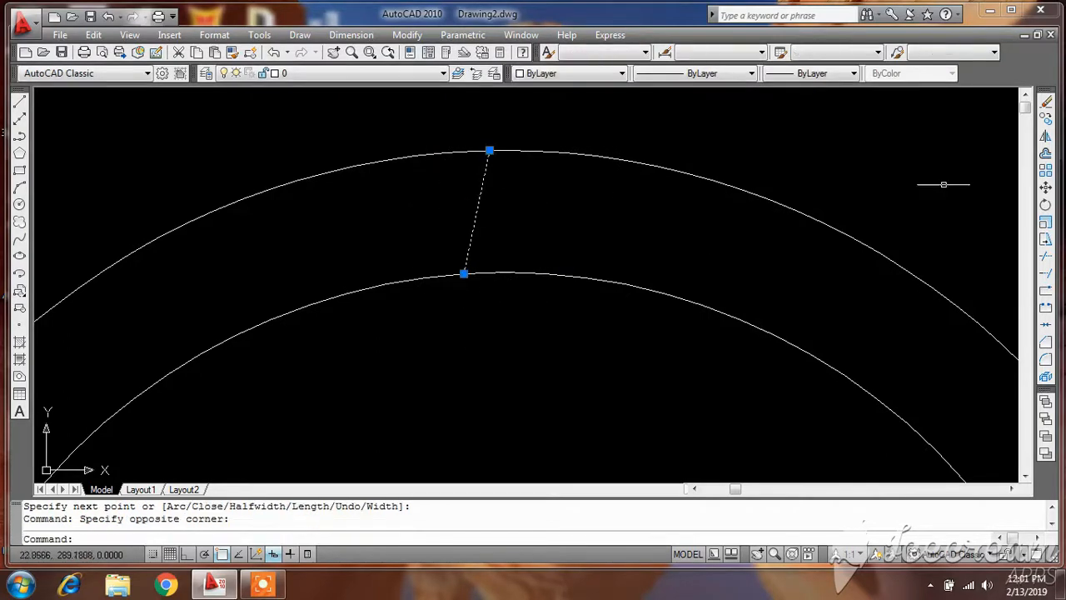
{"action": "left_click", "coordinate": [1046, 136]}
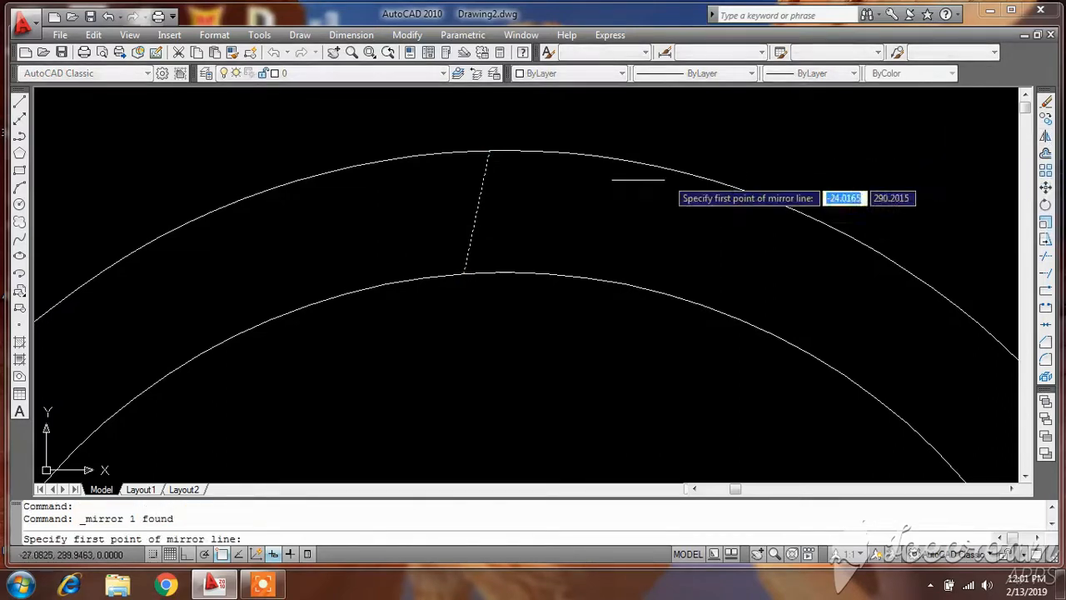
{"action": "left_click", "coordinate": [504, 151]}
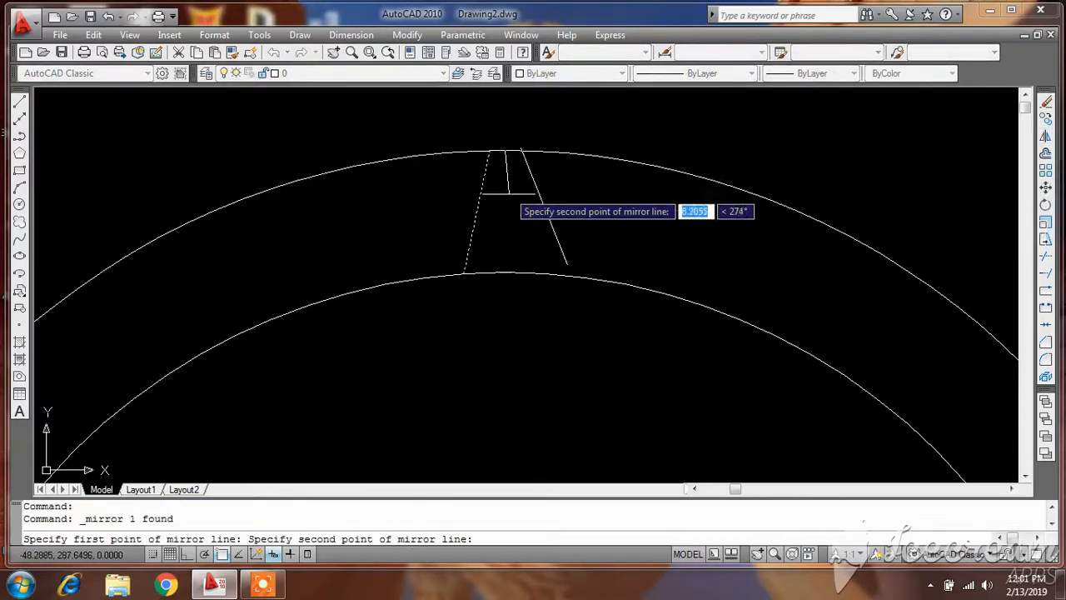
{"action": "left_click", "coordinate": [505, 272]}
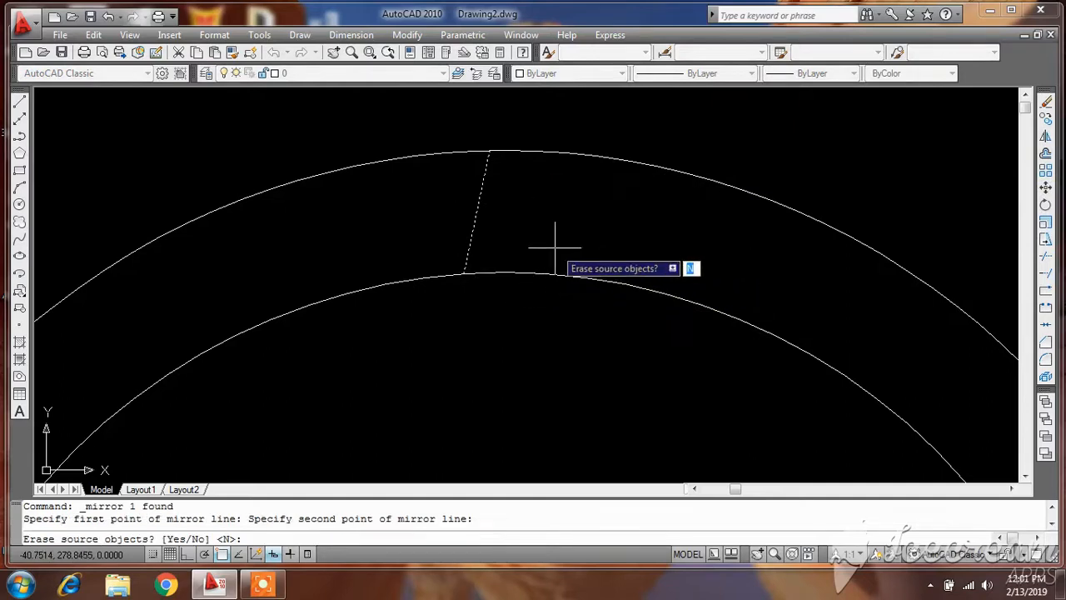
{"action": "key", "text": "Return"}
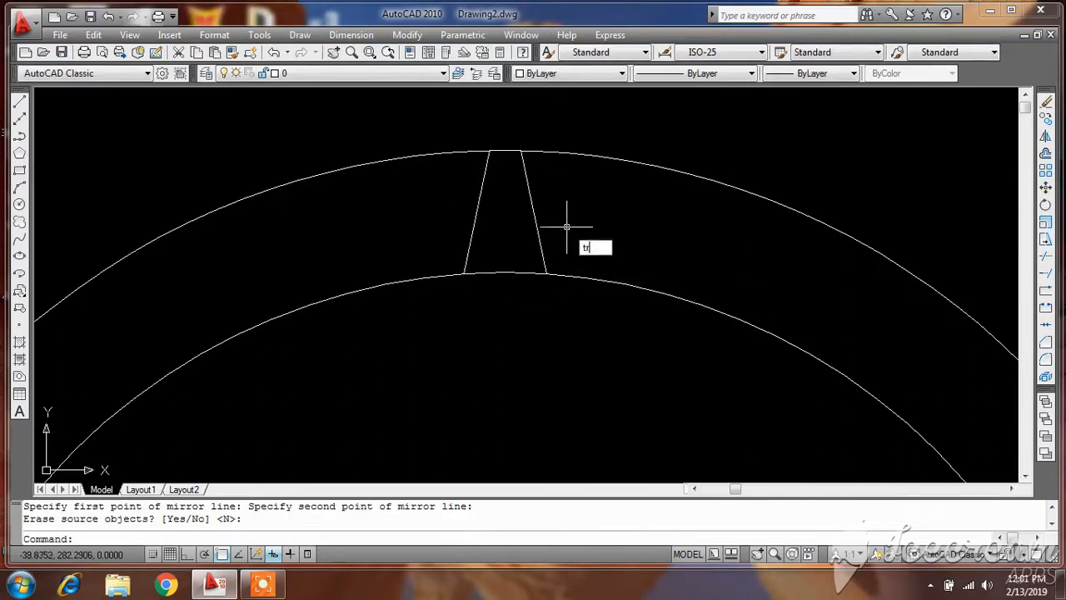
{"action": "type", "text": "tr"}
{"action": "key", "text": "Return"}
{"action": "key", "text": "Return"}
{"action": "right_click", "coordinate": [590, 197]}
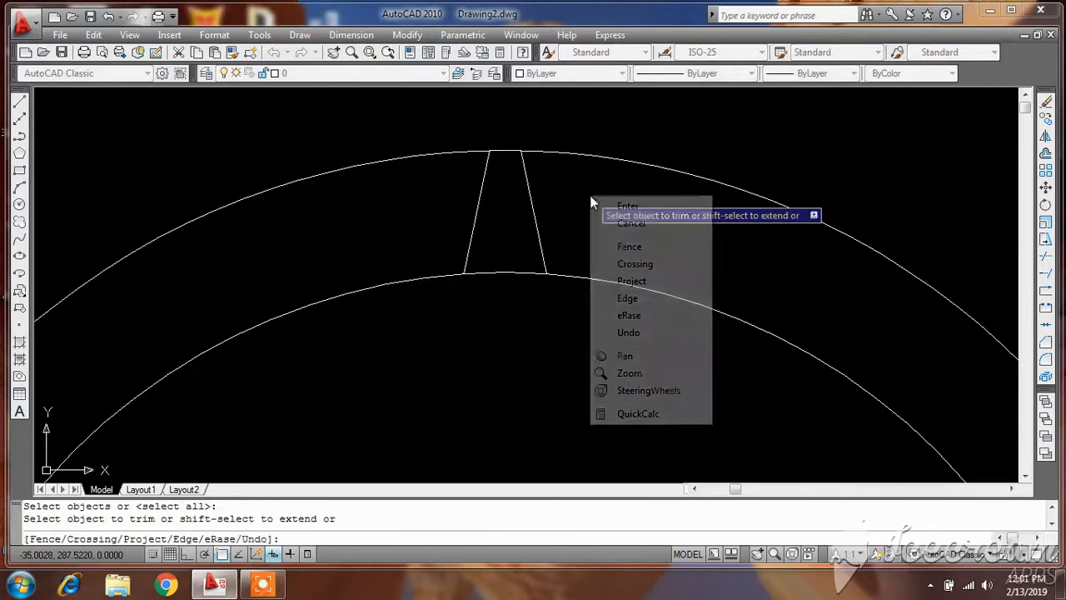
{"action": "left_click", "coordinate": [621, 207]}
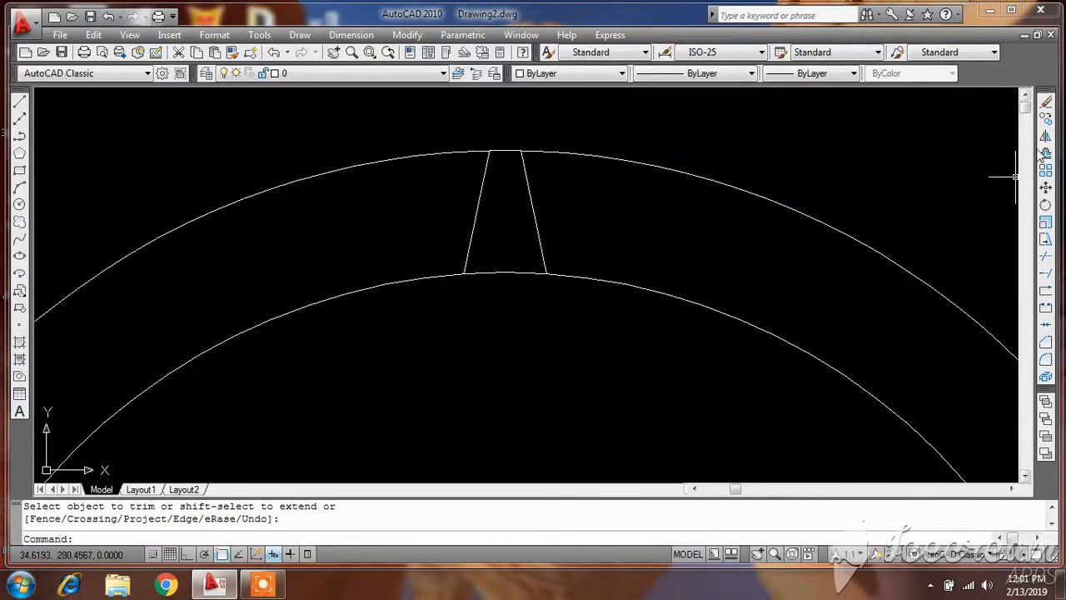
- Trim the outer circle outside the two slanted lines, leaving only the short tip of the tooth
{"action": "left_click", "coordinate": [1047, 261]}
{"action": "key", "text": "Return"}
{"action": "left_click", "coordinate": [786, 142]}
{"action": "left_click", "coordinate": [596, 194]}
{"action": "scroll", "coordinate": [596, 194], "scroll_direction": "down", "scroll_amount": 7}
{"action": "scroll", "coordinate": [591, 205], "scroll_direction": "up", "scroll_amount": 2}
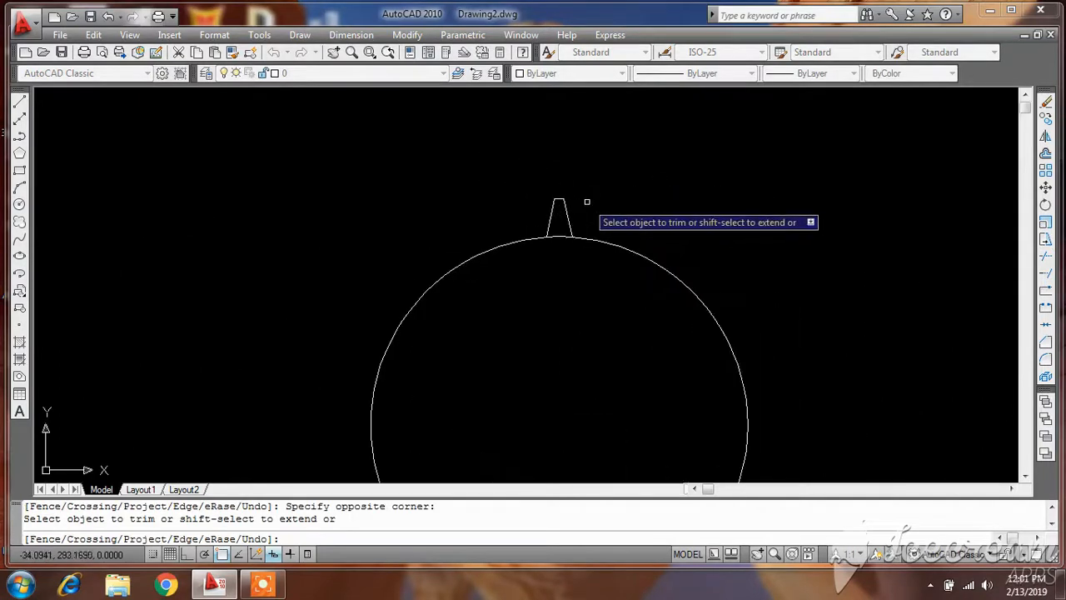
{"action": "key", "text": "Escape"}
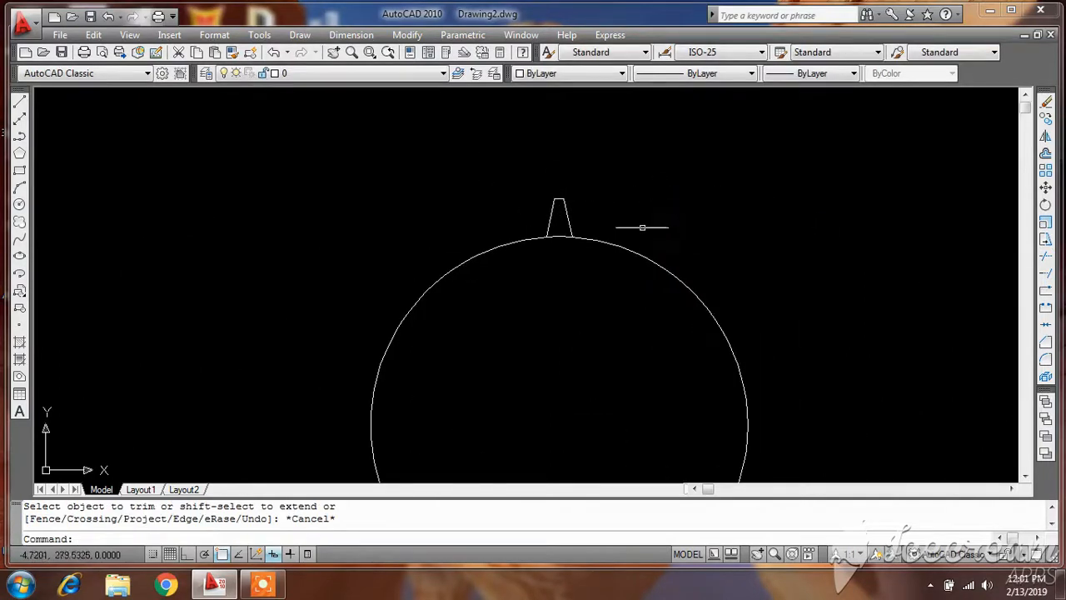
- Start an array with the tooth's two slanted sides and tip as the three objects to copy
{"action": "scroll", "coordinate": [593, 203], "scroll_direction": "down", "scroll_amount": 2}
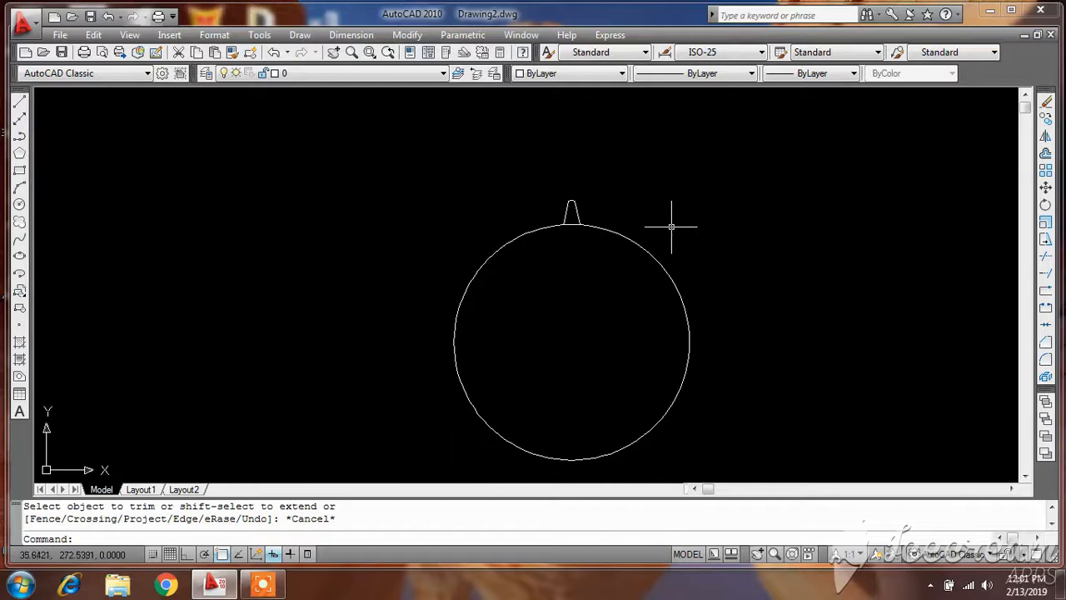
{"action": "left_click", "coordinate": [551, 191]}
{"action": "left_click", "coordinate": [590, 263]}
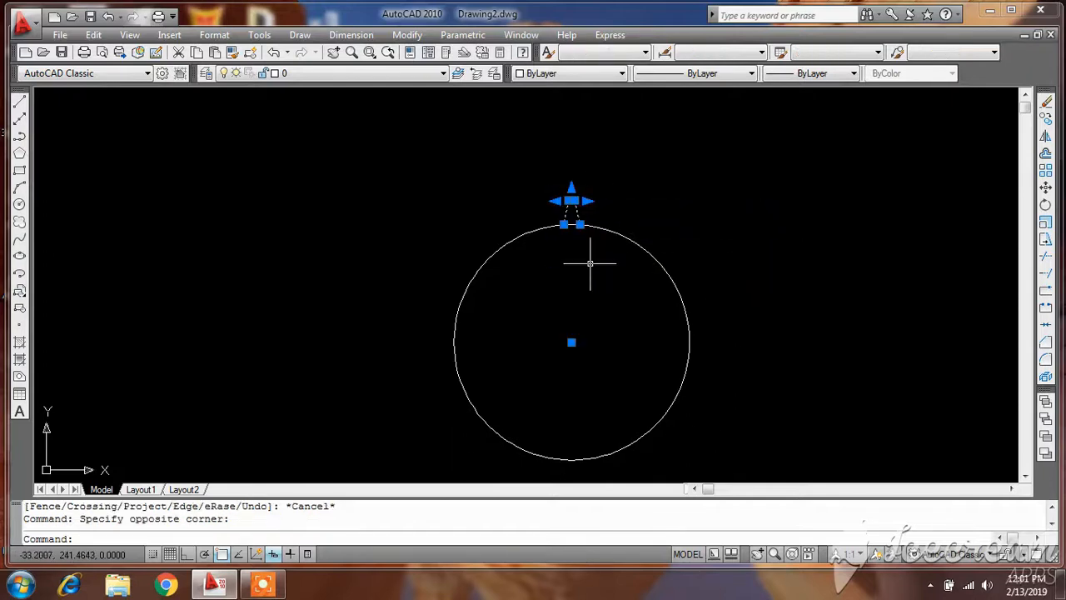
{"action": "left_click", "coordinate": [1046, 170]}
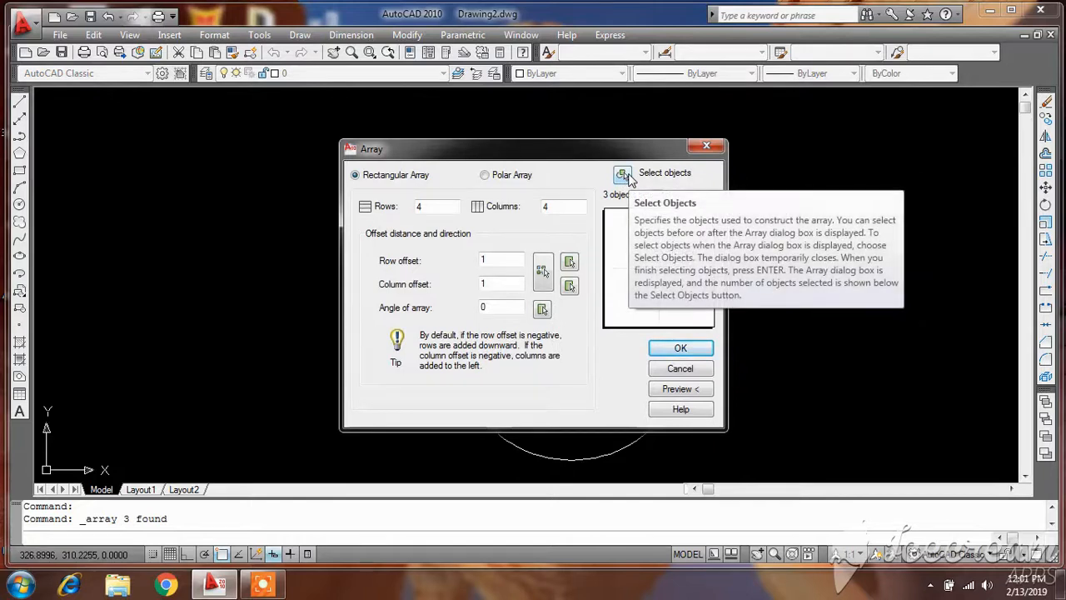
{"action": "left_click", "coordinate": [623, 175]}
{"action": "left_click", "coordinate": [547, 189]}
{"action": "left_click", "coordinate": [599, 273]}
{"action": "key", "text": "Return"}
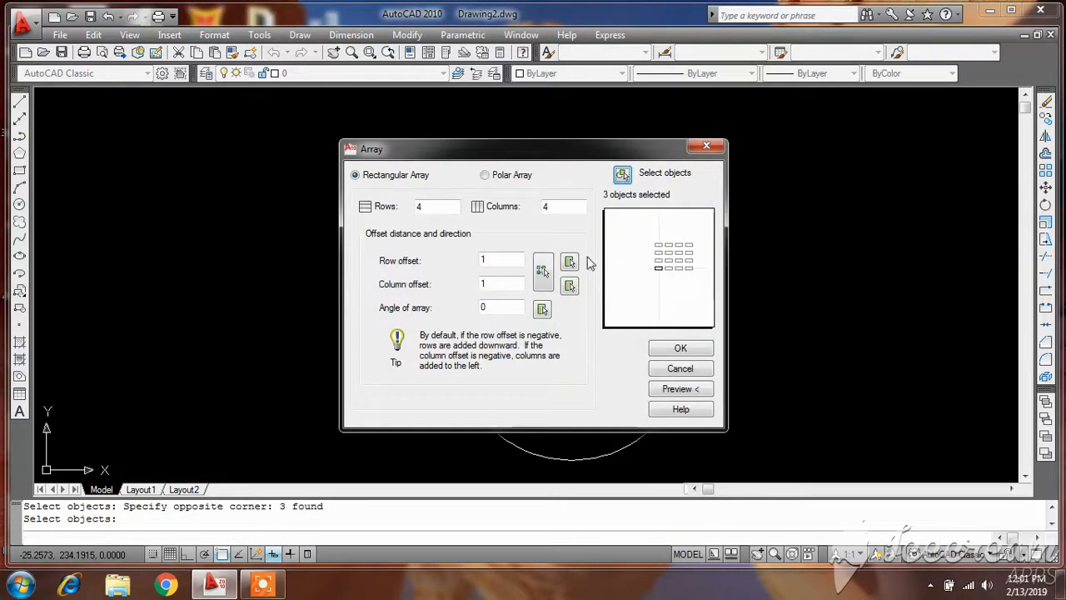
- Make the array polar and place its center point at the circle's center
{"action": "left_click", "coordinate": [500, 177]}
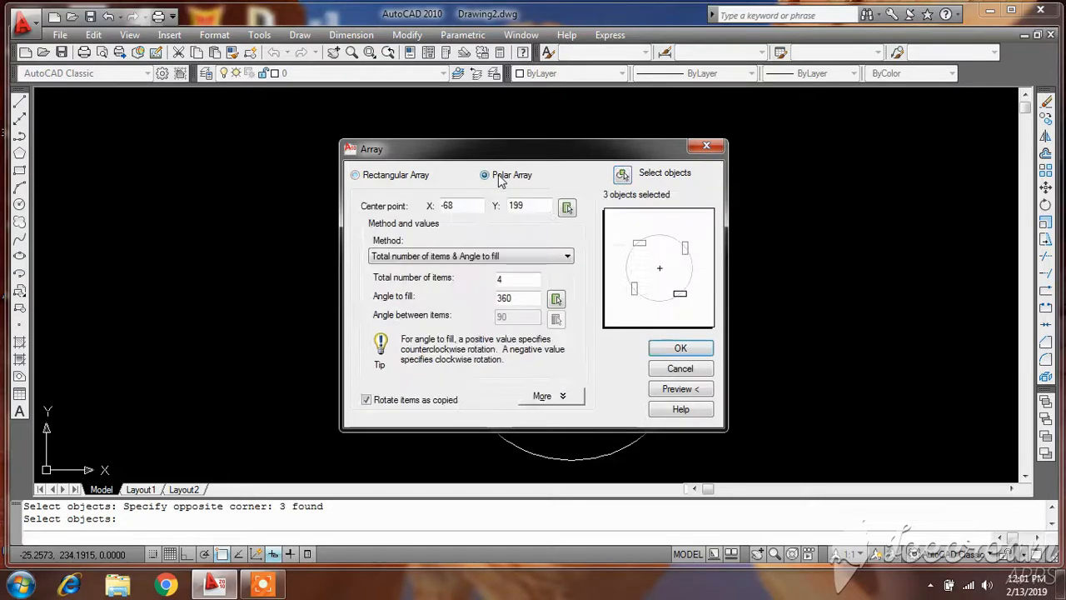
{"action": "left_click", "coordinate": [567, 208]}
{"action": "scroll", "coordinate": [580, 250], "scroll_direction": "down", "scroll_amount": 2}
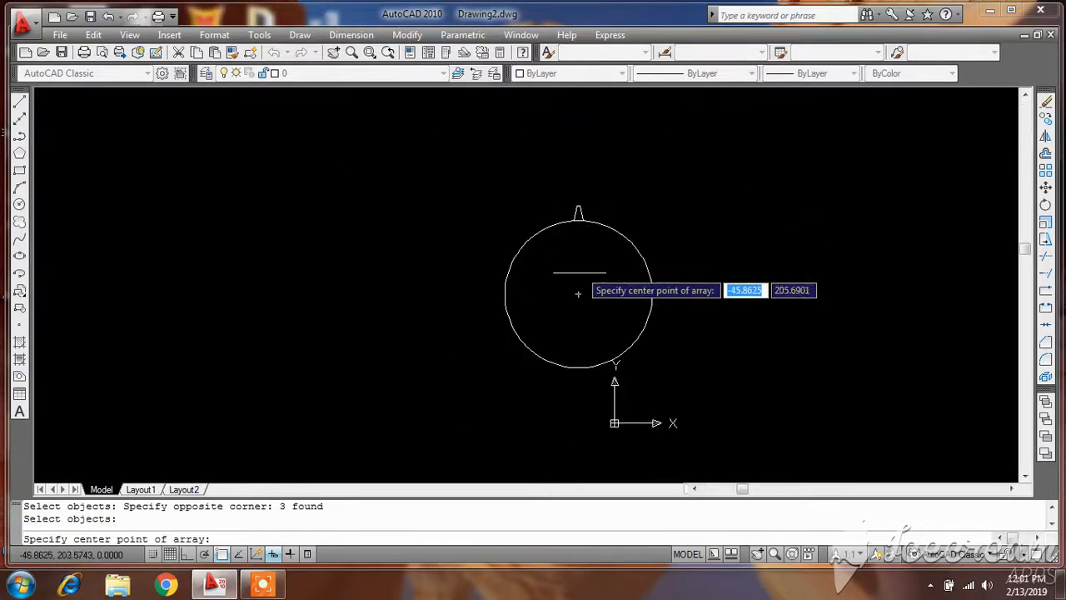
{"action": "left_click", "coordinate": [579, 294]}
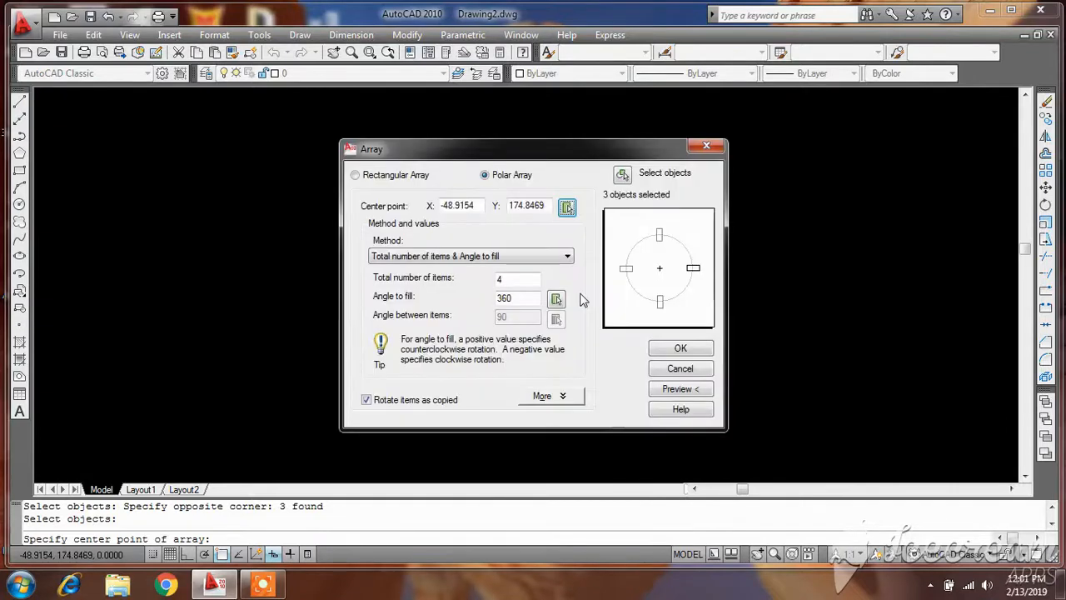
- Preview the polar array with 4 items, and again with the total number of items set to 20
{"action": "left_click", "coordinate": [671, 390]}
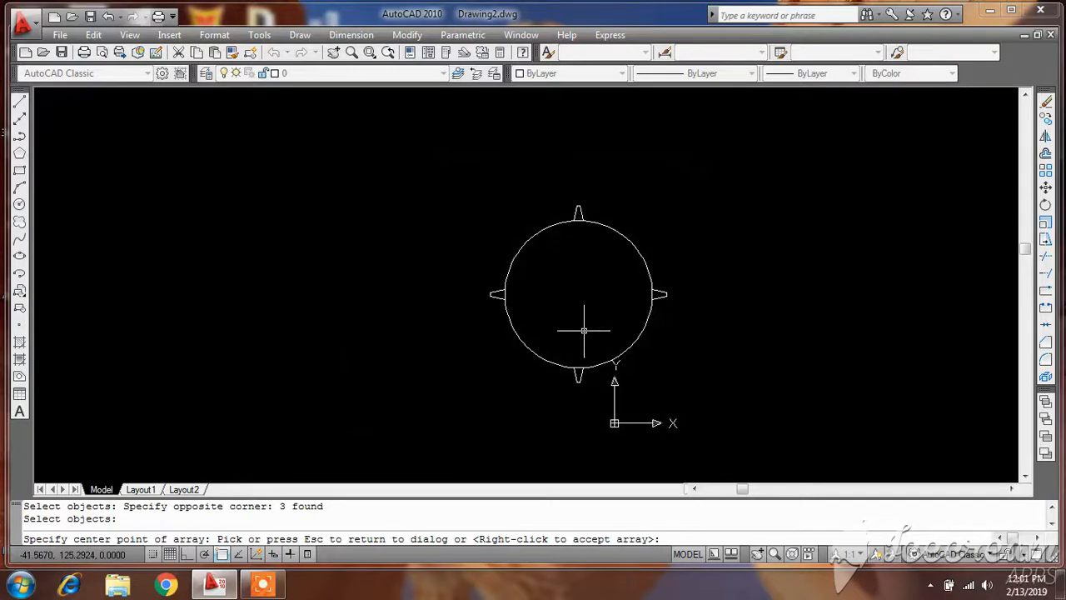
{"action": "left_click", "coordinate": [583, 325]}
{"action": "double_click", "coordinate": [501, 280]}
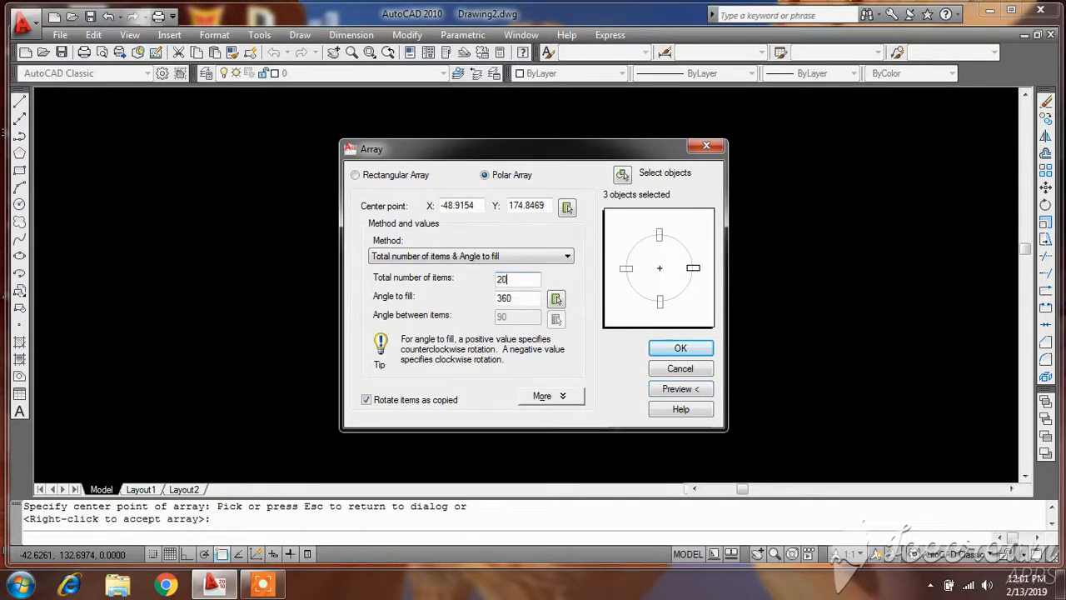
{"action": "left_click", "coordinate": [667, 390]}
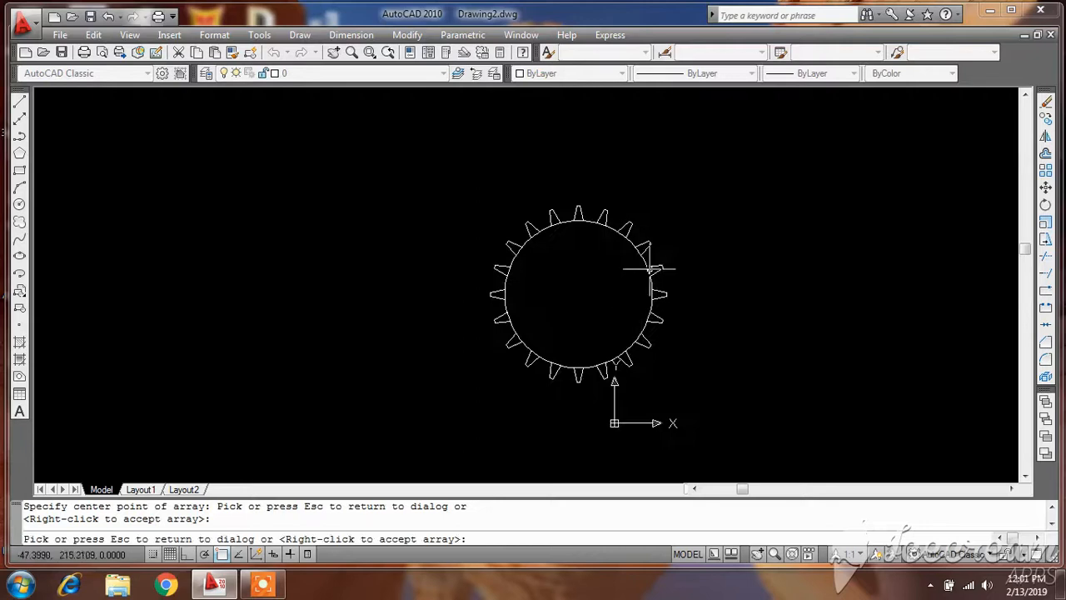
{"action": "left_click", "coordinate": [585, 259]}
- Set the polar array to 28 items, preview it, and accept the array
{"action": "double_click", "coordinate": [503, 281]}
{"action": "type", "text": "28"}
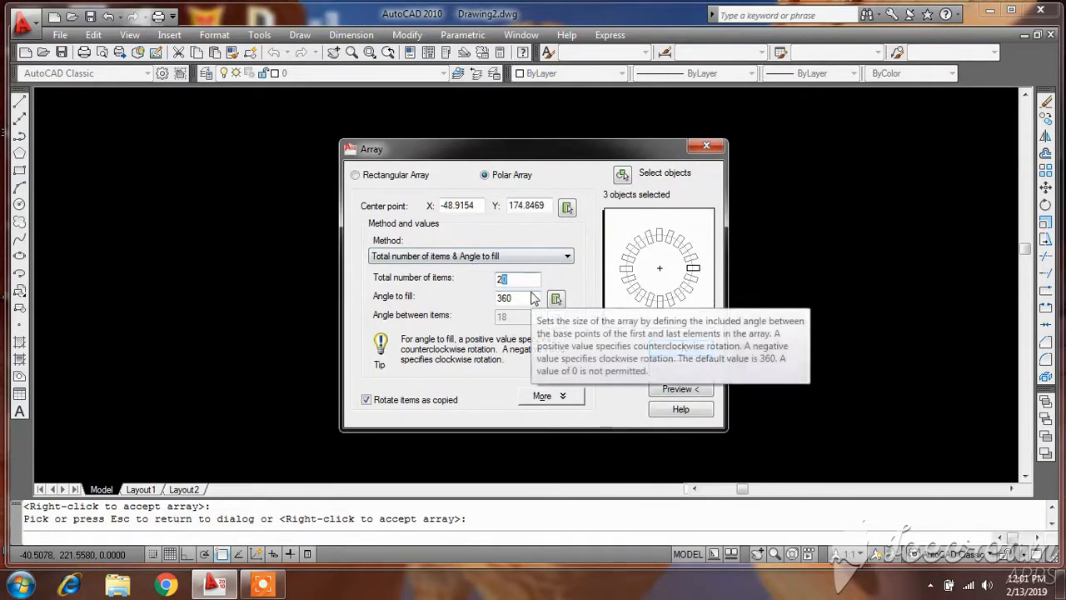
{"action": "left_click", "coordinate": [681, 389]}
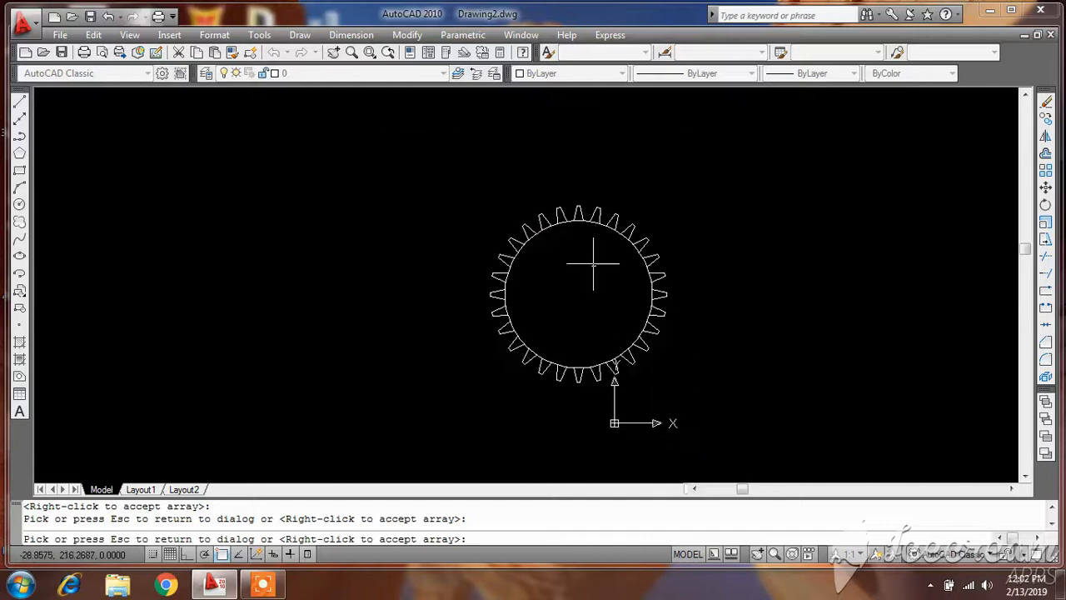
{"action": "scroll", "coordinate": [593, 264], "scroll_direction": "up", "scroll_amount": 3}
{"action": "right_click", "coordinate": [545, 258]}
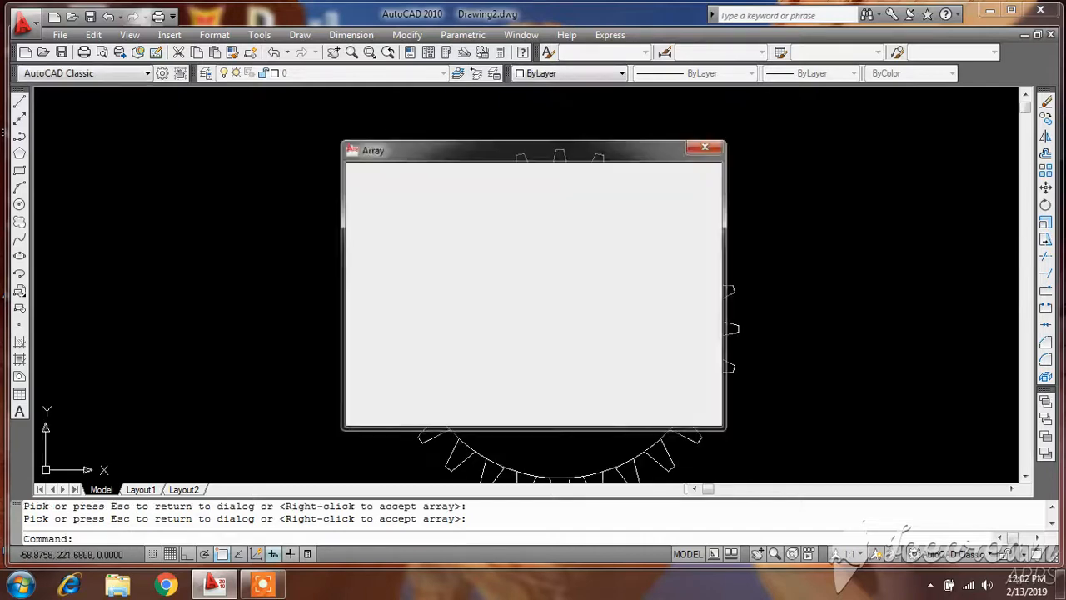
{"action": "scroll", "coordinate": [602, 254], "scroll_direction": "down", "scroll_amount": 2}
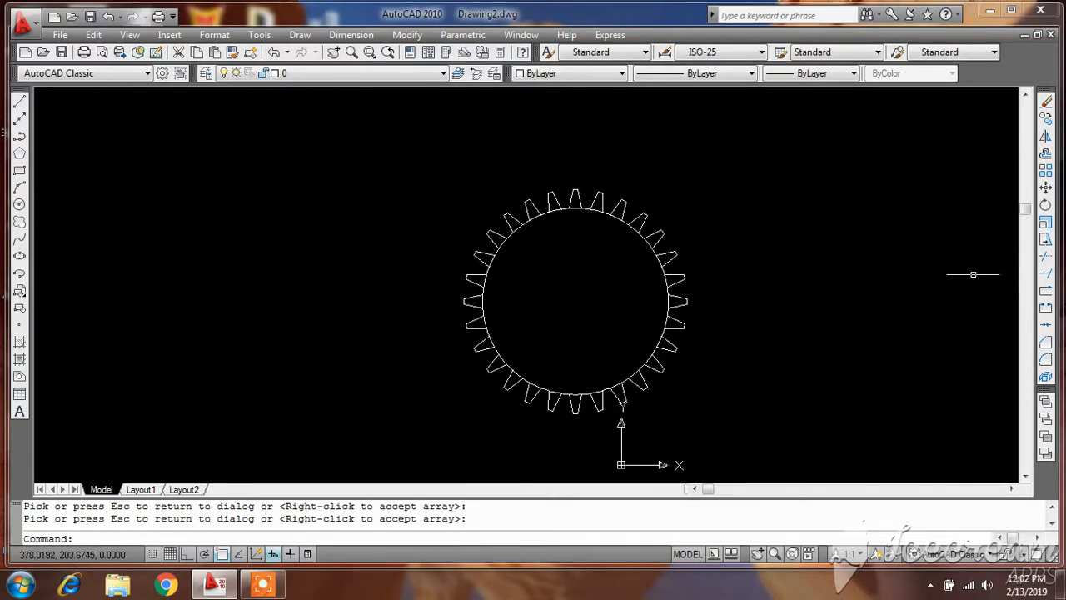
- Trim the base circle's arcs inside the topmost tooth and the next three teeth clockwise, using all objects as cutting edges
{"action": "left_click", "coordinate": [1048, 263]}
{"action": "key", "text": "Return"}
{"action": "scroll", "coordinate": [582, 218], "scroll_direction": "up", "scroll_amount": 4}
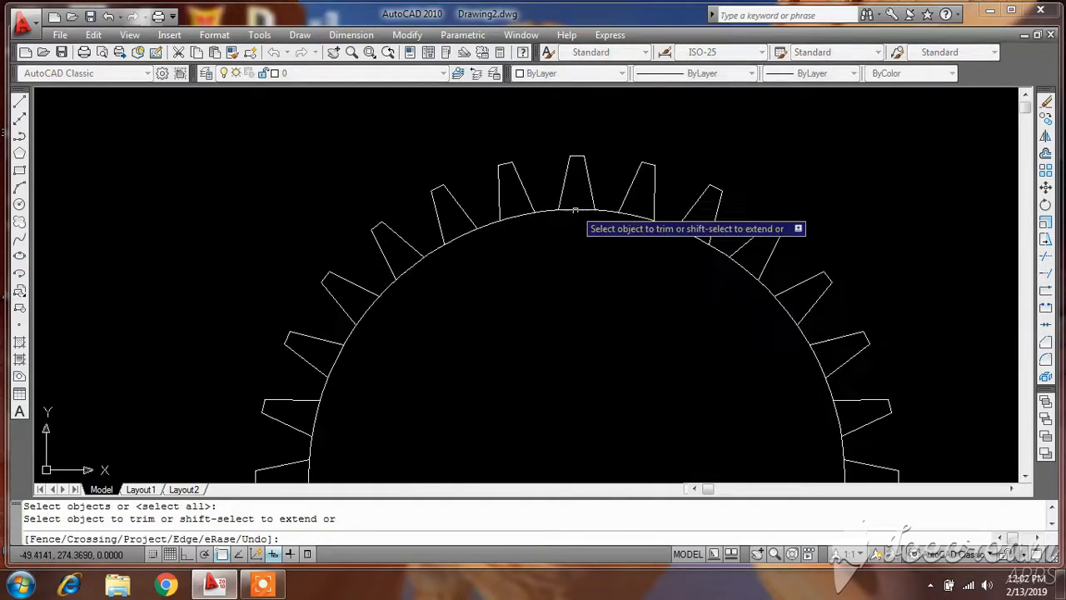
{"action": "left_click", "coordinate": [574, 208]}
{"action": "left_click", "coordinate": [662, 213]}
{"action": "left_click", "coordinate": [737, 247]}
{"action": "left_click", "coordinate": [737, 248]}
{"action": "left_click", "coordinate": [728, 239]}
{"action": "left_click", "coordinate": [812, 285]}
{"action": "left_click", "coordinate": [792, 305]}
- Trim the circle inside the next six teeth down the gear's right side and the tooth just left of the topmost one
{"action": "scroll", "coordinate": [733, 250], "scroll_direction": "down", "scroll_amount": 4}
{"action": "scroll", "coordinate": [723, 287], "scroll_direction": "up", "scroll_amount": 2}
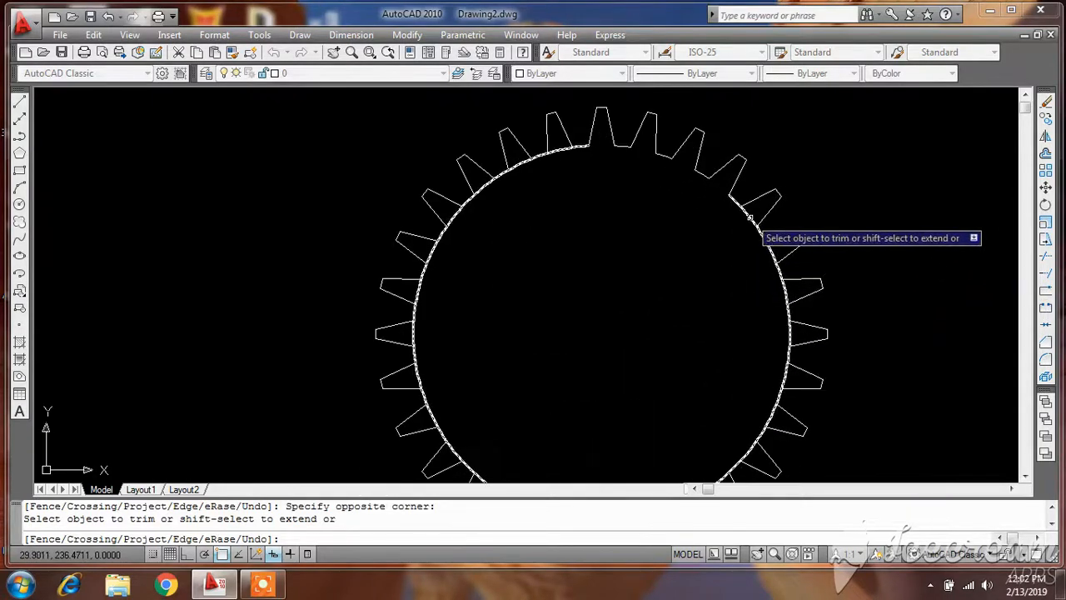
{"action": "left_click", "coordinate": [775, 255]}
{"action": "left_click", "coordinate": [788, 302]}
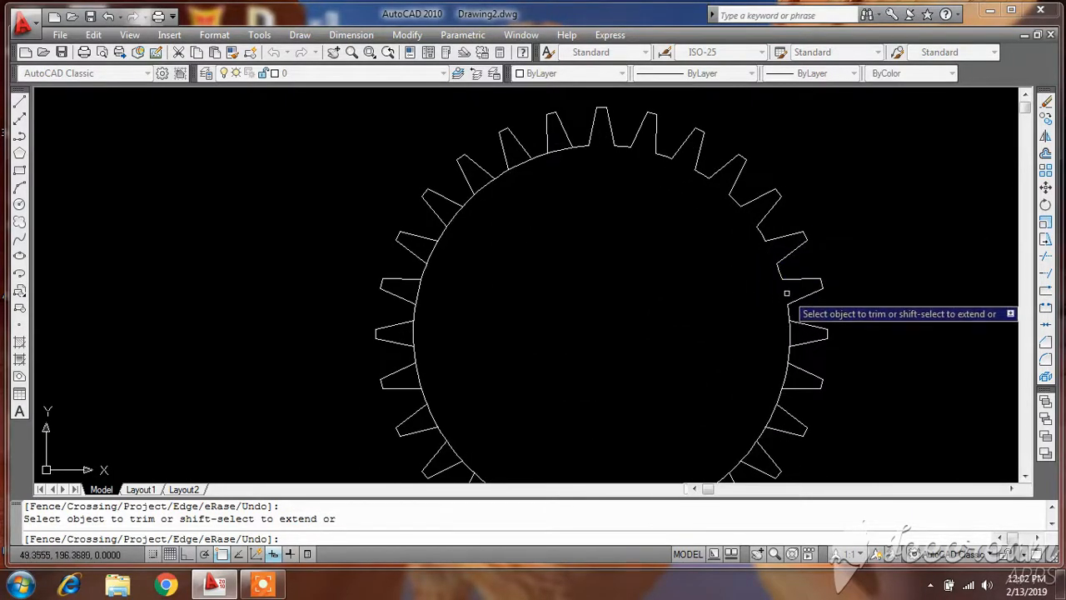
{"action": "left_click", "coordinate": [793, 330]}
{"action": "left_click", "coordinate": [789, 337]}
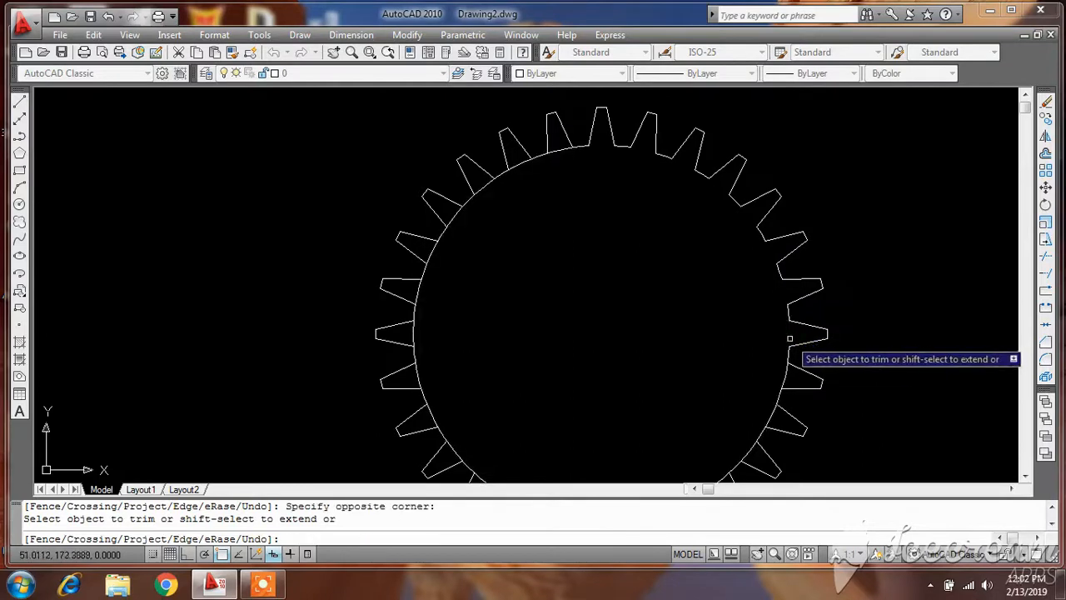
{"action": "left_click", "coordinate": [783, 376]}
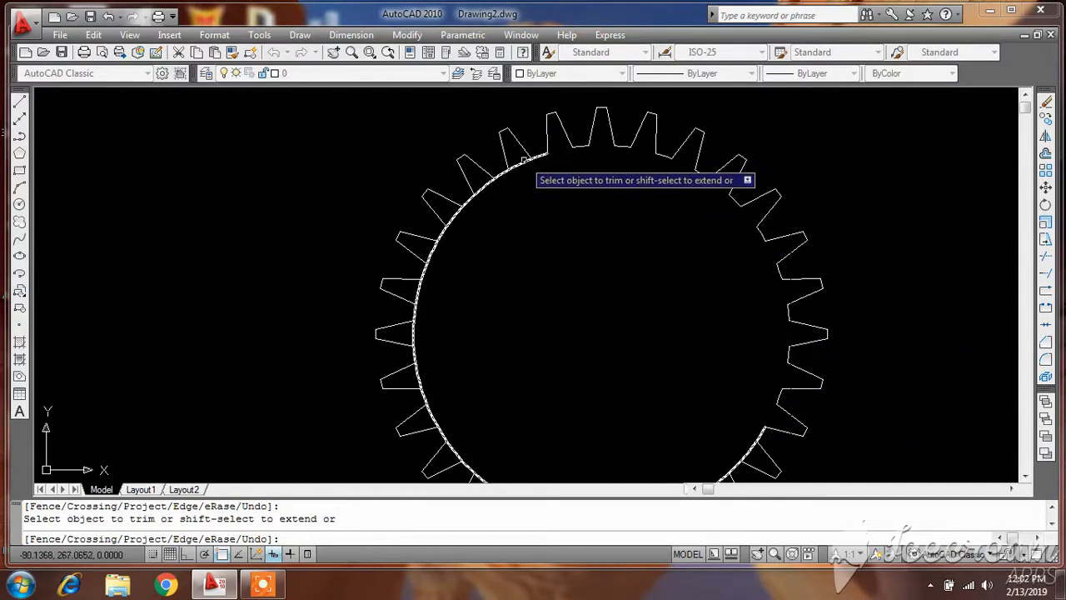
- Trim the circle inside the teeth from the gear's upper left down its left side
{"action": "left_click", "coordinate": [482, 188]}
{"action": "left_click", "coordinate": [452, 217]}
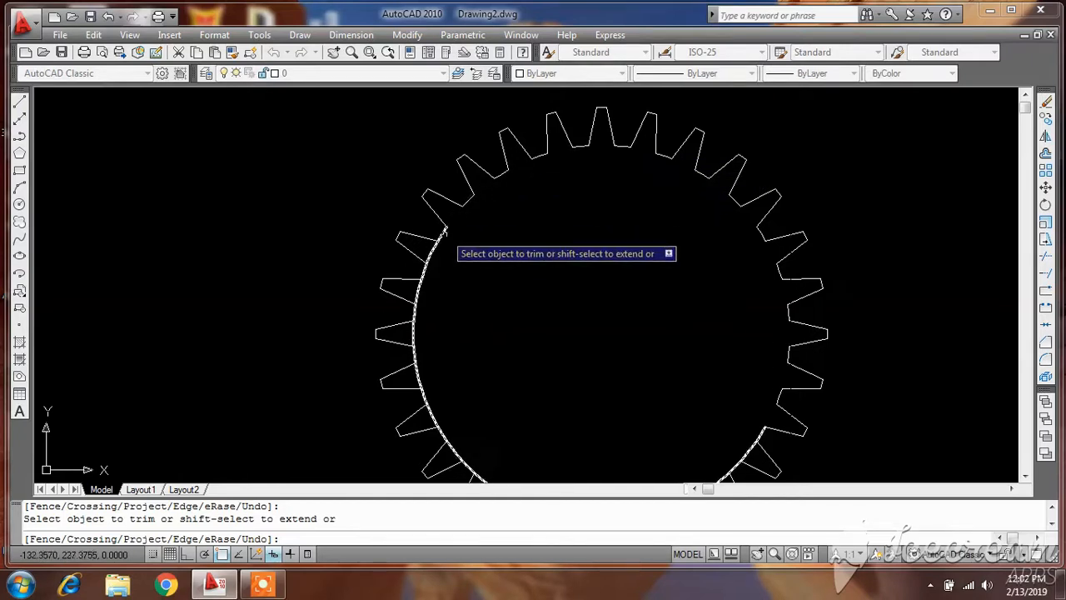
{"action": "left_click", "coordinate": [429, 250]}
{"action": "left_click", "coordinate": [437, 267]}
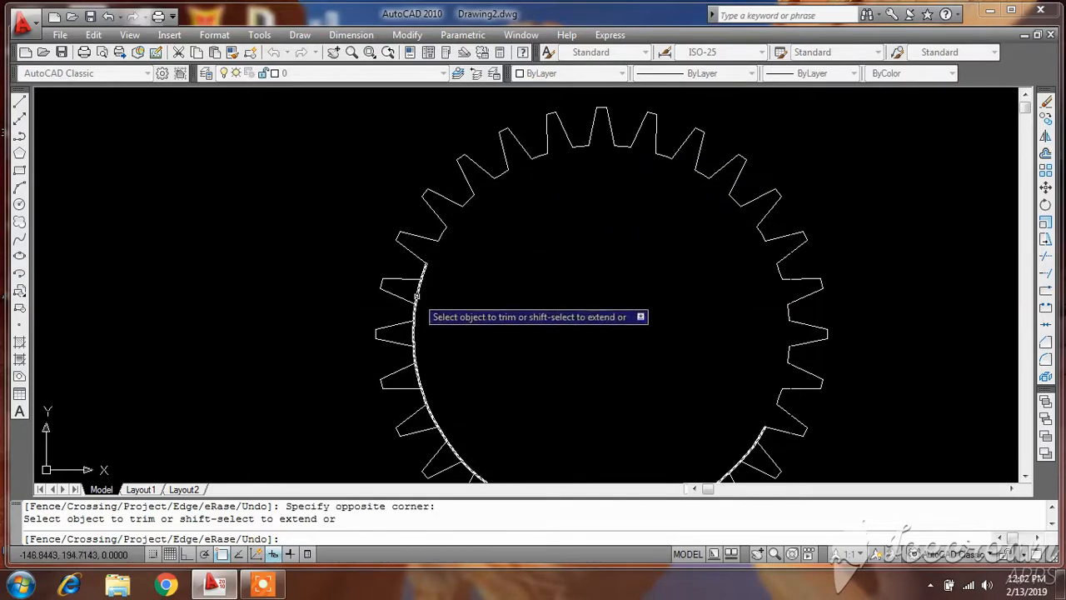
{"action": "left_click", "coordinate": [409, 333]}
{"action": "left_click", "coordinate": [419, 343]}
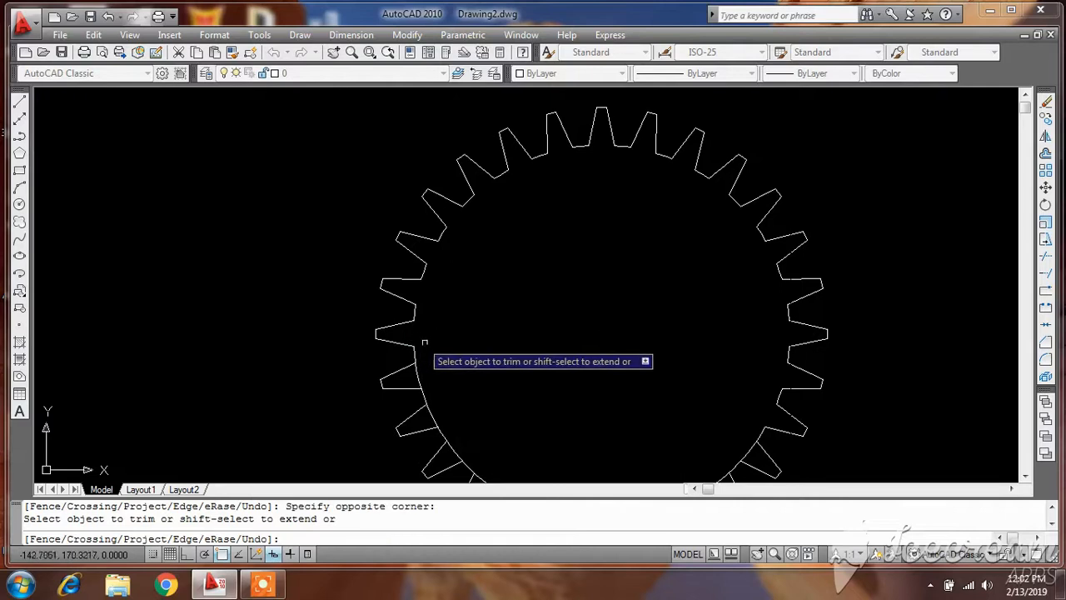
{"action": "left_click", "coordinate": [418, 379]}
- Trim the remaining circle arcs inside all the teeth along the gear's lower half and end the trimming
{"action": "scroll", "coordinate": [492, 242], "scroll_direction": "down", "scroll_amount": 5}
{"action": "scroll", "coordinate": [496, 267], "scroll_direction": "up", "scroll_amount": 5}
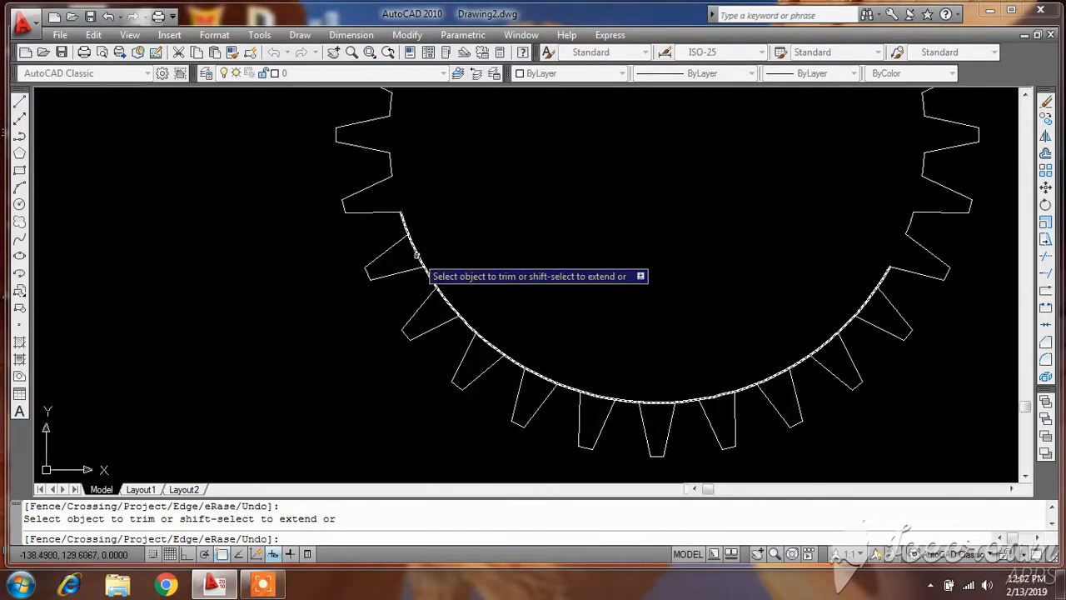
{"action": "left_click", "coordinate": [451, 302]}
{"action": "left_click", "coordinate": [500, 345]}
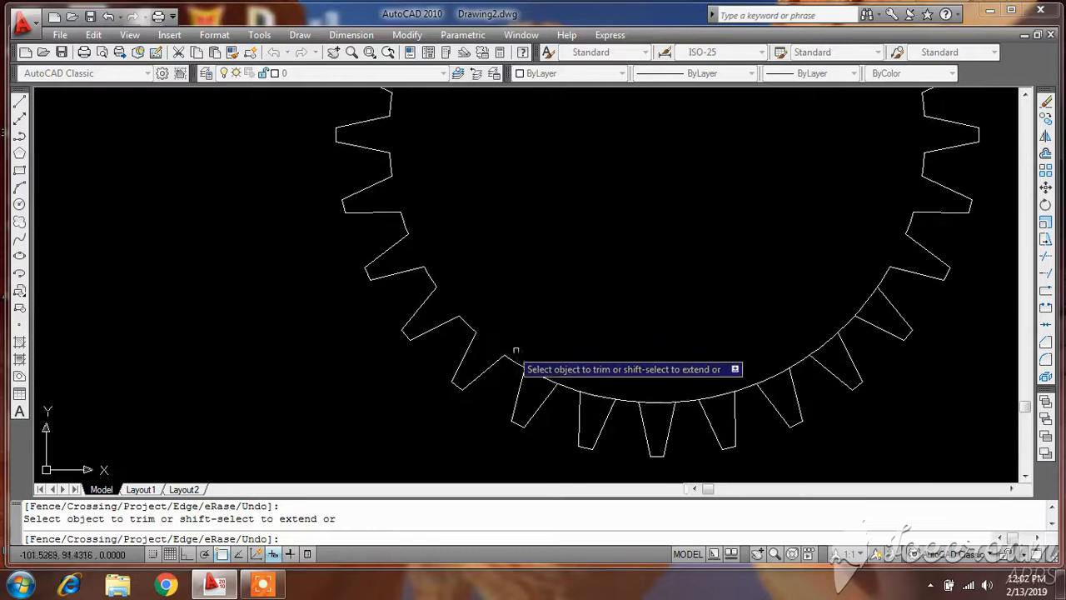
{"action": "left_click", "coordinate": [539, 375]}
{"action": "left_click", "coordinate": [591, 393]}
{"action": "left_click", "coordinate": [654, 405]}
{"action": "left_click", "coordinate": [648, 394]}
{"action": "left_click", "coordinate": [720, 394]}
{"action": "left_click", "coordinate": [770, 379]}
{"action": "left_click", "coordinate": [822, 345]}
{"action": "left_click", "coordinate": [863, 314]}
{"action": "scroll", "coordinate": [866, 307], "scroll_direction": "down", "scroll_amount": 3}
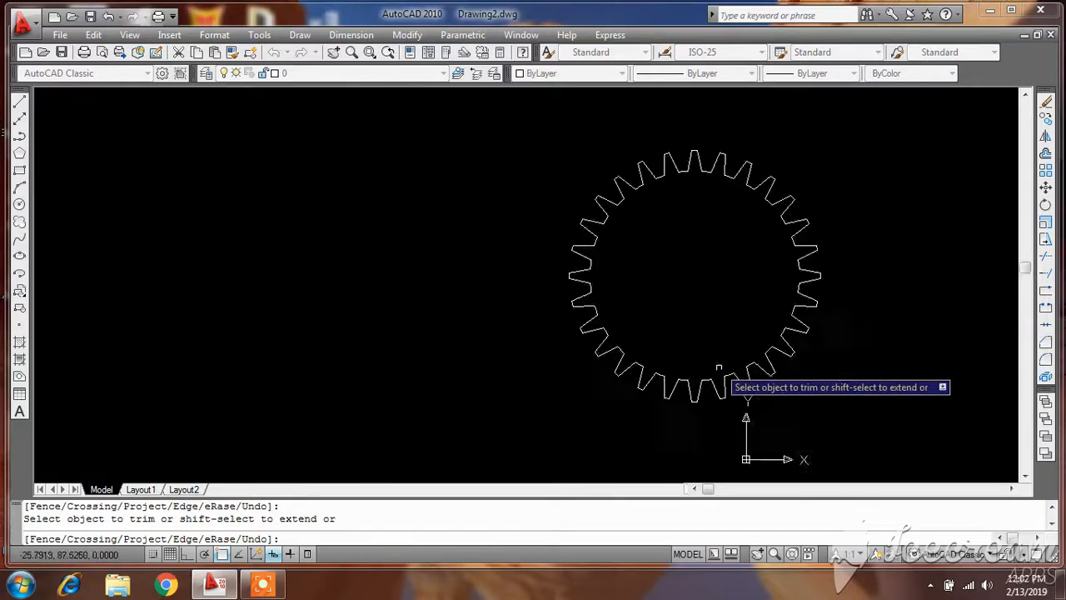
{"action": "key", "text": "Escape"}
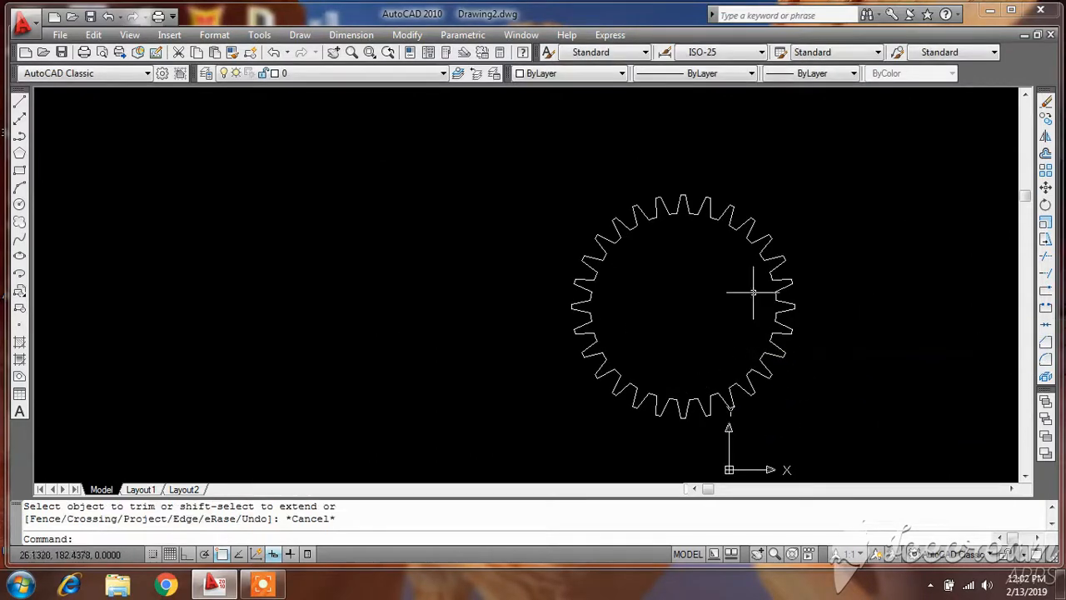
- Select the edges of the tooth just right of the topmost one to check whether they are separate objects, and clear the selection
{"action": "scroll", "coordinate": [695, 196], "scroll_direction": "up", "scroll_amount": 3}
{"action": "left_click", "coordinate": [700, 208]}
{"action": "left_click", "coordinate": [714, 223]}
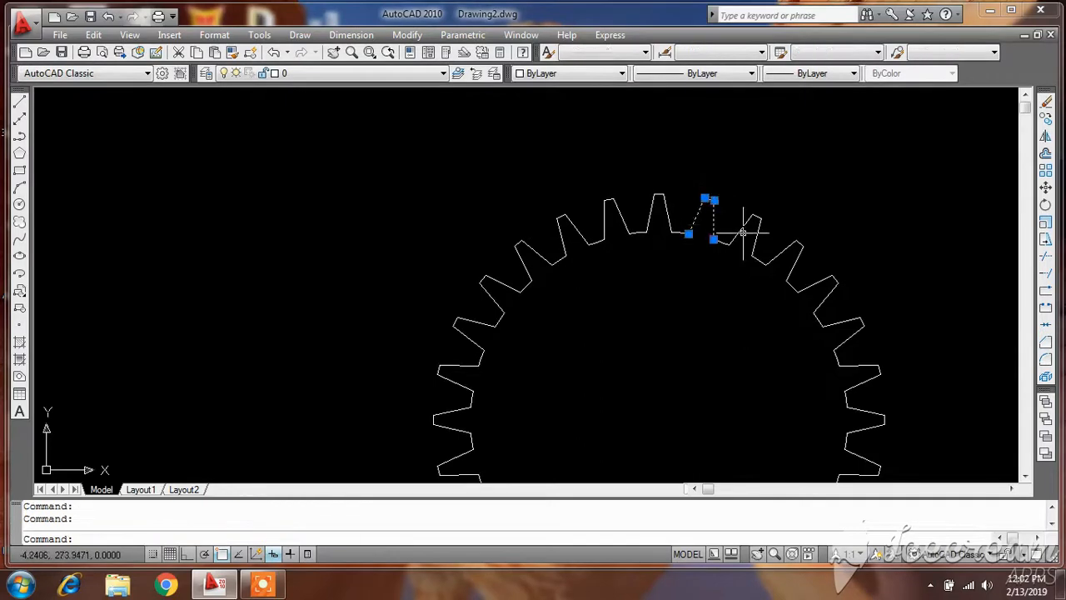
{"action": "scroll", "coordinate": [689, 185], "scroll_direction": "down", "scroll_amount": 3}
{"action": "key", "text": "Escape"}
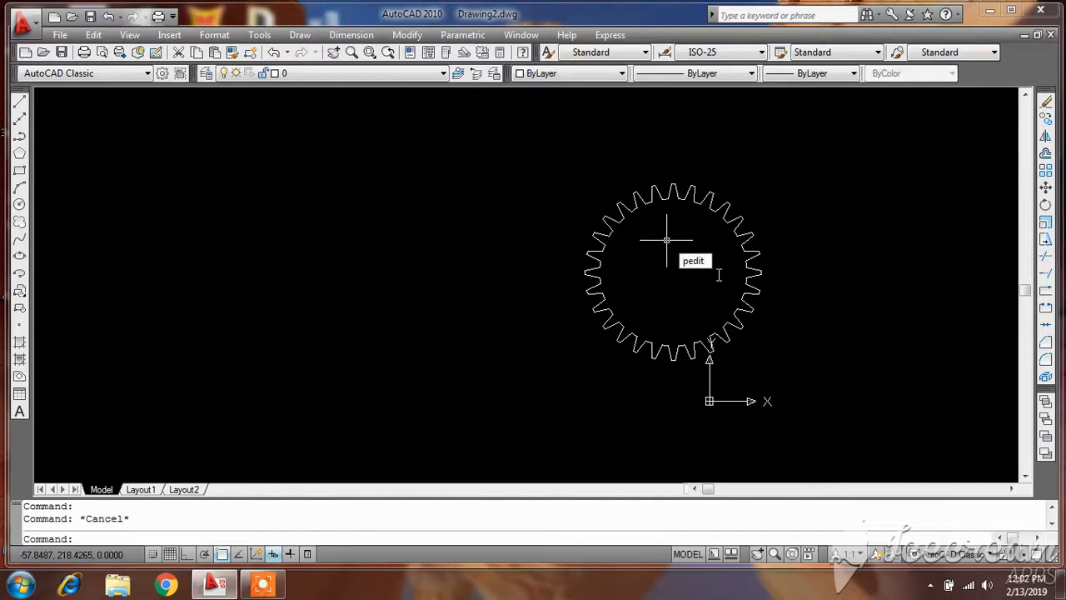
- Use PEDIT with the Join option, starting from a side of the topmost tooth, to join the whole gear outline into one polyline
{"action": "key", "text": "Return"}
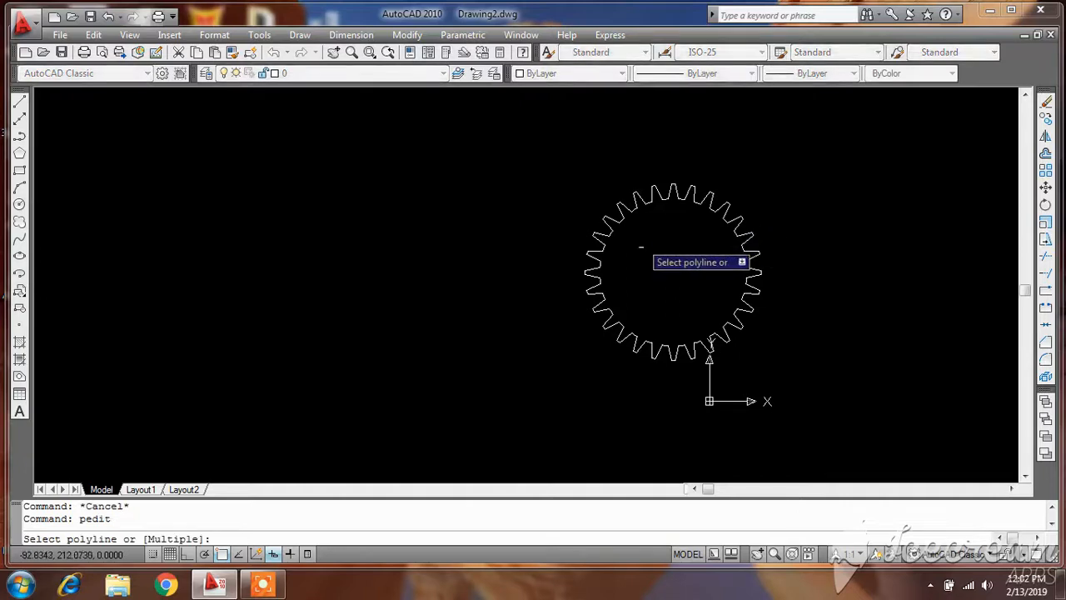
{"action": "scroll", "coordinate": [671, 192], "scroll_direction": "up", "scroll_amount": 3}
{"action": "left_click", "coordinate": [667, 191]}
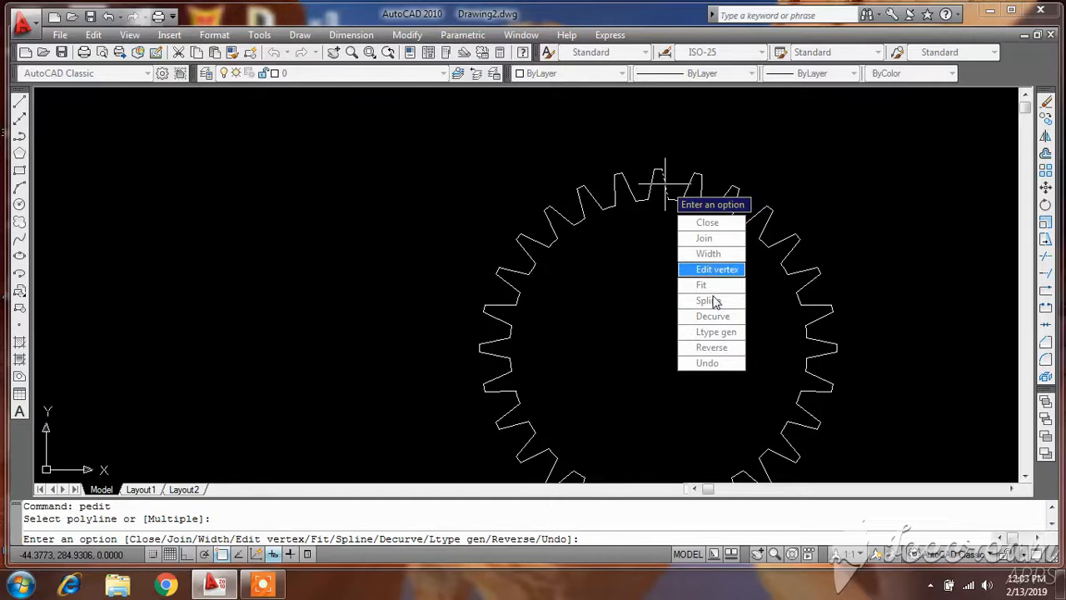
{"action": "left_click", "coordinate": [721, 239]}
{"action": "scroll", "coordinate": [666, 186], "scroll_direction": "down", "scroll_amount": 3}
{"action": "left_click", "coordinate": [487, 156]}
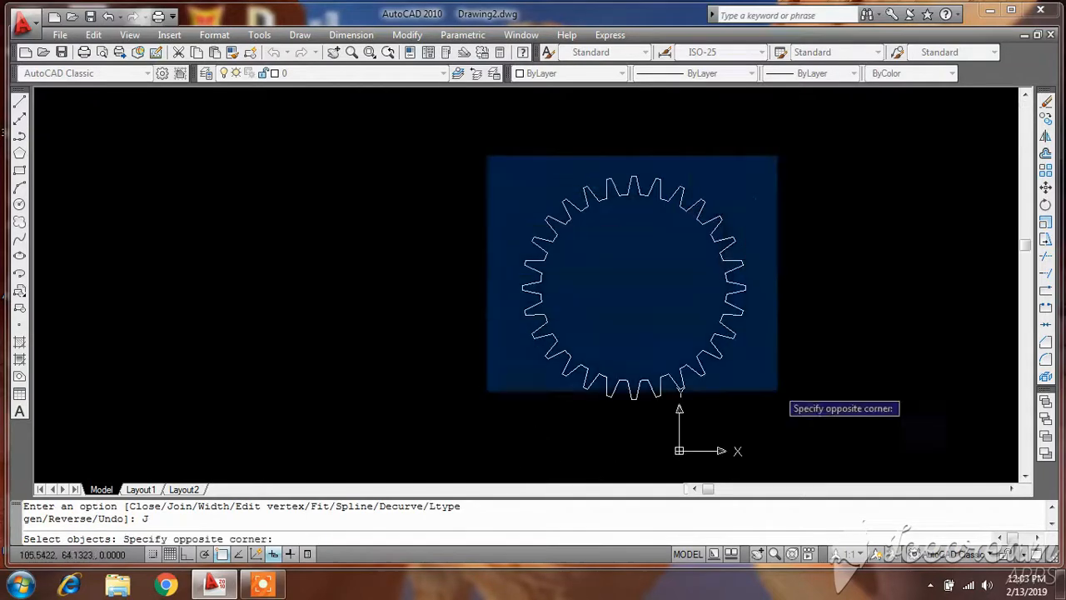
{"action": "left_click", "coordinate": [781, 431]}
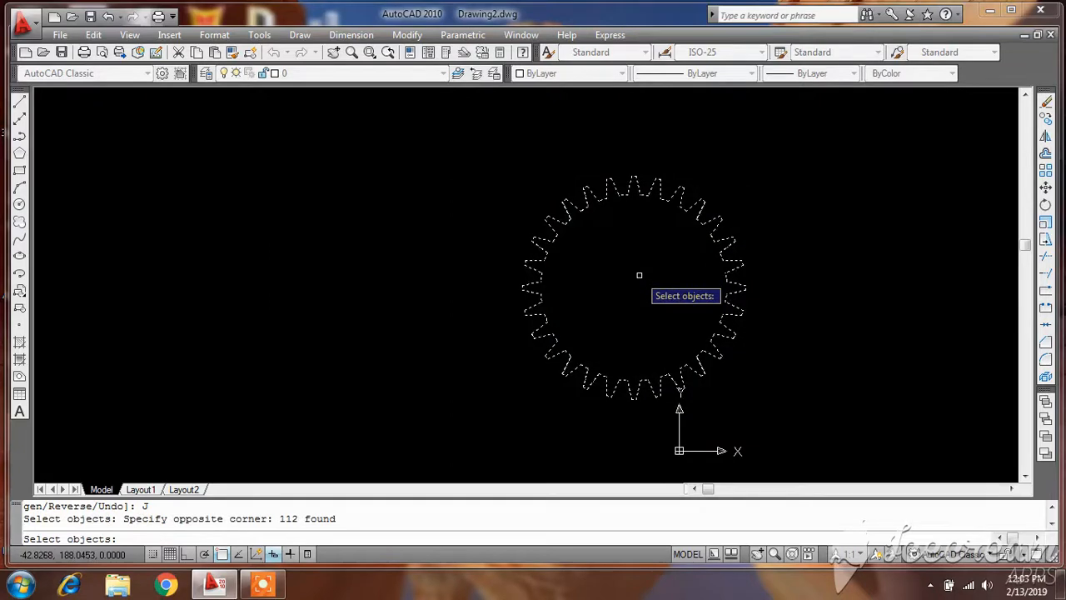
{"action": "key", "text": "Return"}
{"action": "key", "text": "Return"}
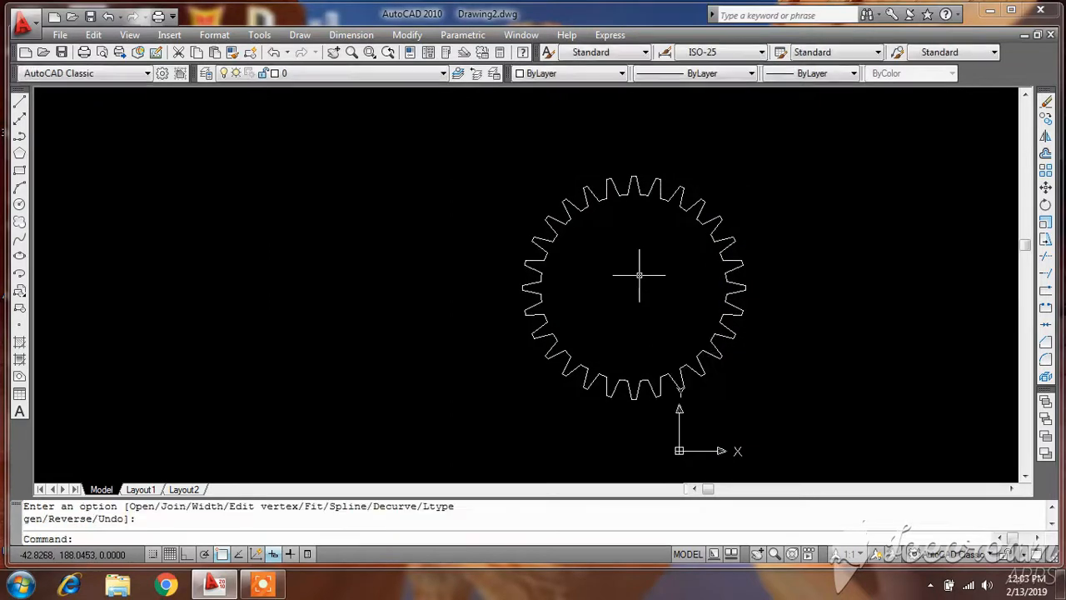
- Select the gear outline to check whether it is a single object, and clear the selection
{"action": "left_click", "coordinate": [700, 199]}
{"action": "key", "text": "Escape"}
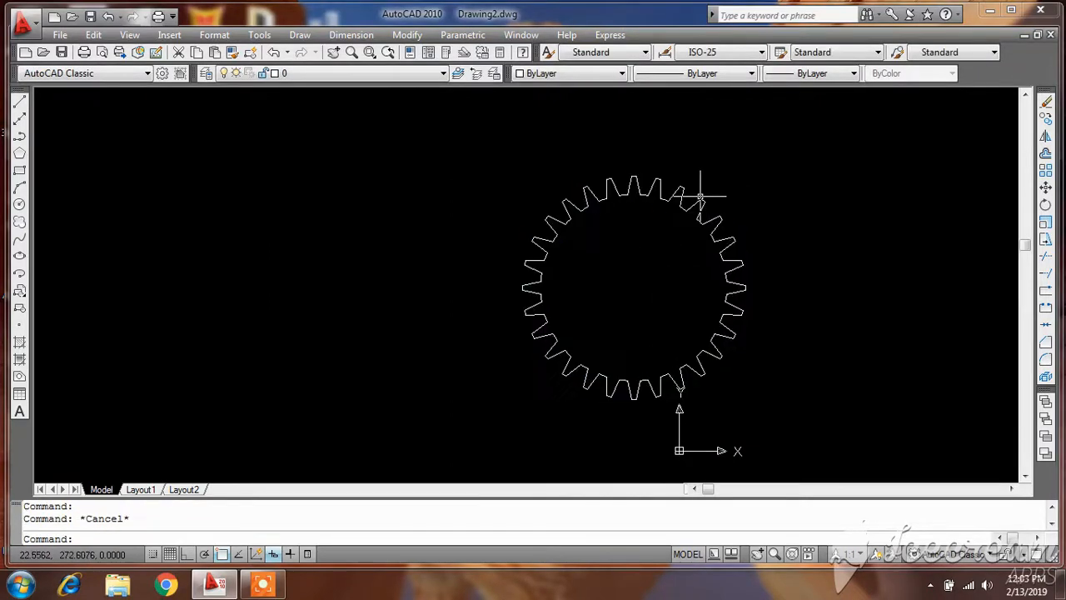
- Switch the drawing to the SW Isometric 3D view
{"action": "scroll", "coordinate": [634, 246], "scroll_direction": "down", "scroll_amount": 2}
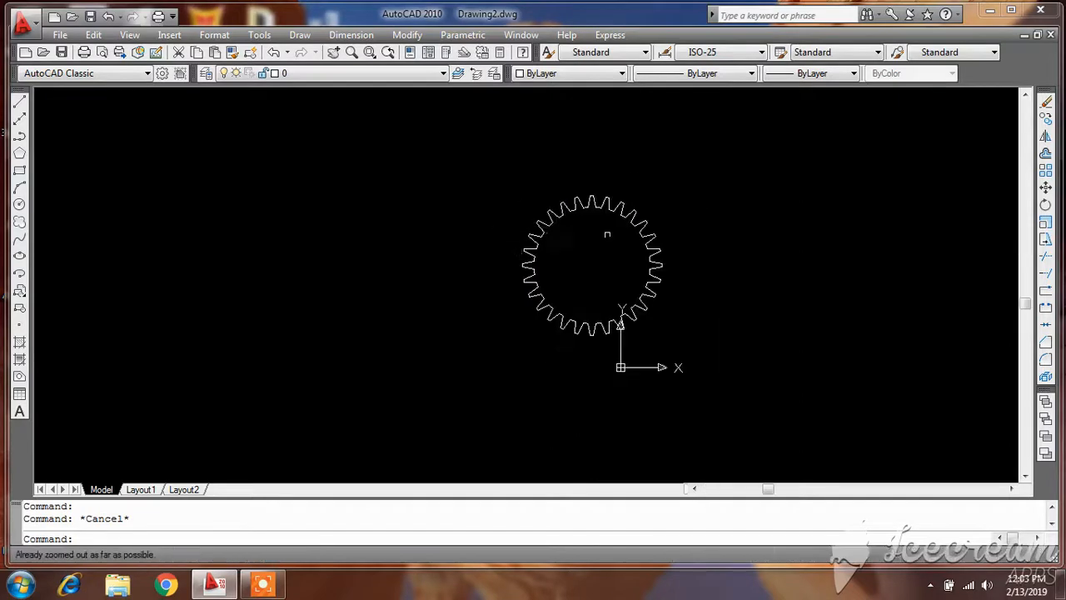
{"action": "scroll", "coordinate": [628, 235], "scroll_direction": "up", "scroll_amount": 3}
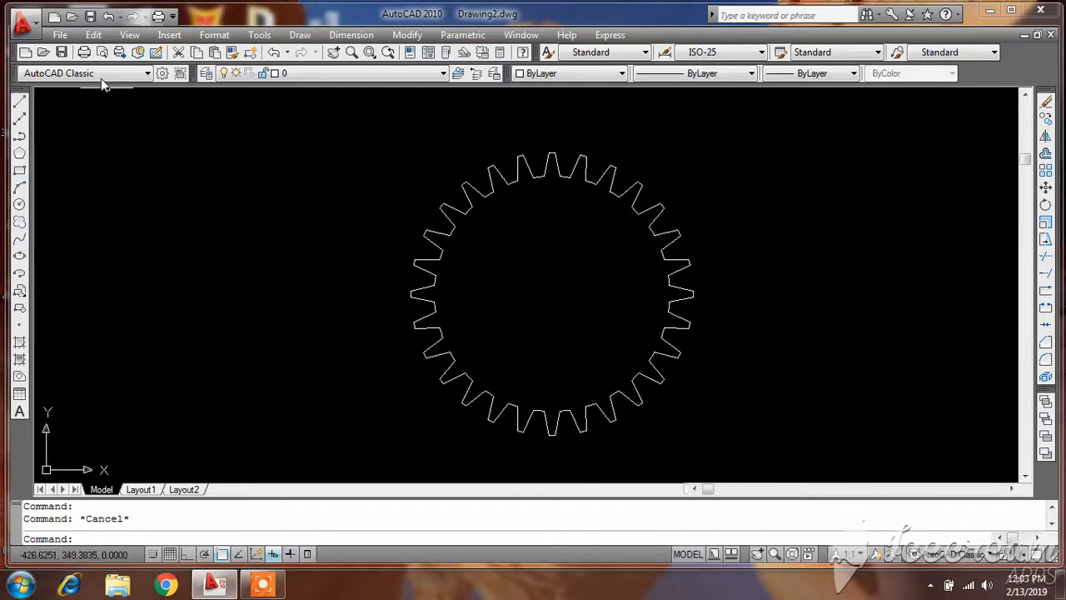
{"action": "left_click", "coordinate": [129, 35]}
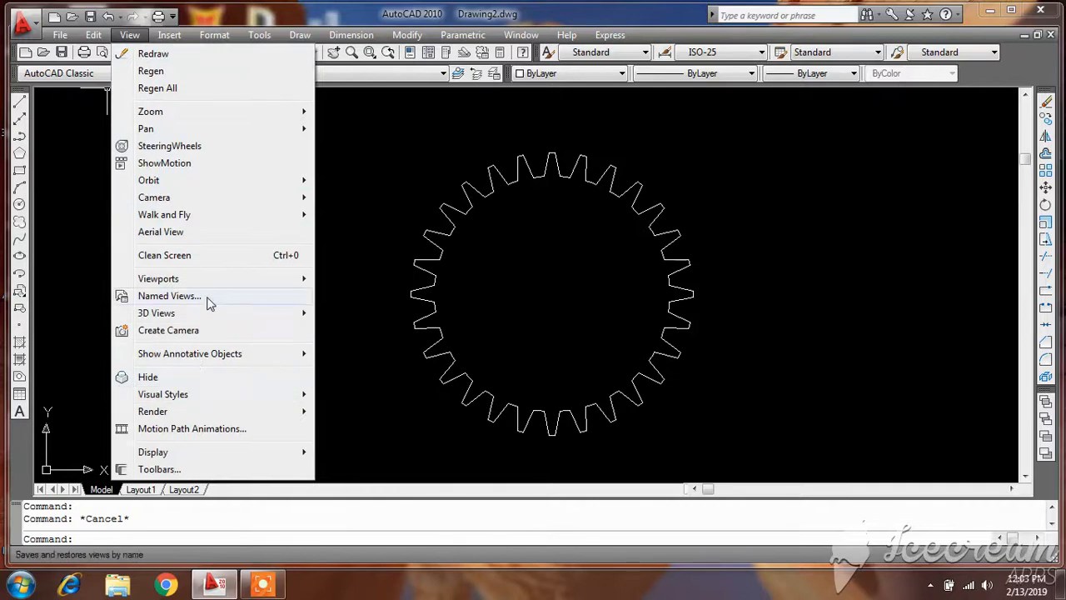
{"action": "mouse_move", "coordinate": [230, 316]}
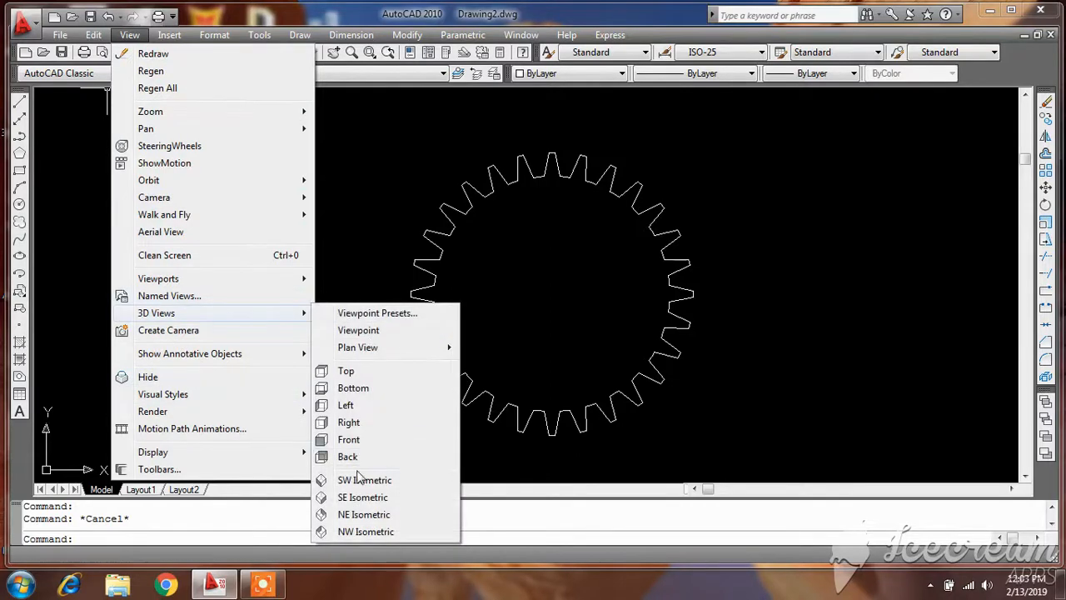
{"action": "left_click", "coordinate": [390, 483]}
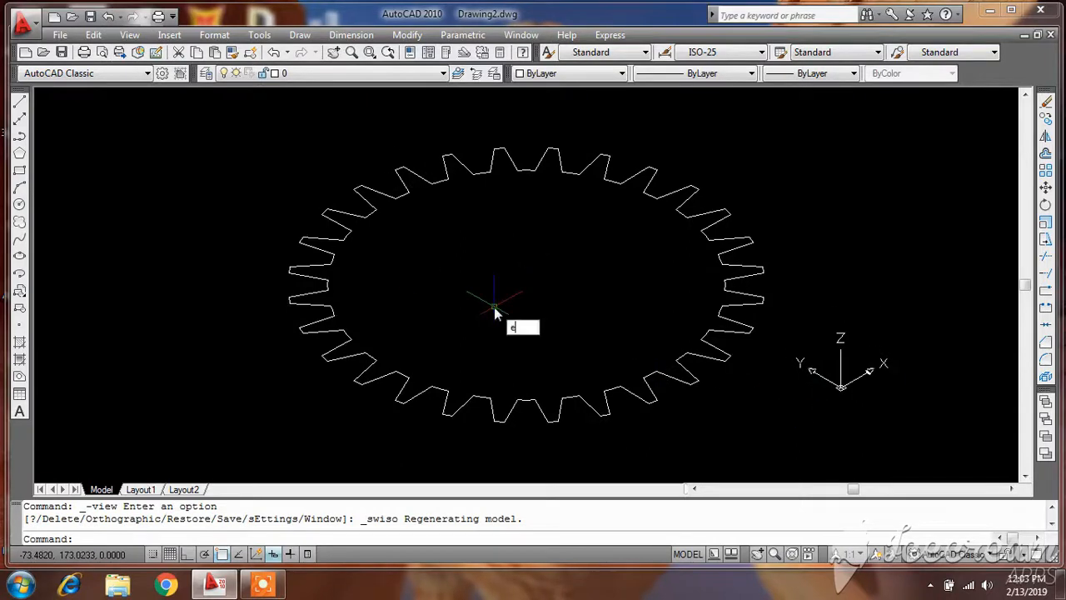
{"action": "type", "text": "xtrude"}
{"action": "key", "text": "Escape"}
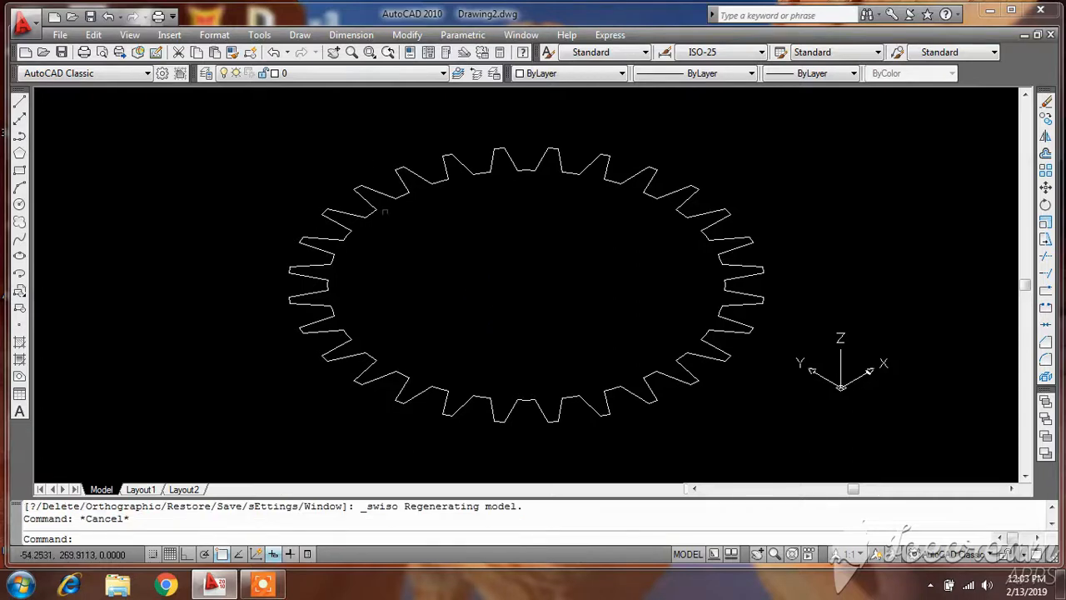
{"action": "left_click", "coordinate": [259, 35]}
{"action": "left_click", "coordinate": [238, 37]}
{"action": "left_click", "coordinate": [223, 38]}
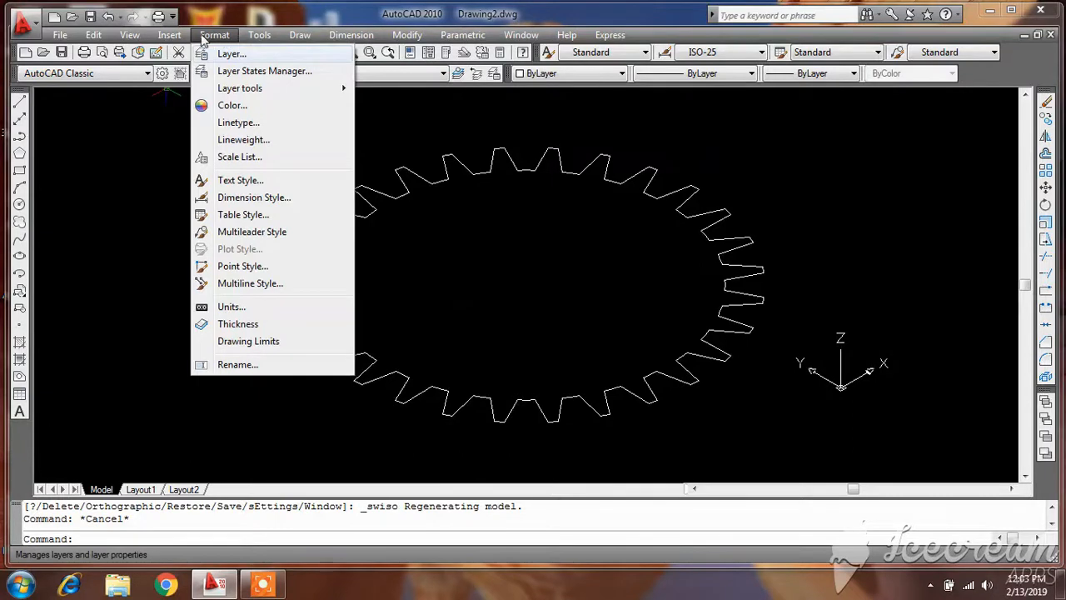
{"action": "mouse_move", "coordinate": [161, 43]}
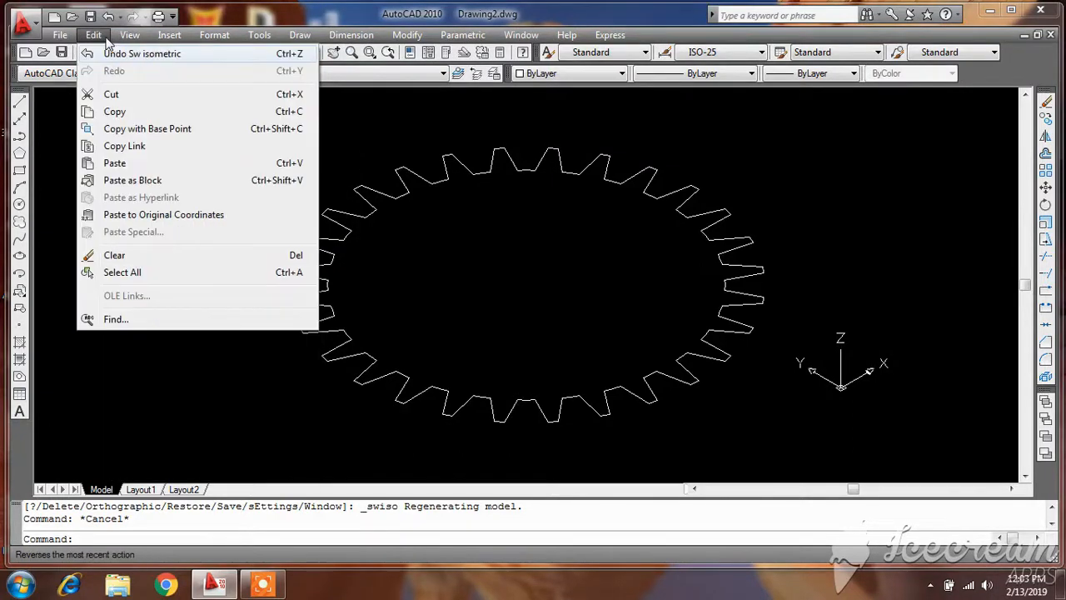
{"action": "mouse_move", "coordinate": [360, 43]}
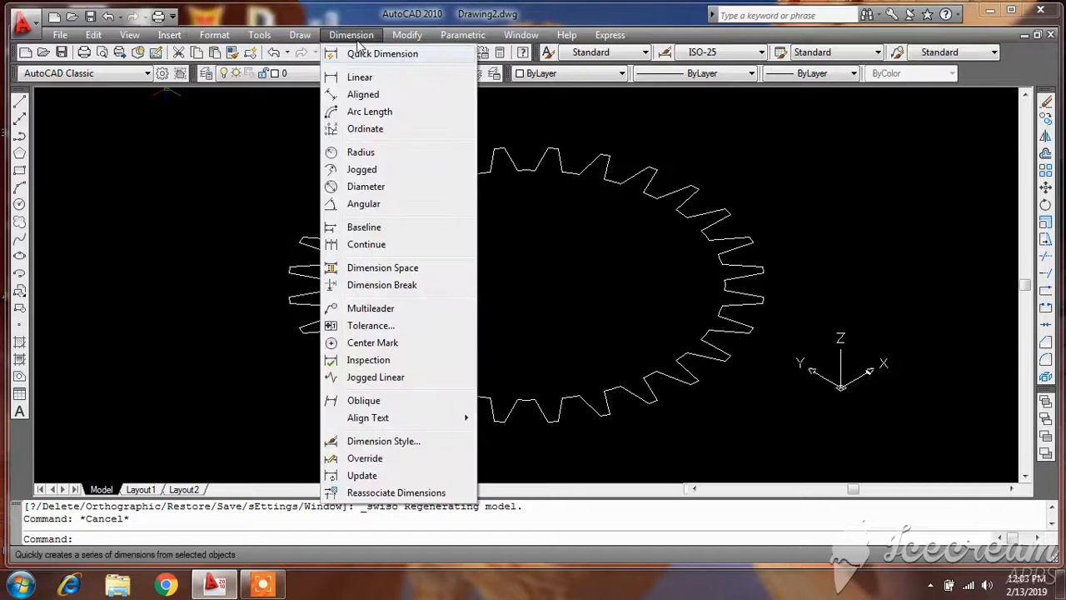
{"action": "mouse_move", "coordinate": [302, 42]}
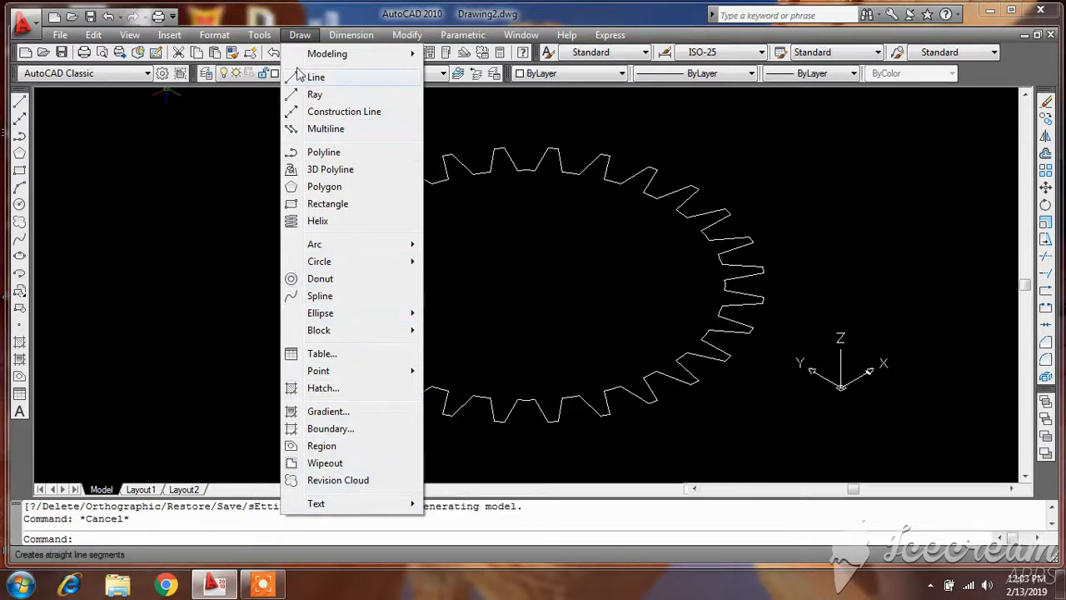
{"action": "mouse_move", "coordinate": [259, 34]}
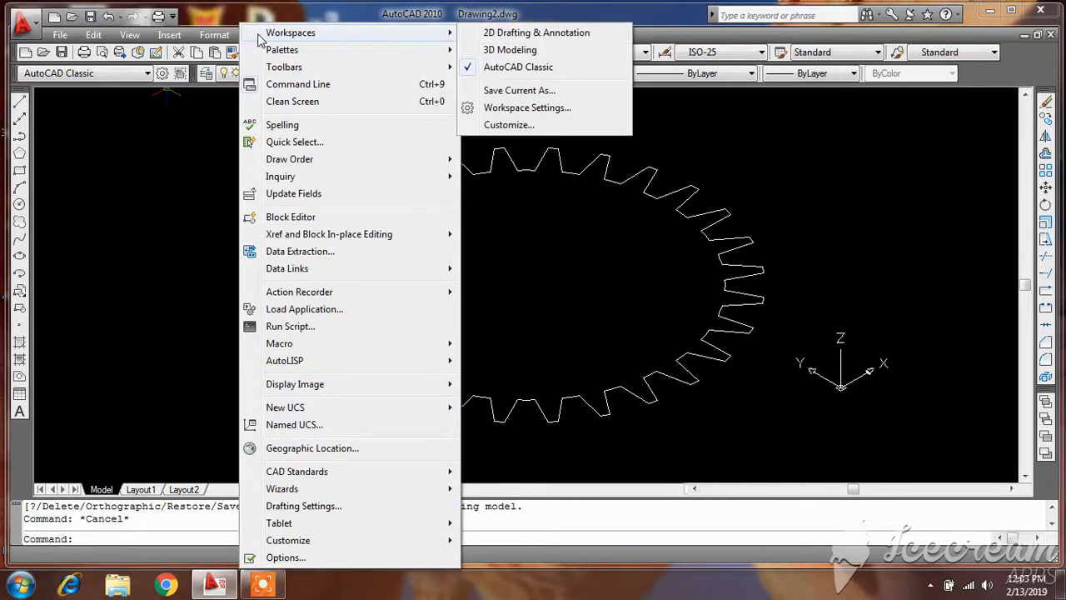
{"action": "mouse_move", "coordinate": [214, 35]}
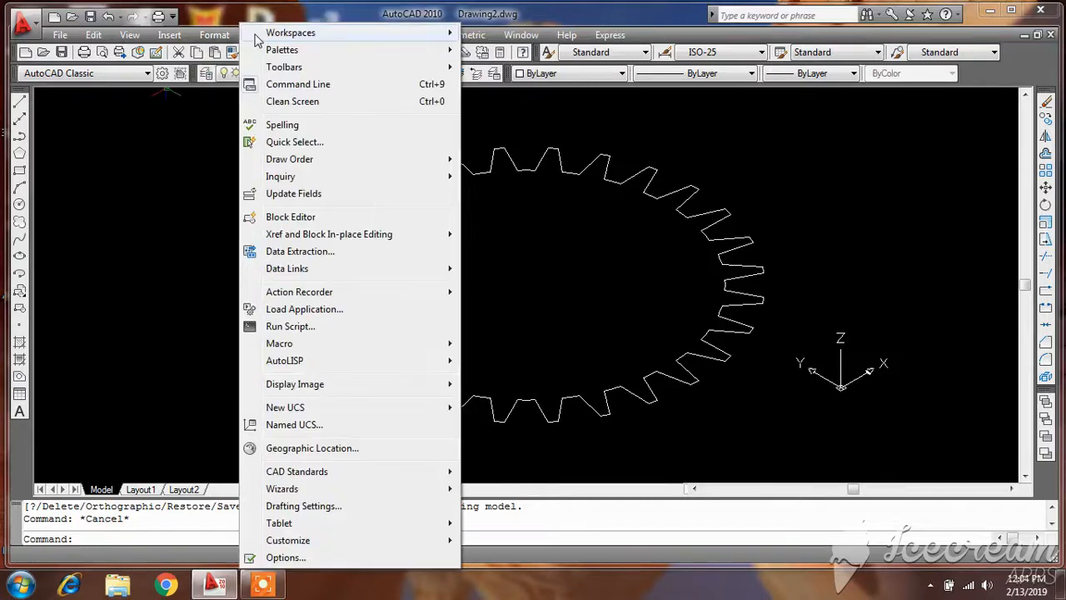
{"action": "mouse_move", "coordinate": [334, 58]}
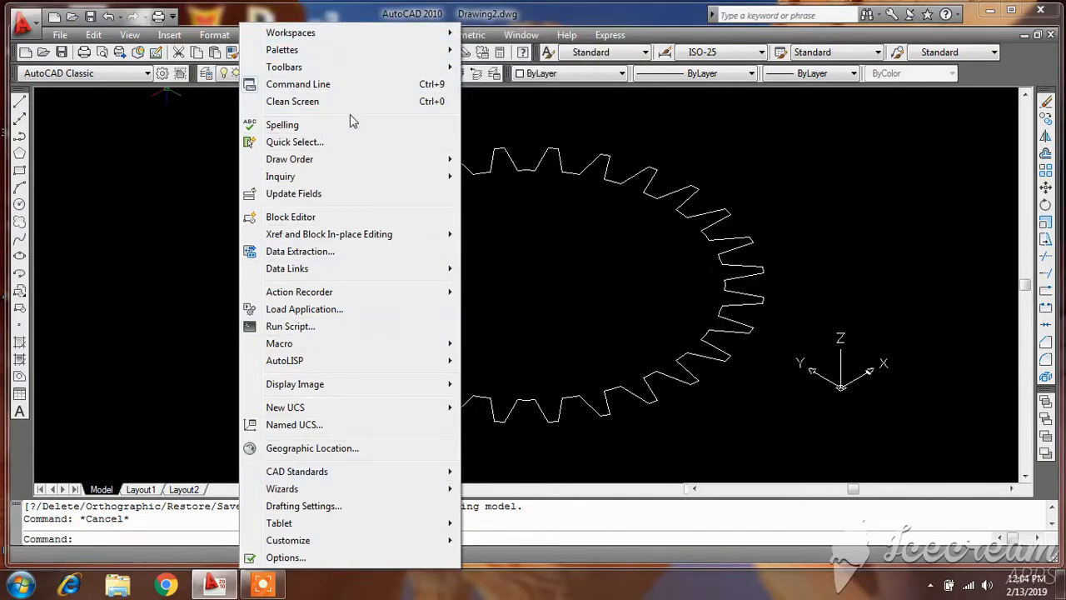
{"action": "left_click", "coordinate": [589, 277]}
{"action": "left_click", "coordinate": [595, 280]}
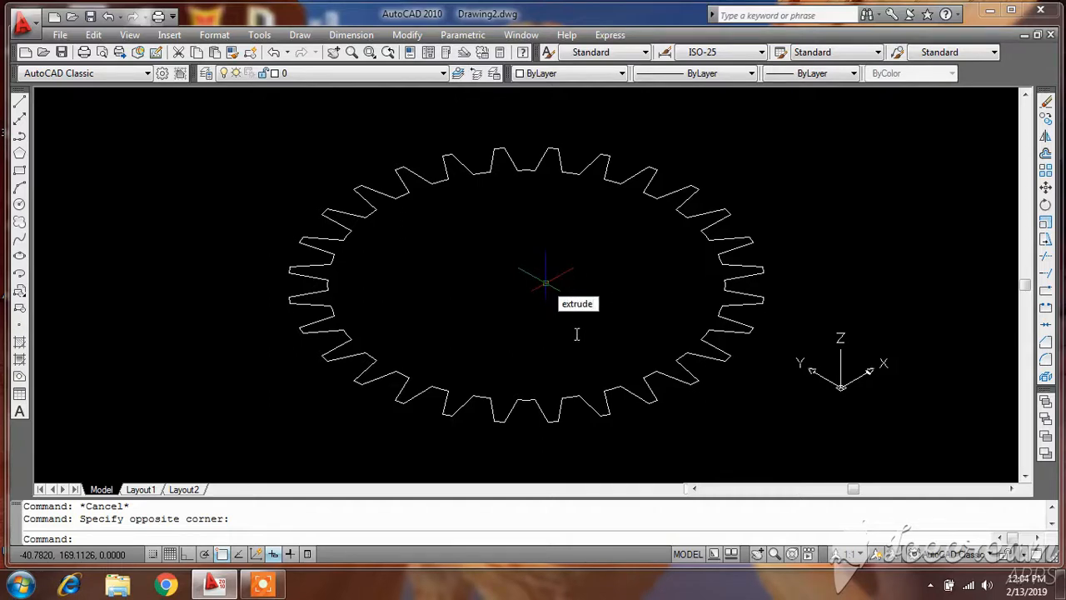
- Extrude the joined gear outline to a height of 25
{"action": "key", "text": "Return"}
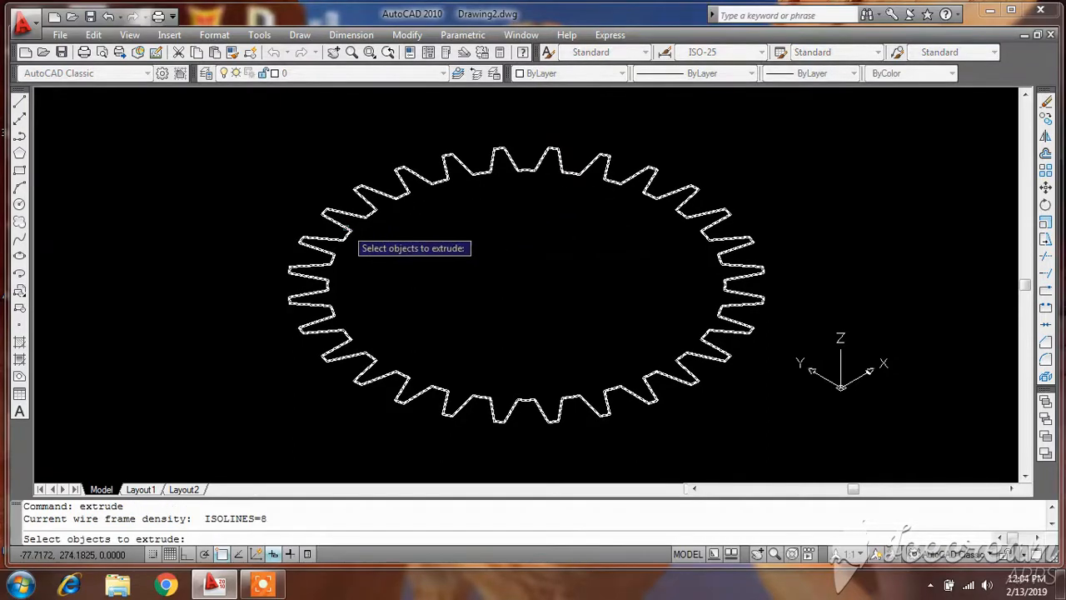
{"action": "left_click", "coordinate": [345, 229]}
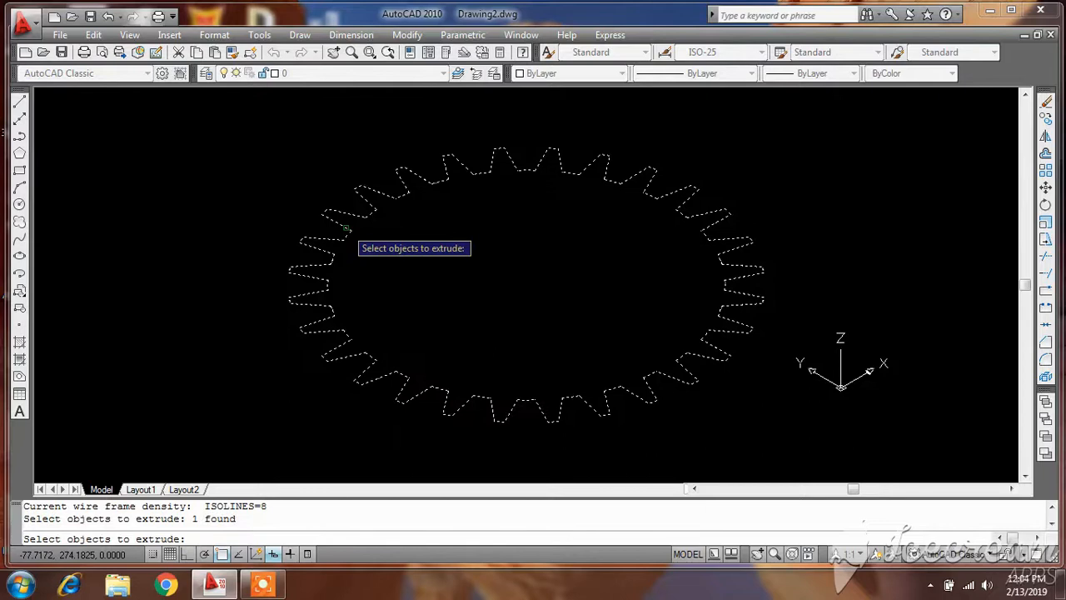
{"action": "key", "text": "Return"}
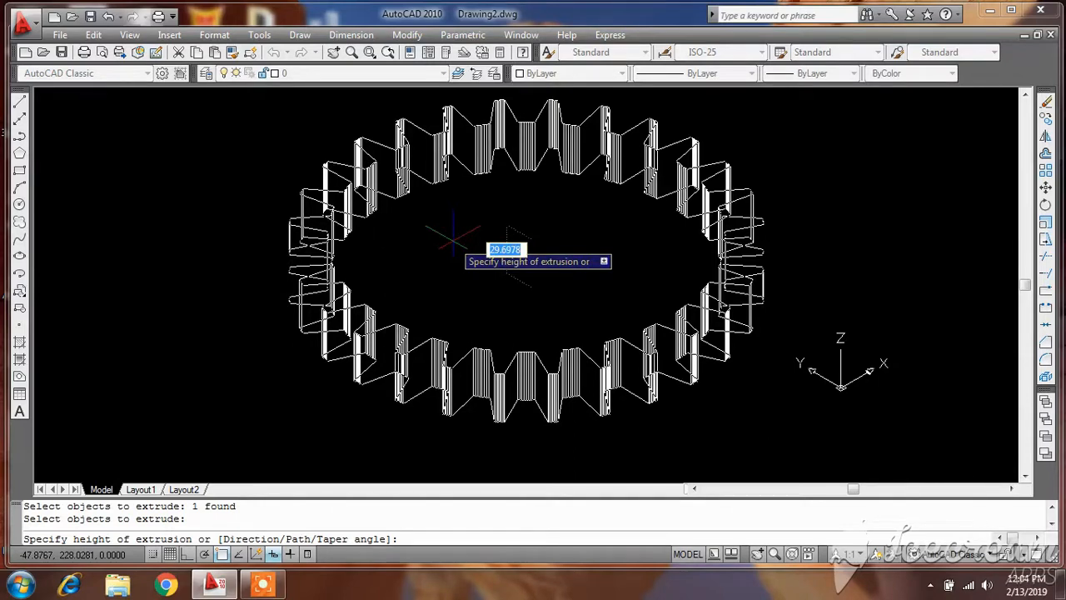
{"action": "type", "text": "25"}
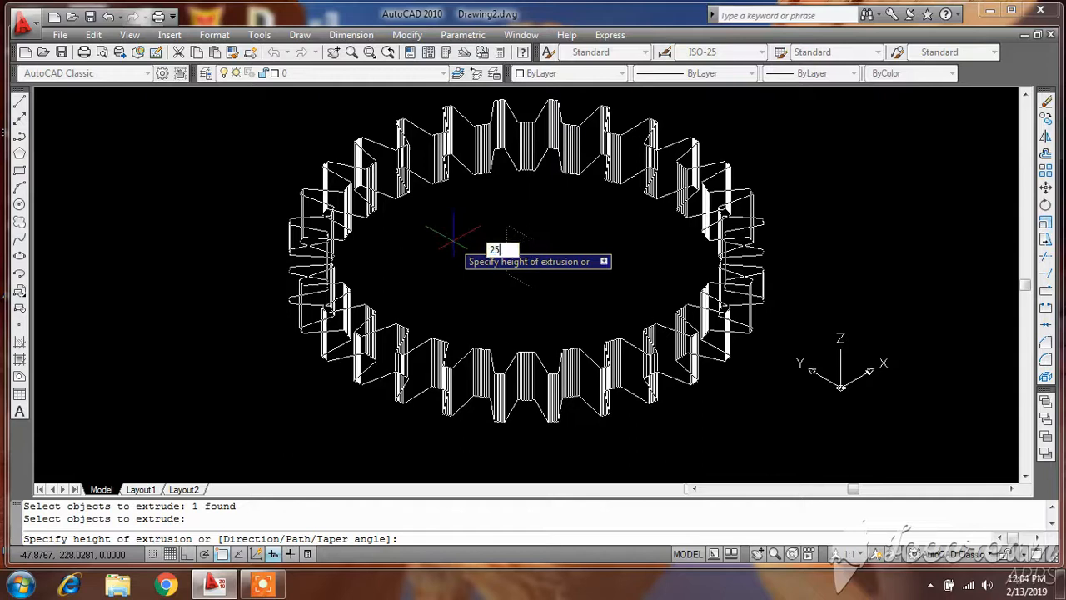
{"action": "key", "text": "Return"}
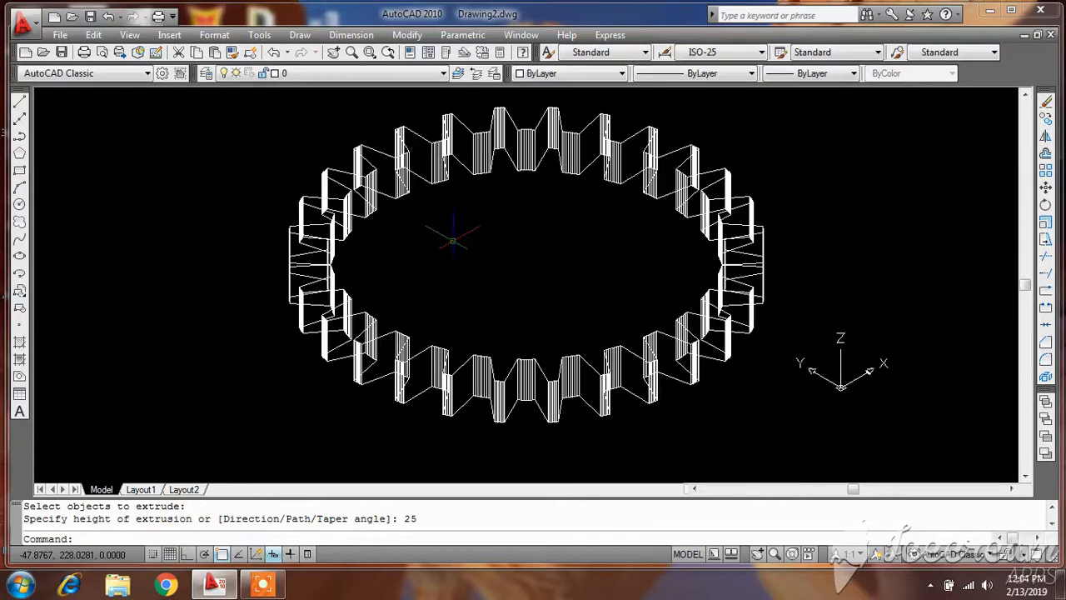
- Display the extruded gear in the Realistic visual style
{"action": "left_click", "coordinate": [129, 35]}
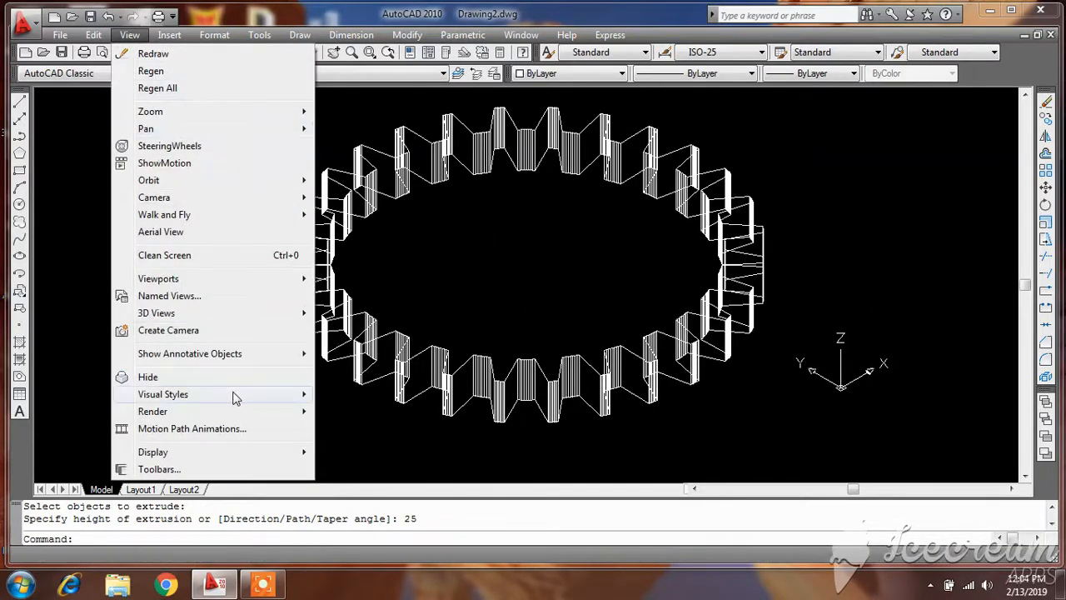
{"action": "mouse_move", "coordinate": [247, 396]}
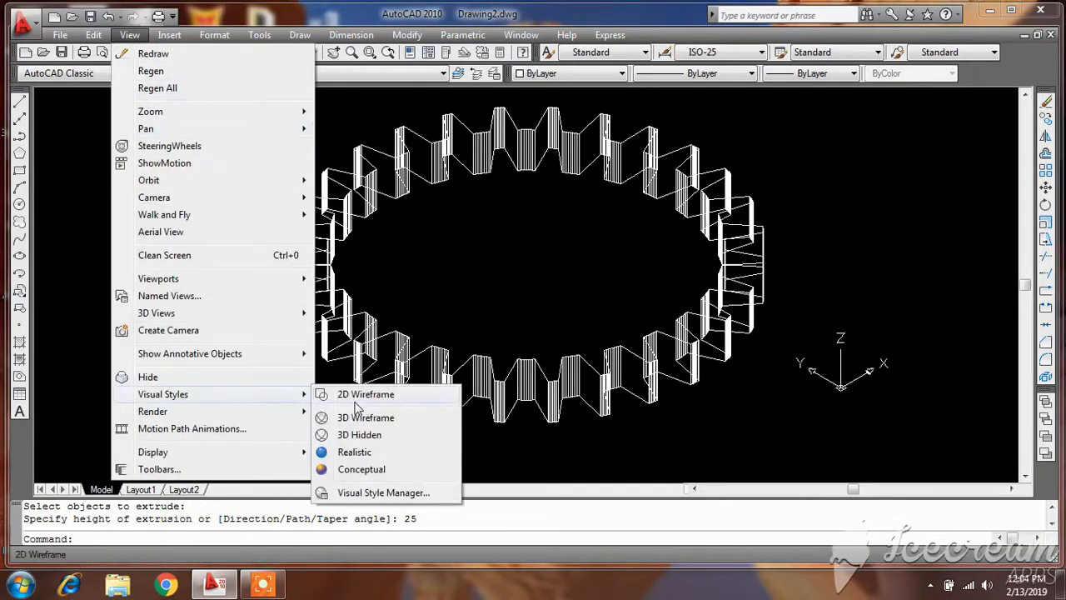
{"action": "left_click", "coordinate": [354, 451]}
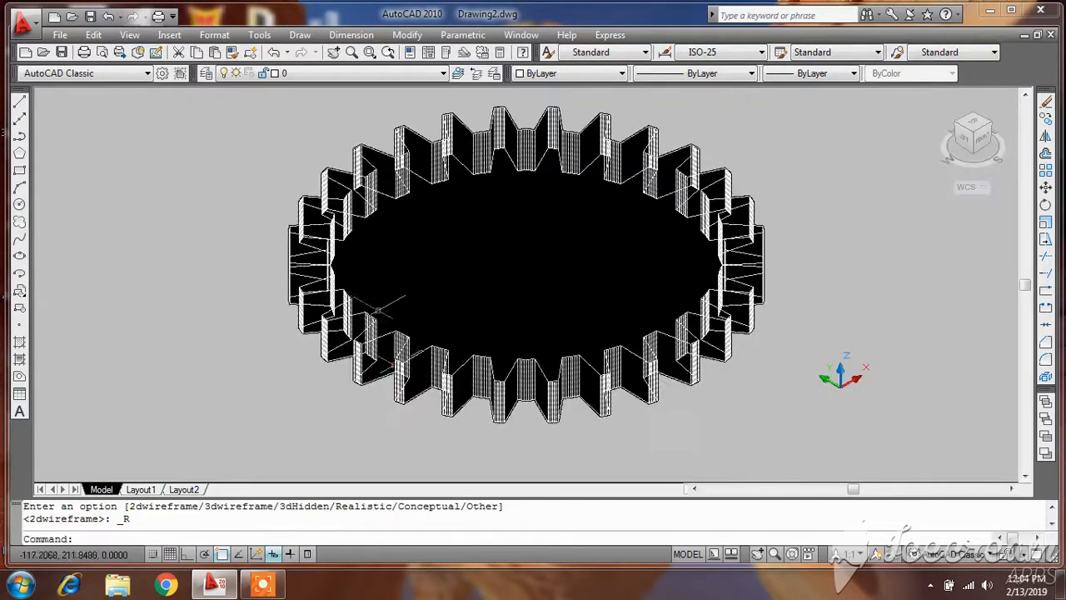
- Assign grey index color 252 to the gear solid and clear the selection
{"action": "left_click", "coordinate": [379, 309]}
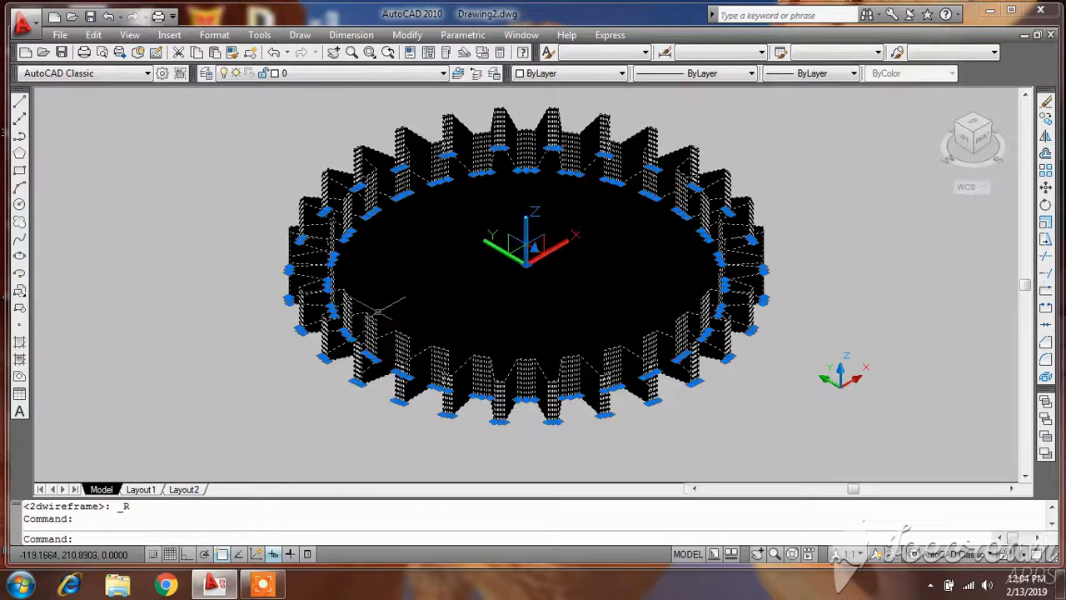
{"action": "left_click", "coordinate": [567, 73]}
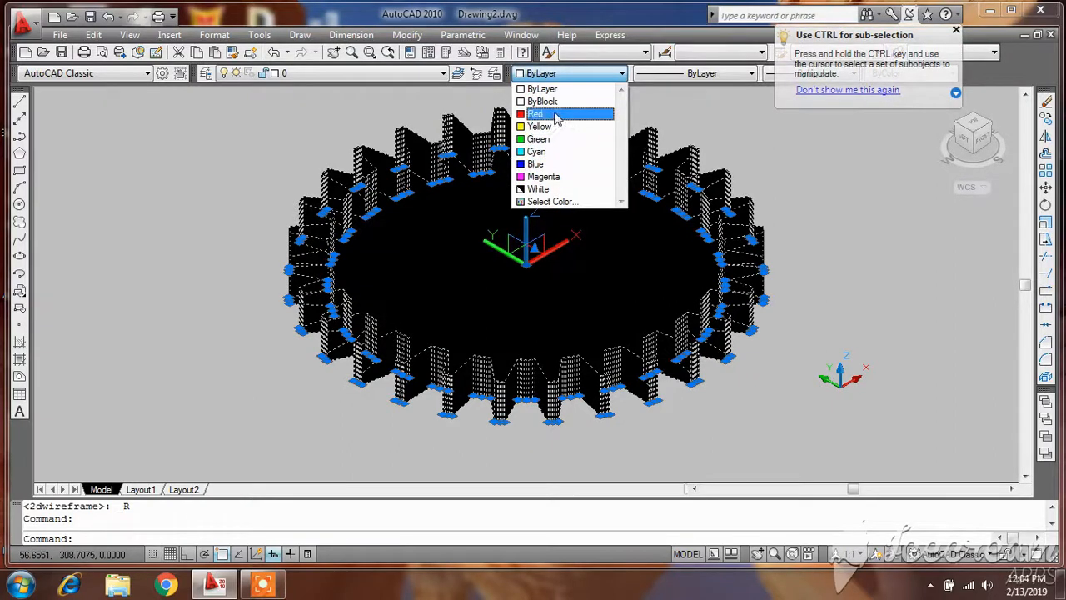
{"action": "left_click", "coordinate": [549, 201]}
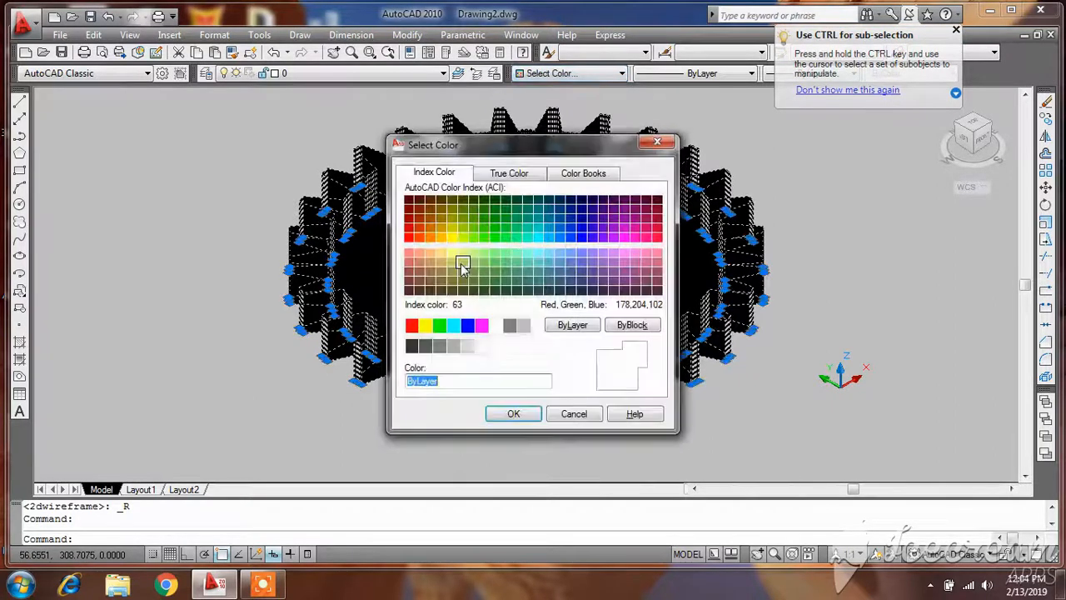
{"action": "left_click", "coordinate": [440, 346]}
{"action": "left_click", "coordinate": [513, 414]}
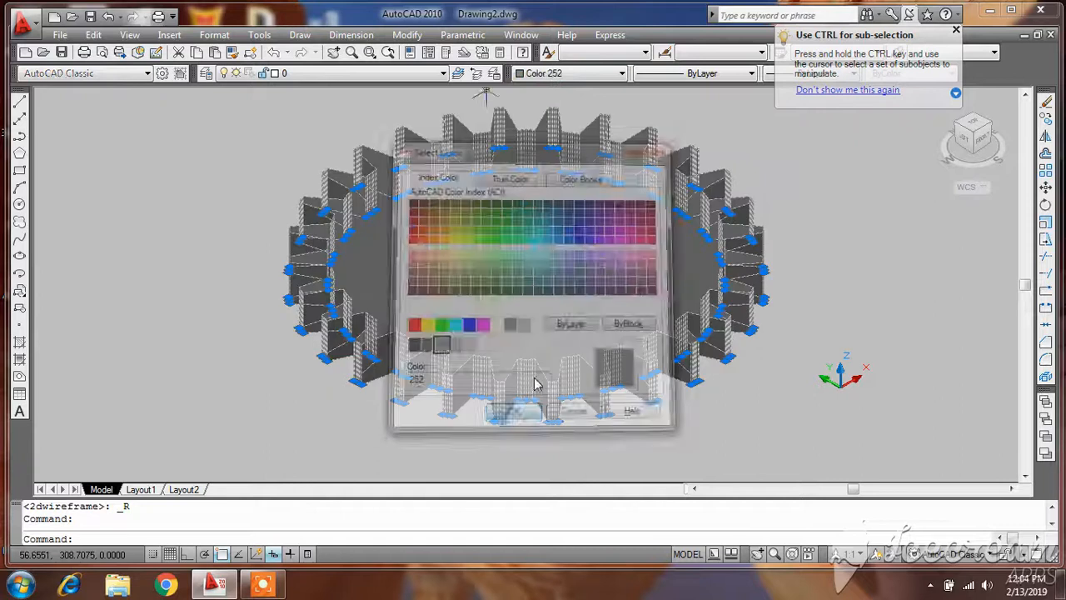
{"action": "key", "text": "Escape"}
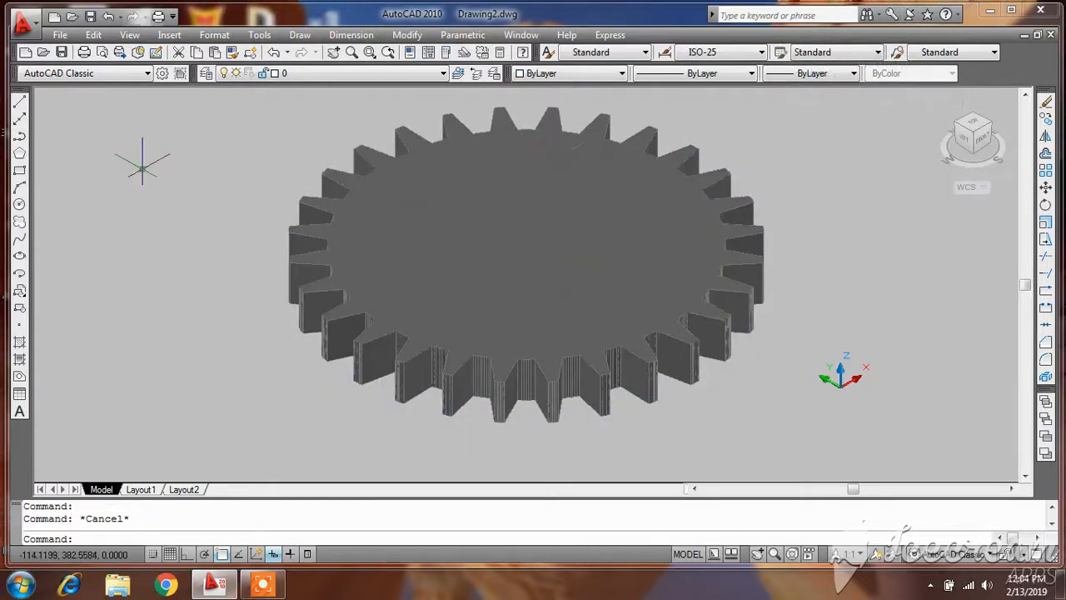
- Rotate the shaded gear with Free Orbit to examine its underside and teeth
{"action": "left_click", "coordinate": [129, 35]}
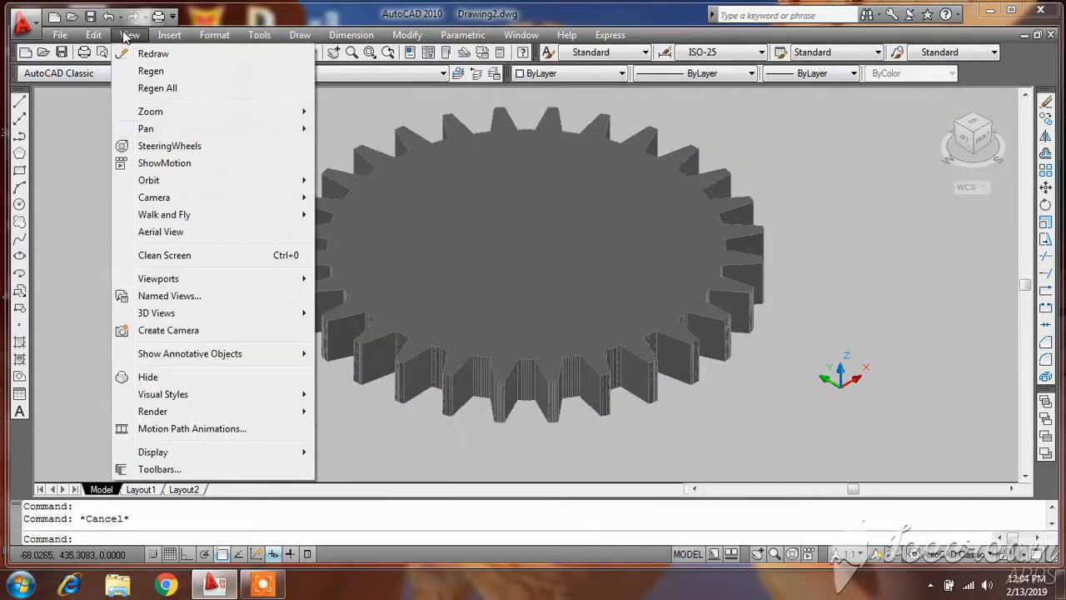
{"action": "mouse_move", "coordinate": [243, 181]}
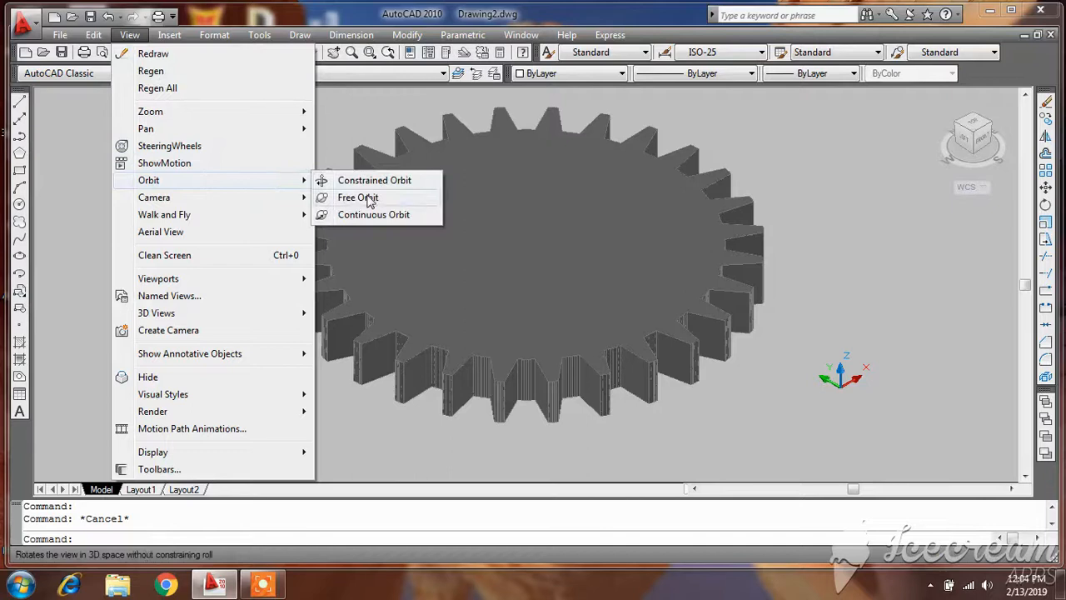
{"action": "left_click", "coordinate": [369, 198]}
{"action": "left_click_drag", "start_coordinate": [557, 221], "coordinate": [571, 247]}
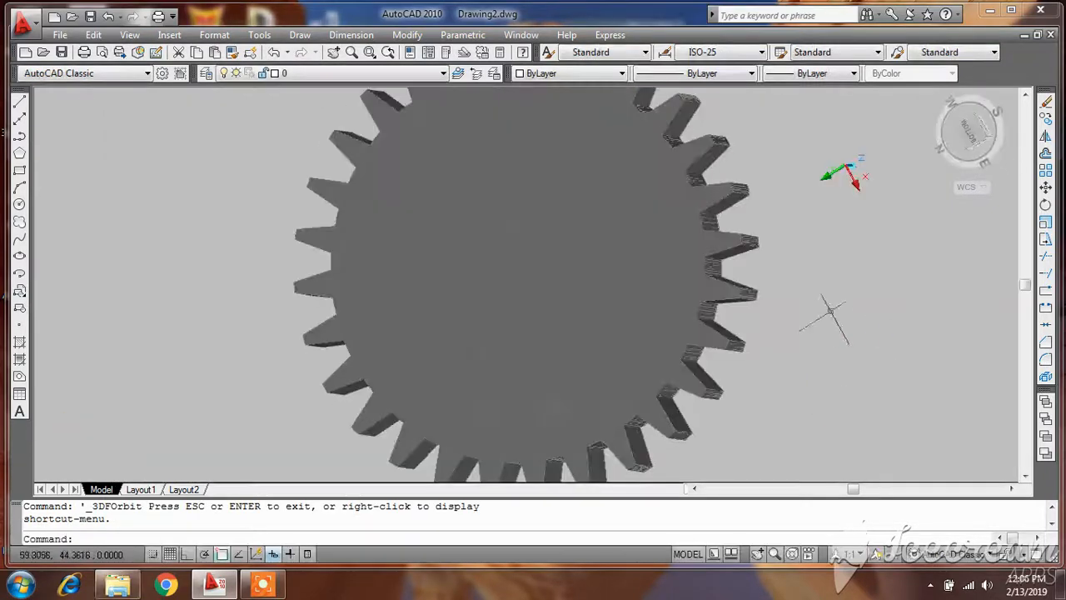
{"action": "scroll", "coordinate": [595, 293], "scroll_direction": "down", "scroll_amount": 2}
{"action": "scroll", "coordinate": [621, 321], "scroll_direction": "down", "scroll_amount": 2}
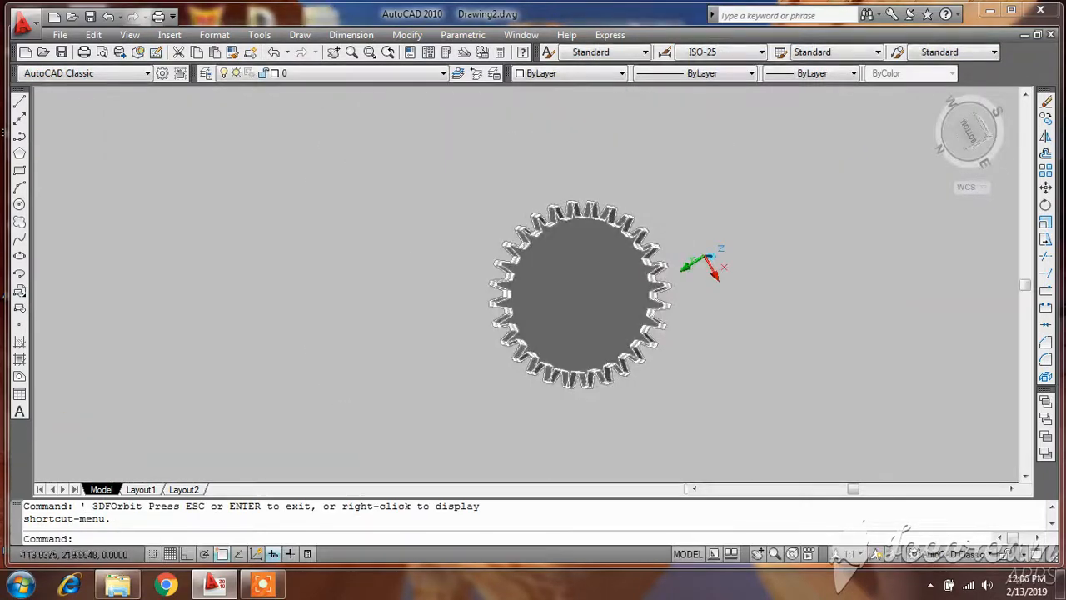
{"action": "scroll", "coordinate": [596, 260], "scroll_direction": "up", "scroll_amount": 2}
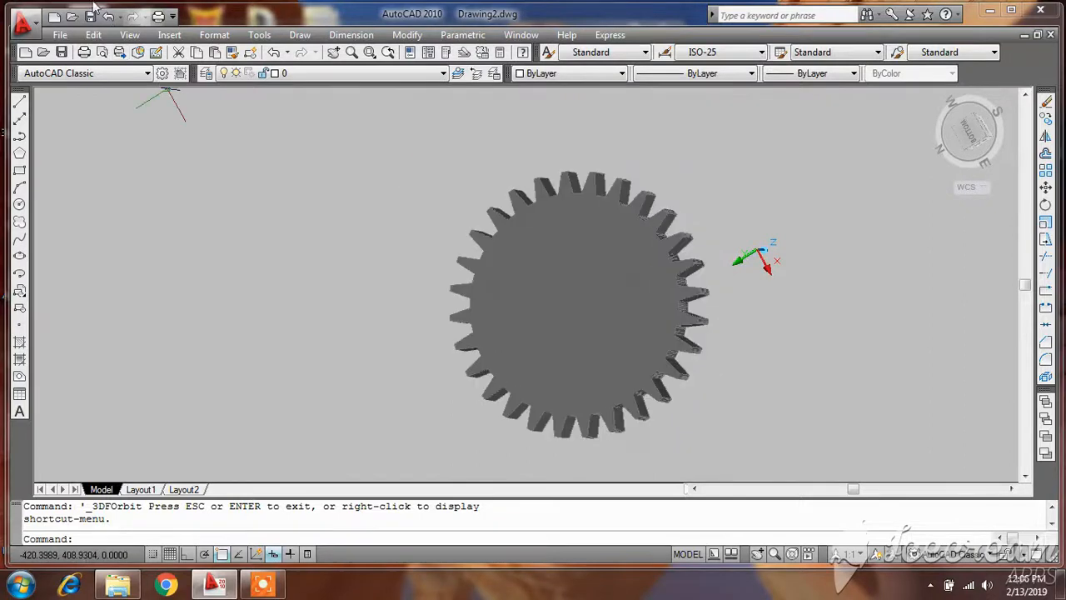
- Return the display to the 2D Wireframe visual style and set the viewpoint to Top
{"action": "left_click", "coordinate": [130, 35]}
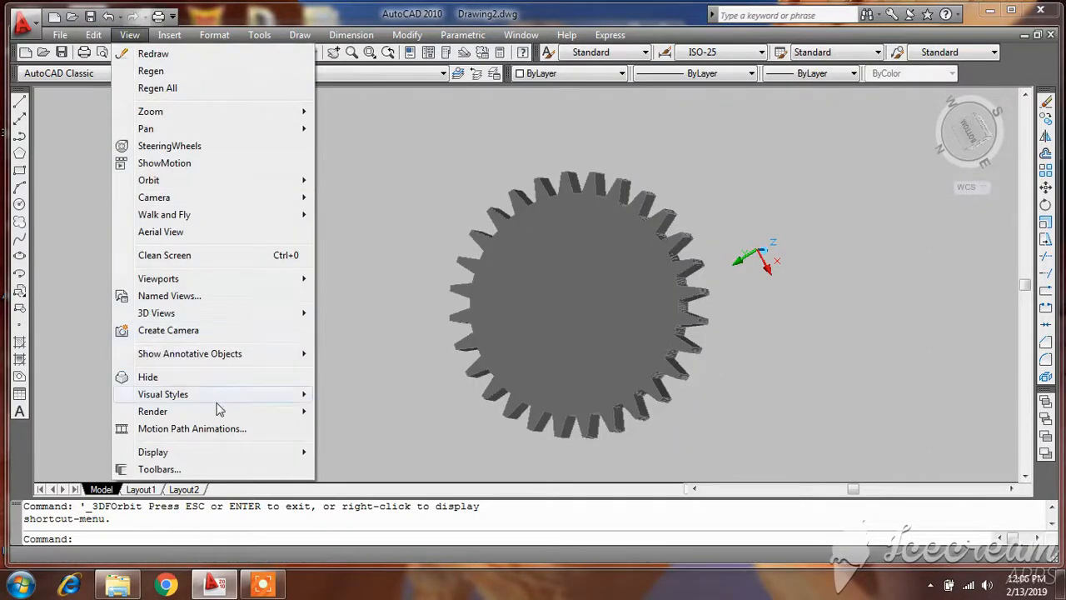
{"action": "mouse_move", "coordinate": [250, 396]}
{"action": "left_click", "coordinate": [358, 402]}
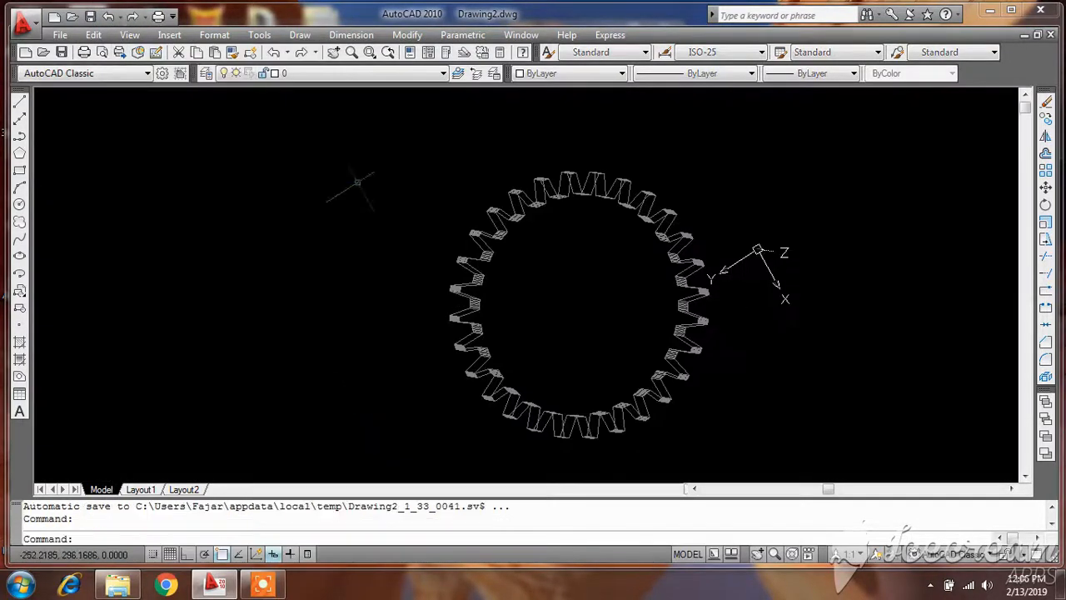
{"action": "left_click", "coordinate": [139, 34]}
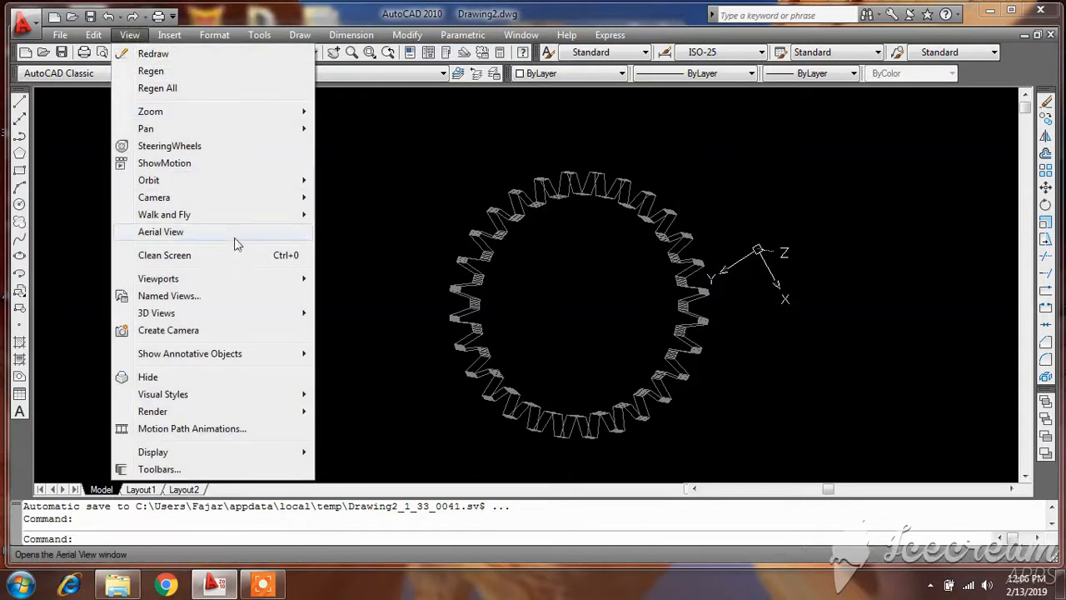
{"action": "mouse_move", "coordinate": [275, 314]}
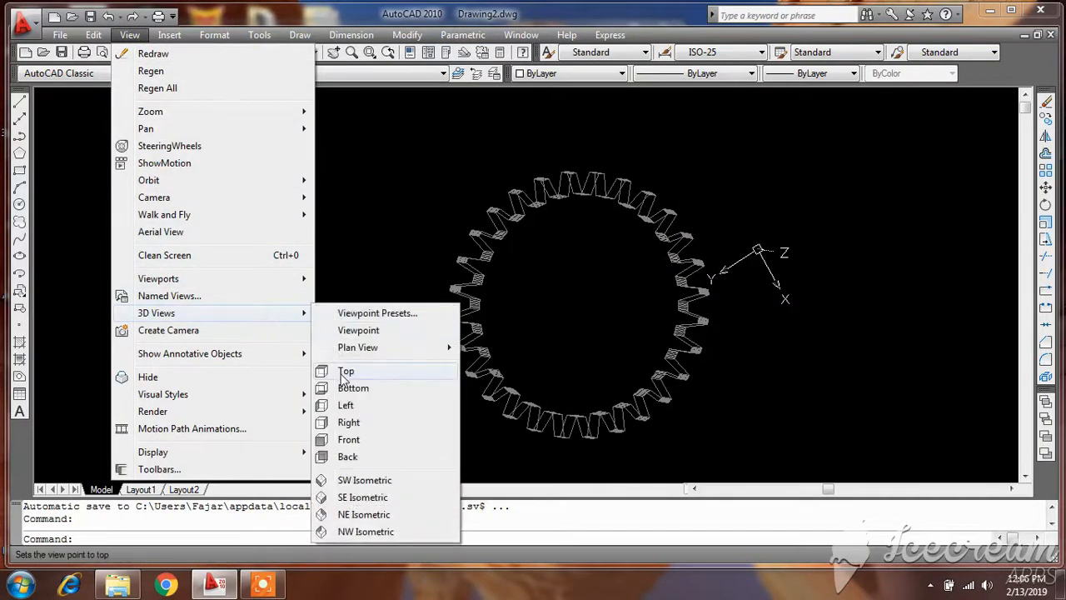
{"action": "left_click", "coordinate": [346, 370]}
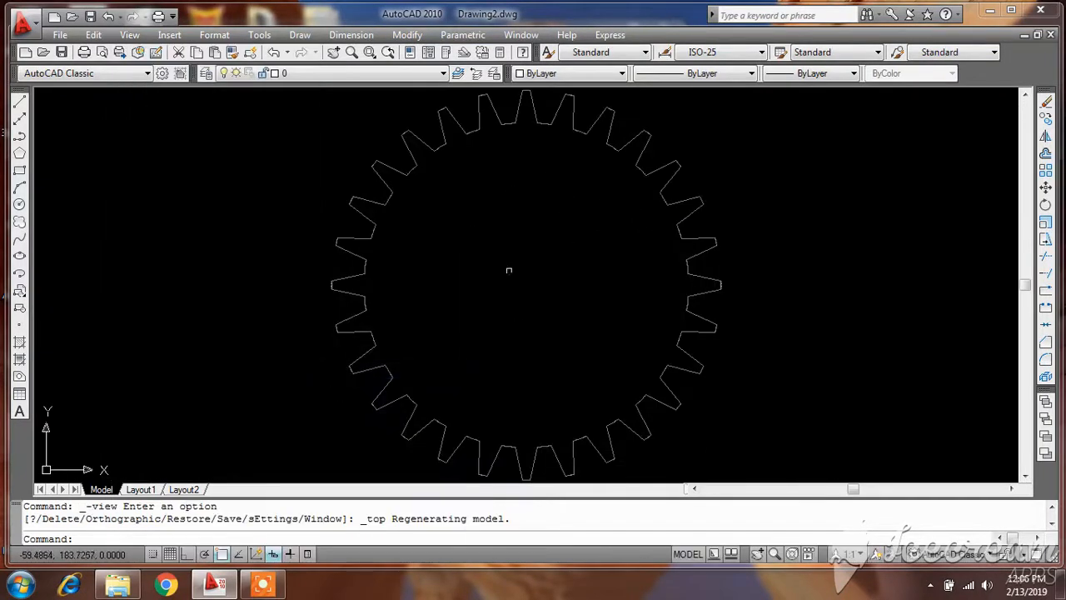
- Draw a circle with a radius of about 47 from the centre of the gear
{"action": "left_click", "coordinate": [20, 204]}
{"action": "scroll", "coordinate": [542, 163], "scroll_direction": "down", "scroll_amount": 2}
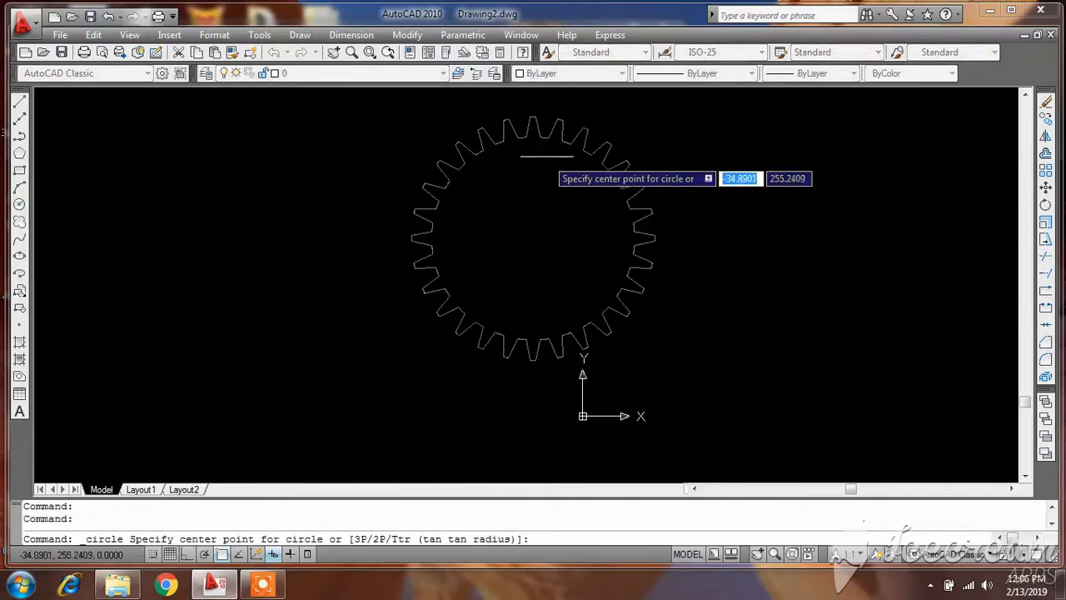
{"action": "scroll", "coordinate": [530, 254], "scroll_direction": "down", "scroll_amount": 1}
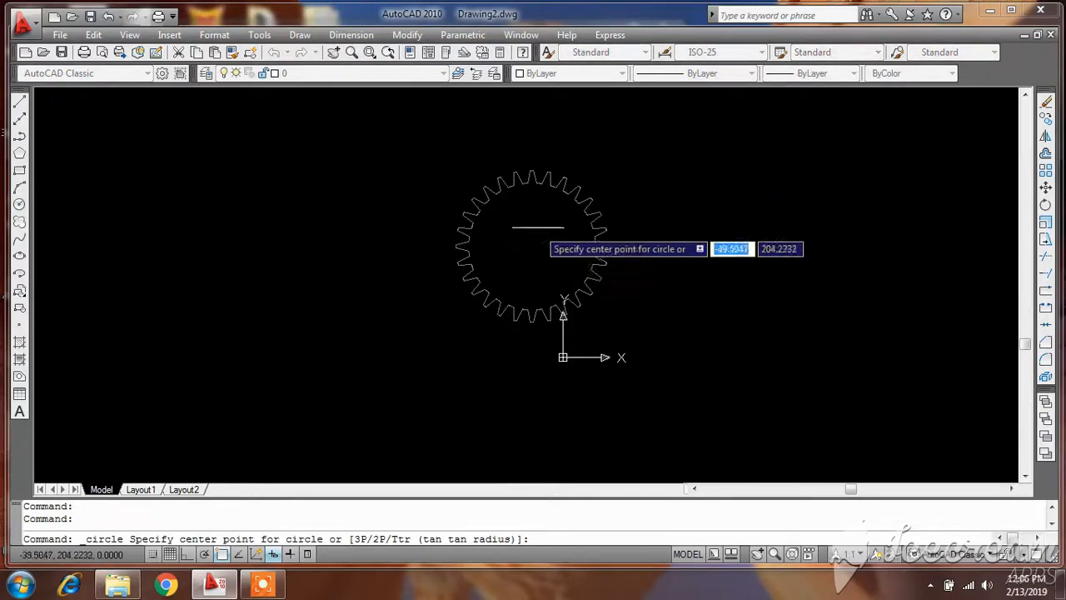
{"action": "left_click", "coordinate": [533, 246]}
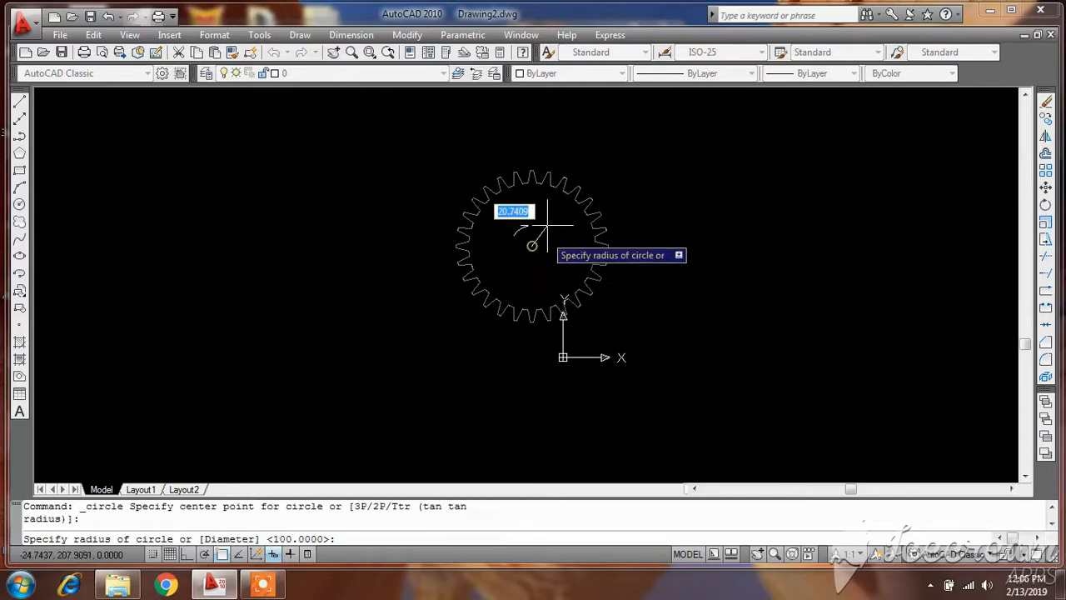
{"action": "scroll", "coordinate": [541, 216], "scroll_direction": "up", "scroll_amount": 3}
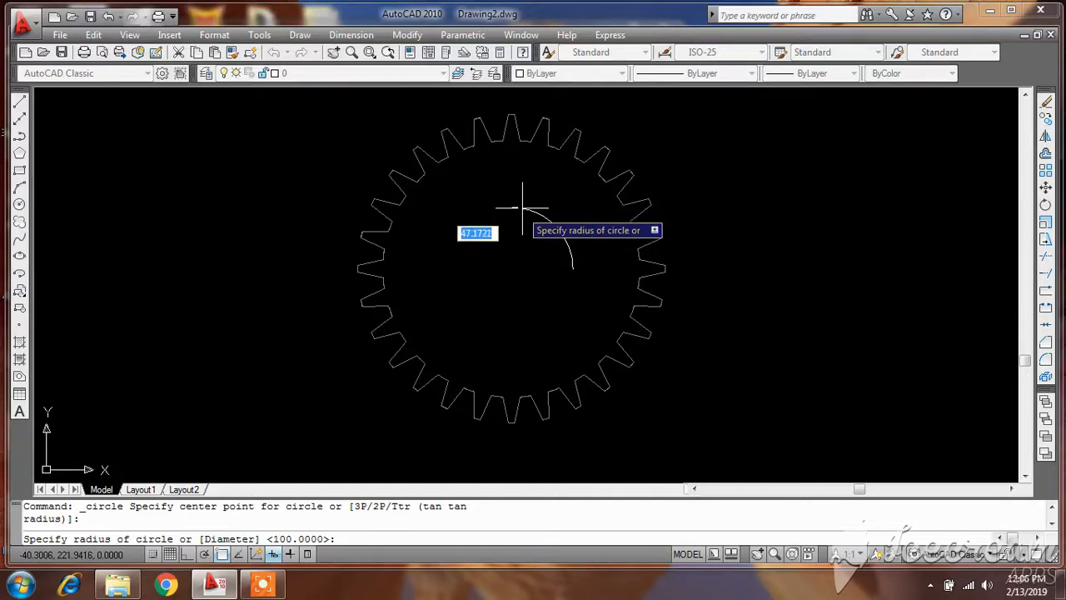
{"action": "left_click", "coordinate": [520, 206]}
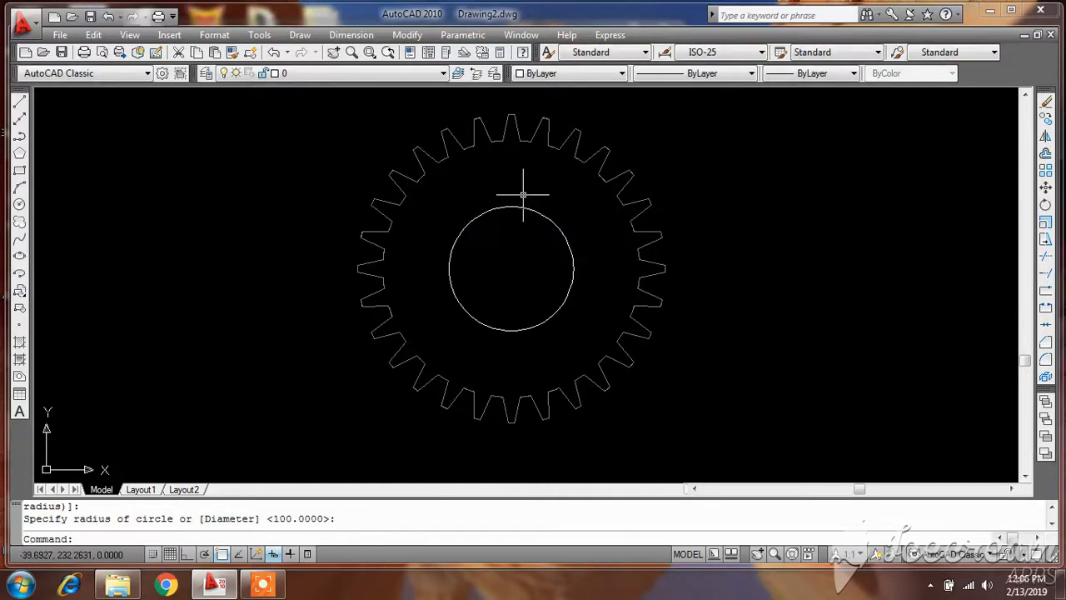
- Draw a small circle with a radius of about 8 directly above the large circle, midway to the gear teeth
{"action": "type", "text": "c"}
{"action": "key", "text": "Return"}
{"action": "scroll", "coordinate": [512, 191], "scroll_direction": "up", "scroll_amount": 2}
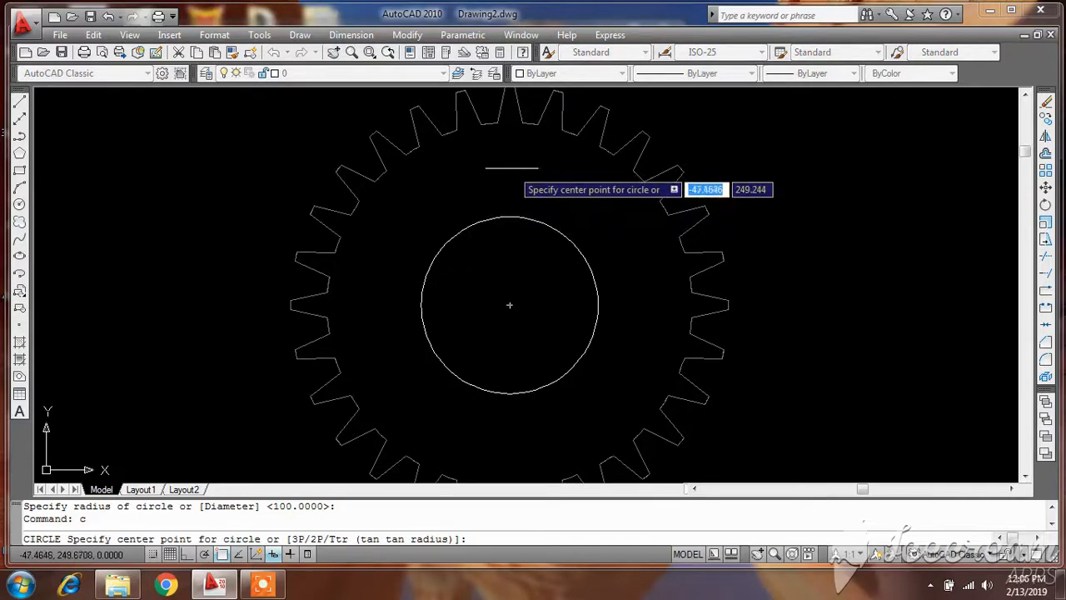
{"action": "left_click", "coordinate": [510, 169]}
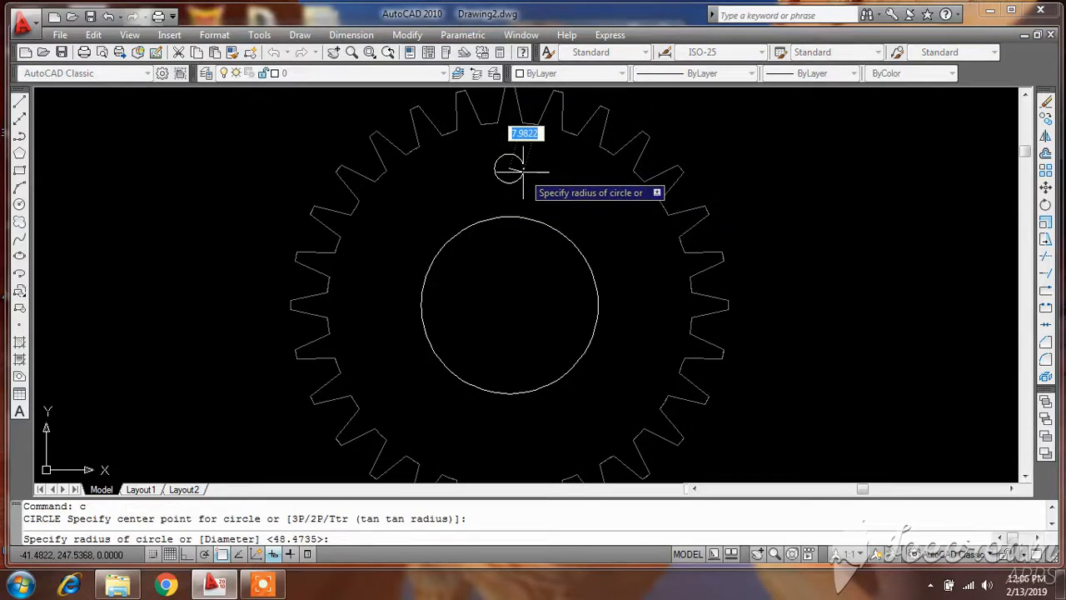
{"action": "left_click", "coordinate": [523, 170]}
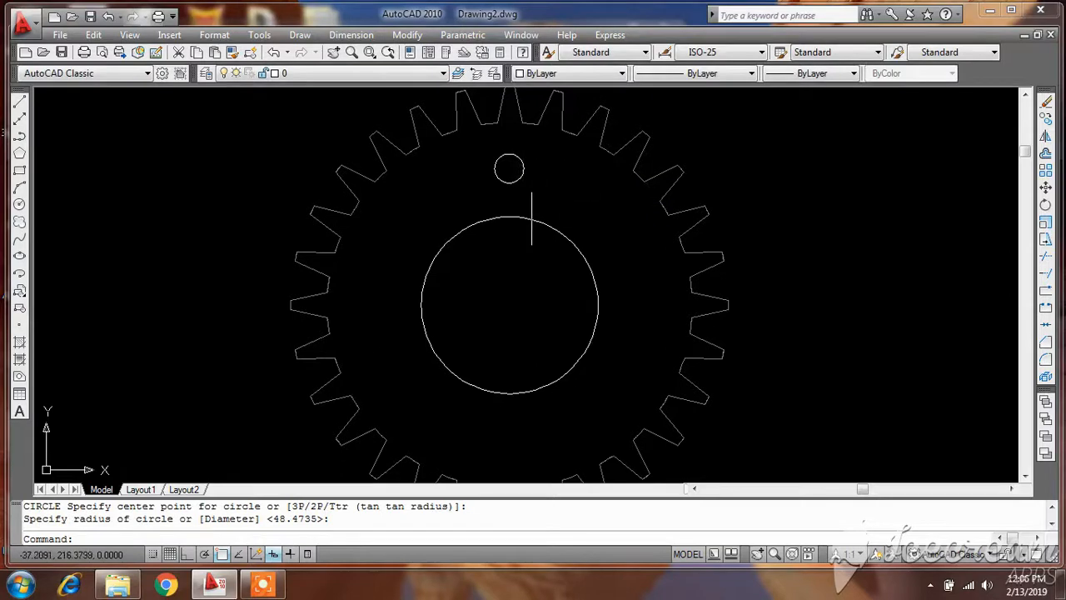
- Draw a circle with a radius of 10 at the centre of the gear
{"action": "key", "text": "Return"}
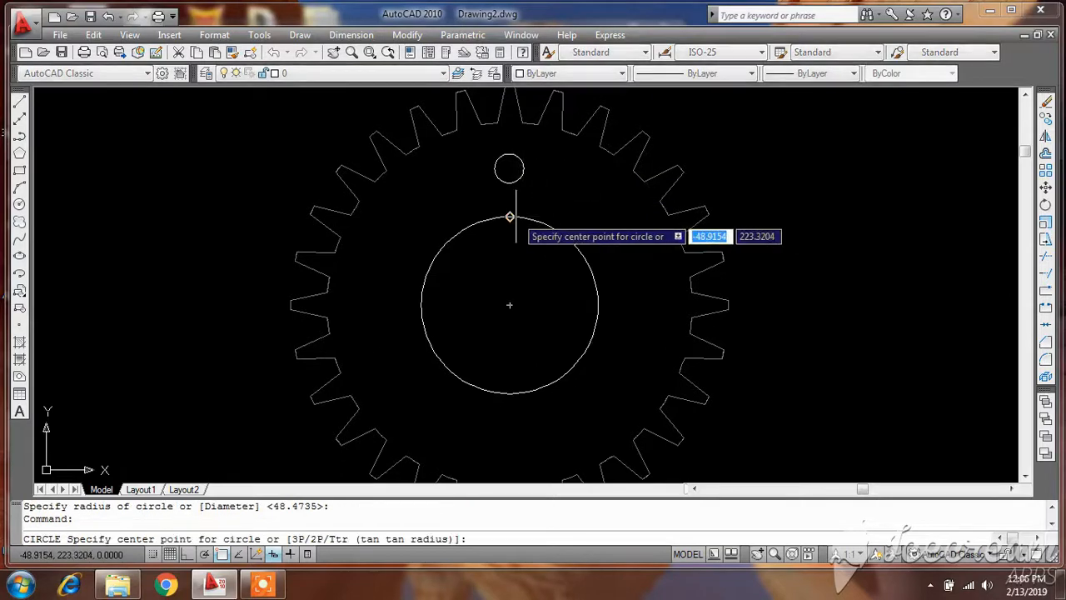
{"action": "left_click", "coordinate": [510, 305]}
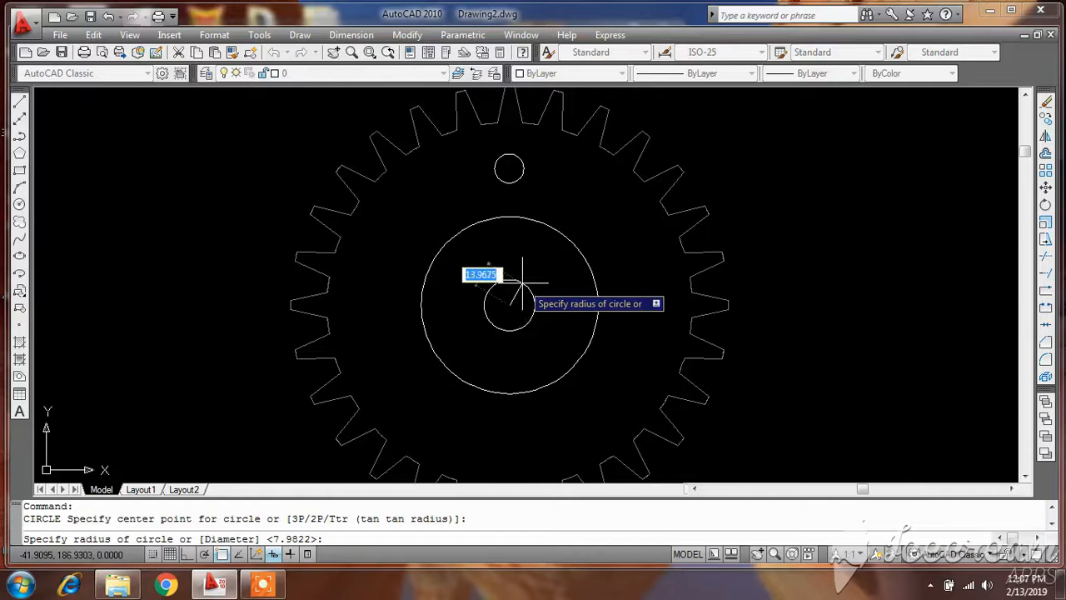
{"action": "type", "text": "1"}
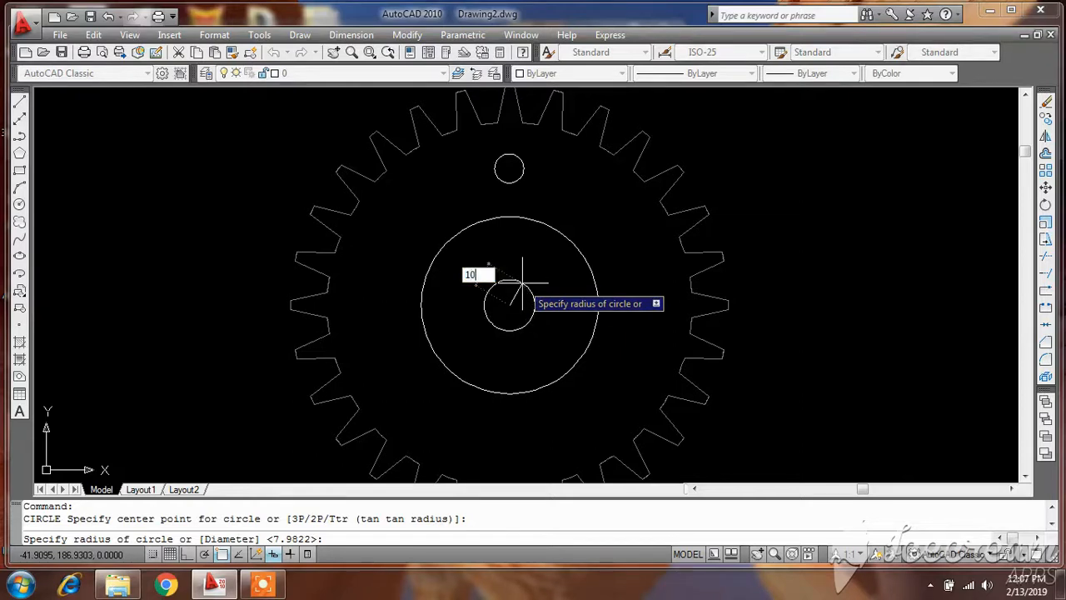
{"action": "type", "text": "0"}
{"action": "key", "text": "Return"}
- Set up a polar array of the small circle above the large one, centred on the gear's centre
{"action": "left_click", "coordinate": [533, 185]}
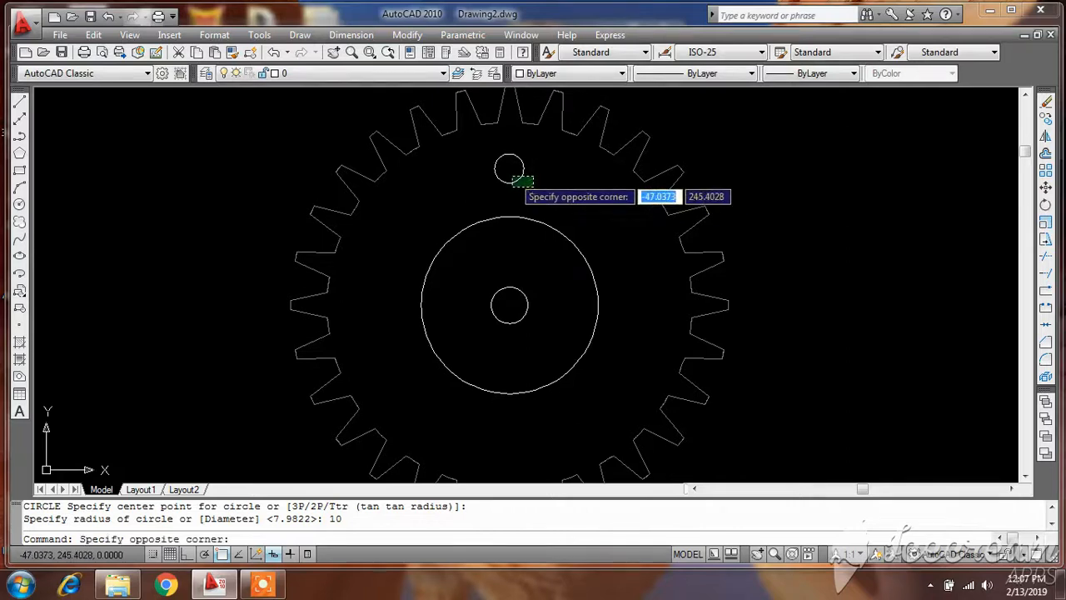
{"action": "left_click", "coordinate": [499, 163]}
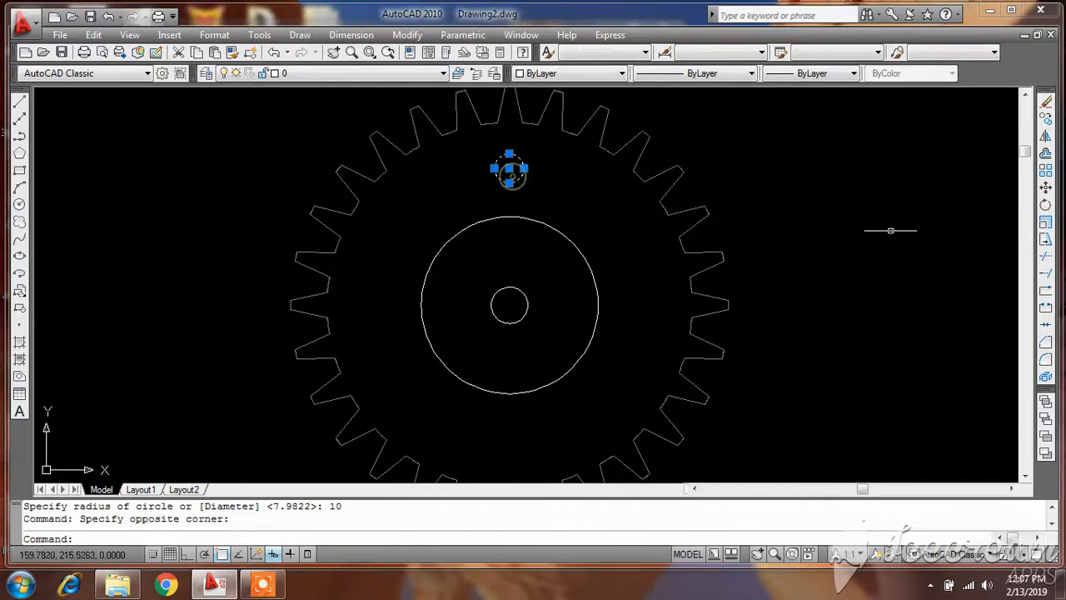
{"action": "left_click", "coordinate": [1046, 172]}
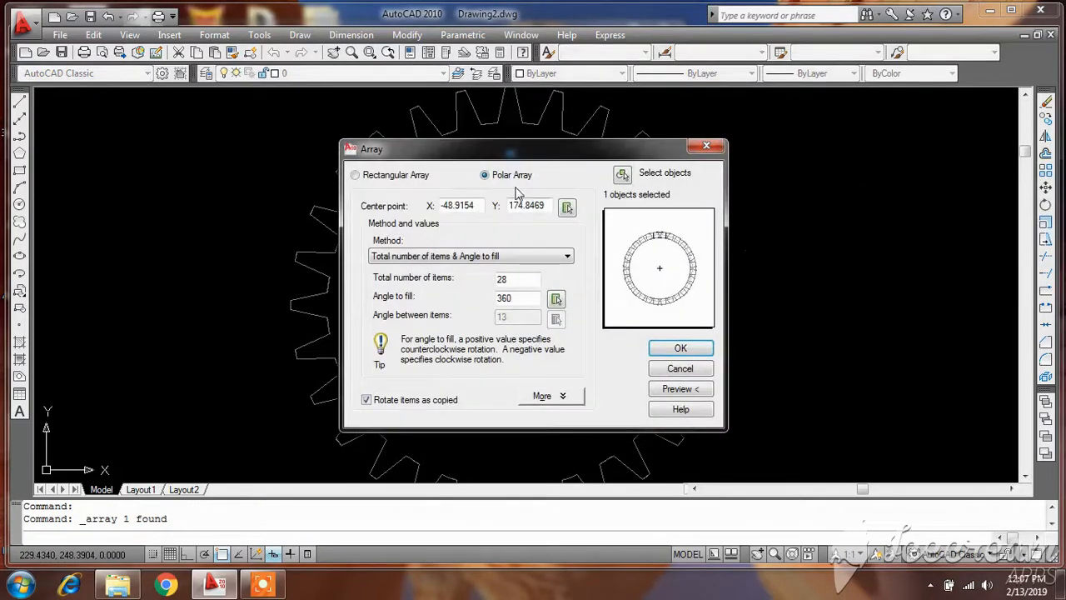
{"action": "left_click", "coordinate": [622, 174]}
{"action": "left_click", "coordinate": [510, 183]}
{"action": "key", "text": "Return"}
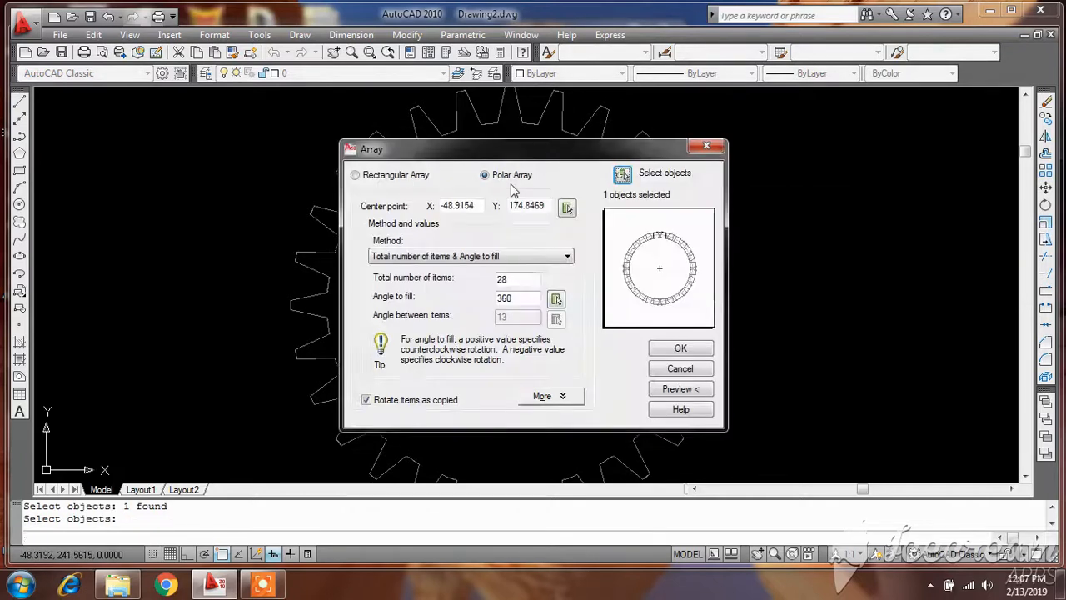
{"action": "left_click", "coordinate": [566, 207]}
{"action": "left_click", "coordinate": [508, 306]}
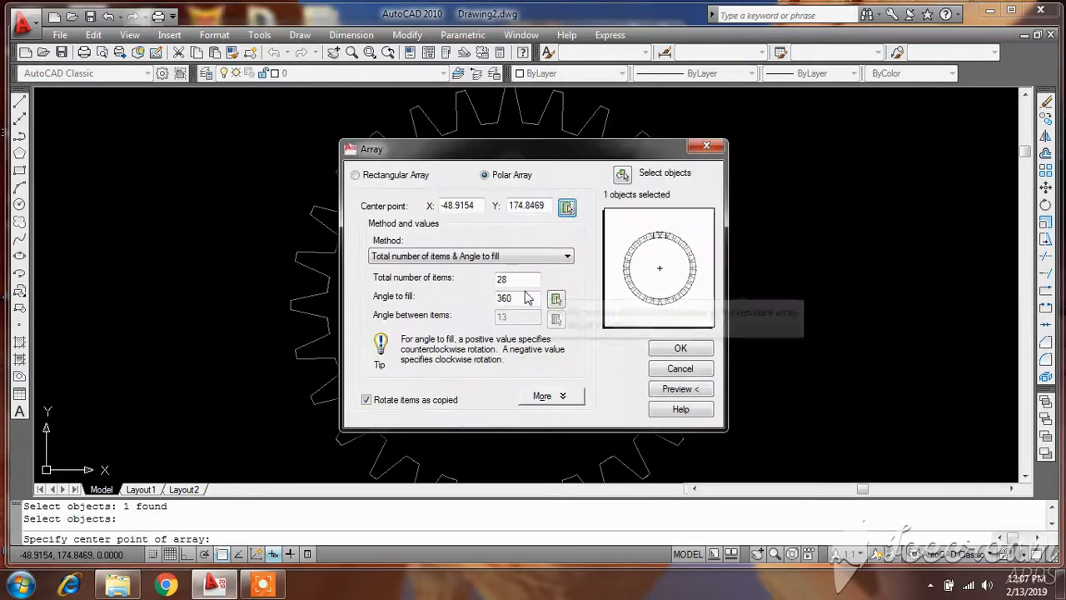
- Set the polar array's total number of items to 6, preview it and accept the result
{"action": "left_click_drag", "start_coordinate": [509, 279], "coordinate": [491, 285]}
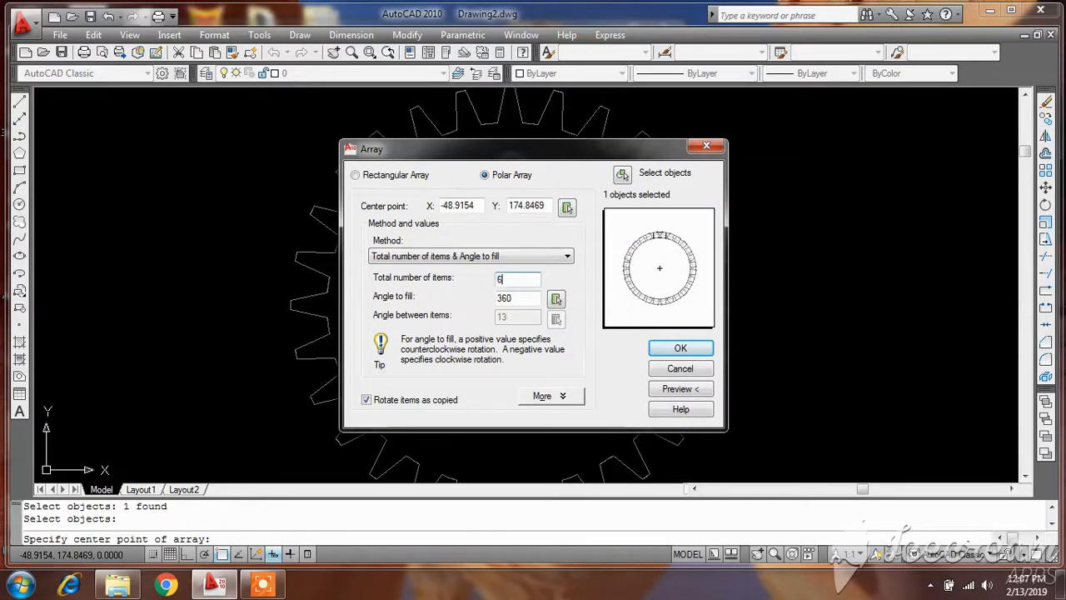
{"action": "left_click", "coordinate": [696, 393]}
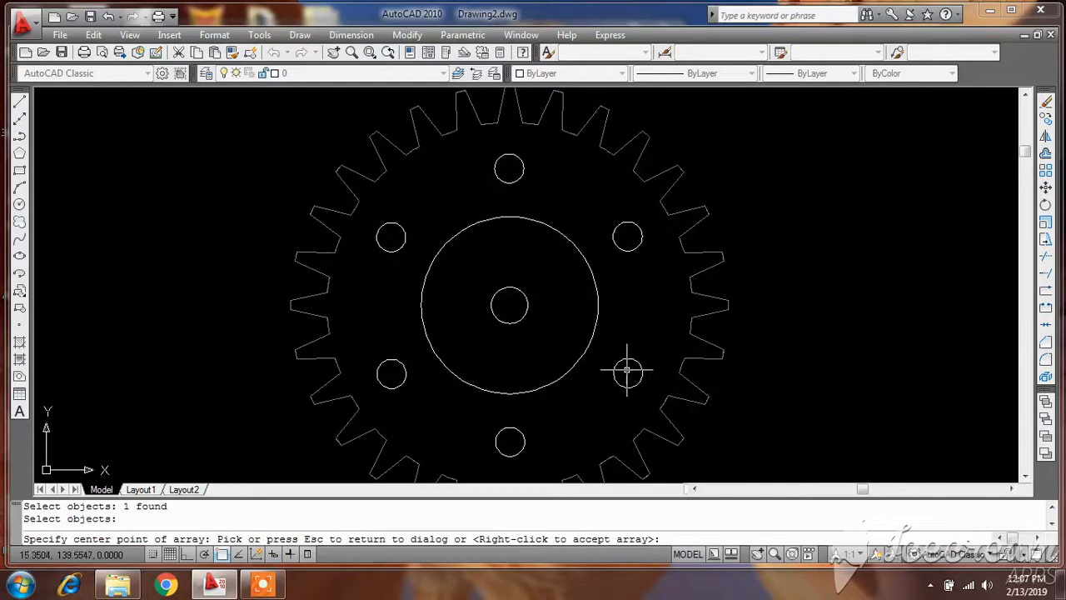
{"action": "scroll", "coordinate": [637, 269], "scroll_direction": "down", "scroll_amount": 4}
{"action": "scroll", "coordinate": [637, 269], "scroll_direction": "up", "scroll_amount": 3}
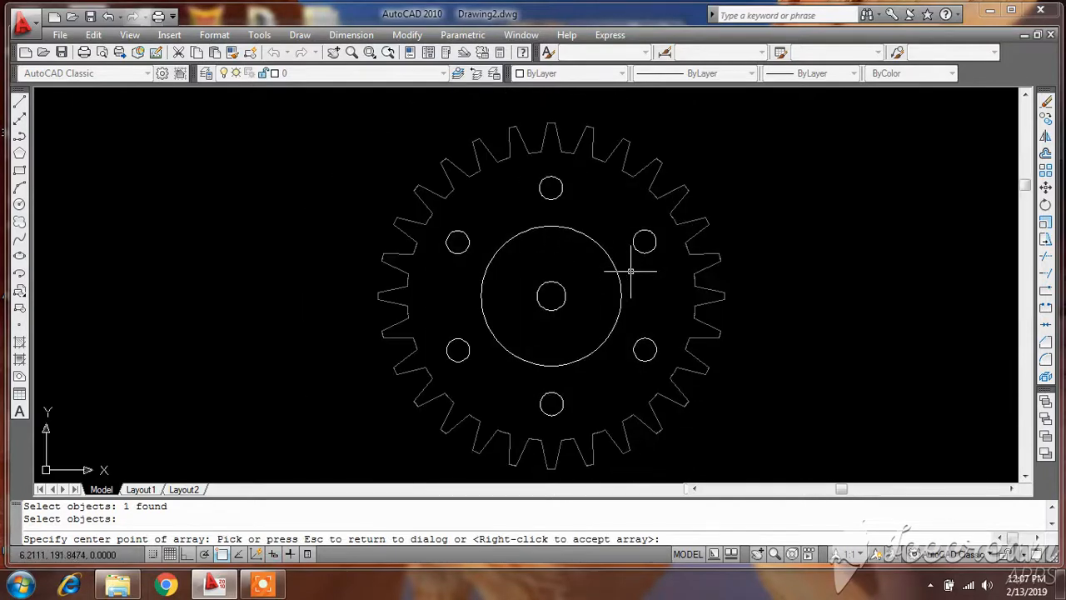
{"action": "right_click", "coordinate": [631, 271]}
{"action": "scroll", "coordinate": [545, 287], "scroll_direction": "up", "scroll_amount": 2}
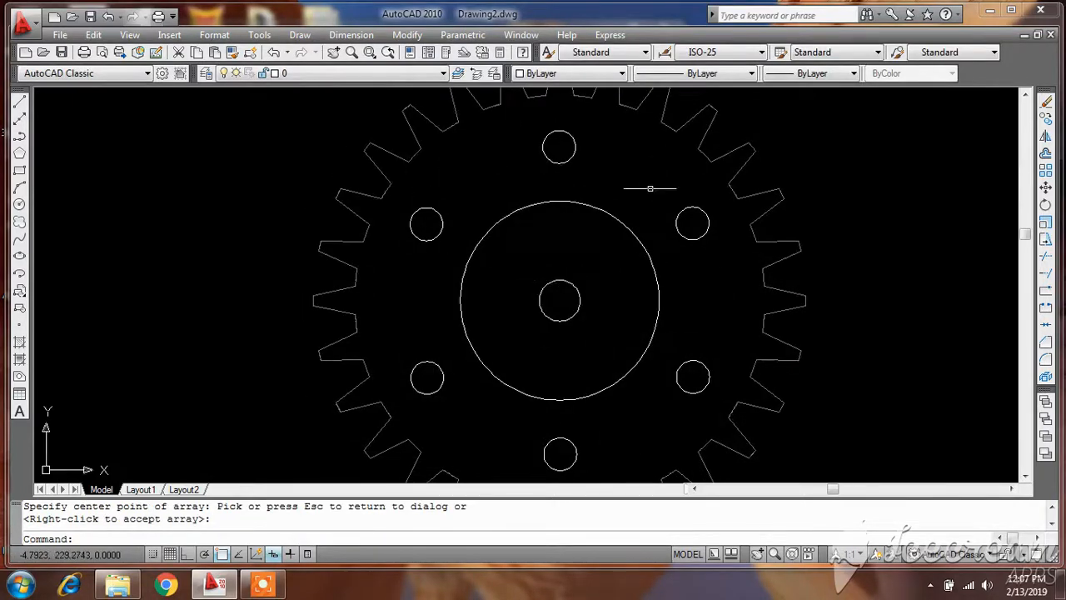
{"action": "scroll", "coordinate": [547, 189], "scroll_direction": "down", "scroll_amount": 2}
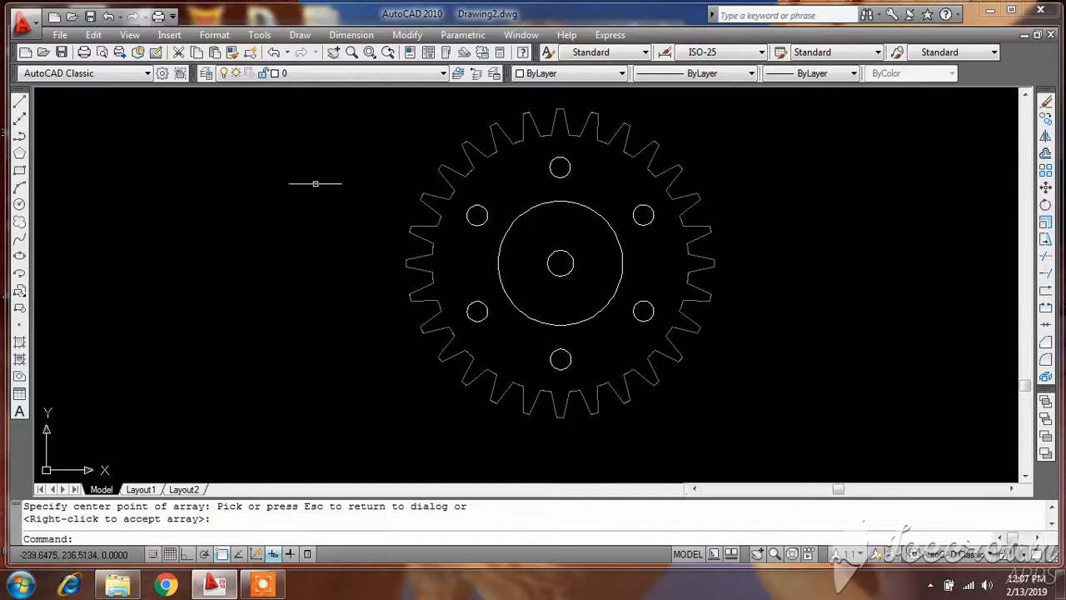
- Set the viewpoint to SW Isometric to see the gear and its circles in 3D
{"action": "left_click", "coordinate": [127, 36]}
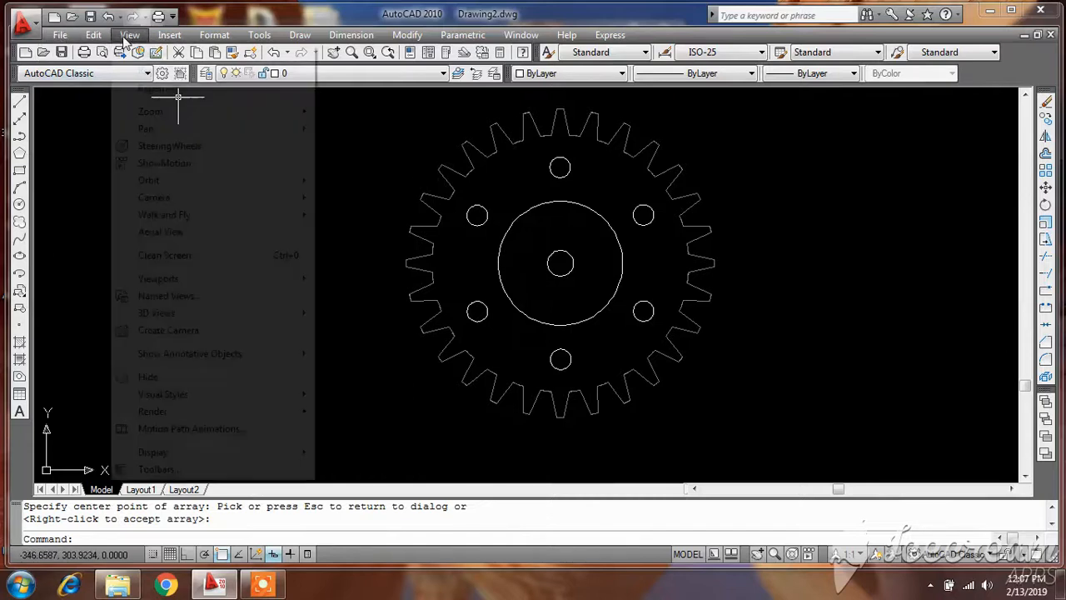
{"action": "mouse_move", "coordinate": [208, 315]}
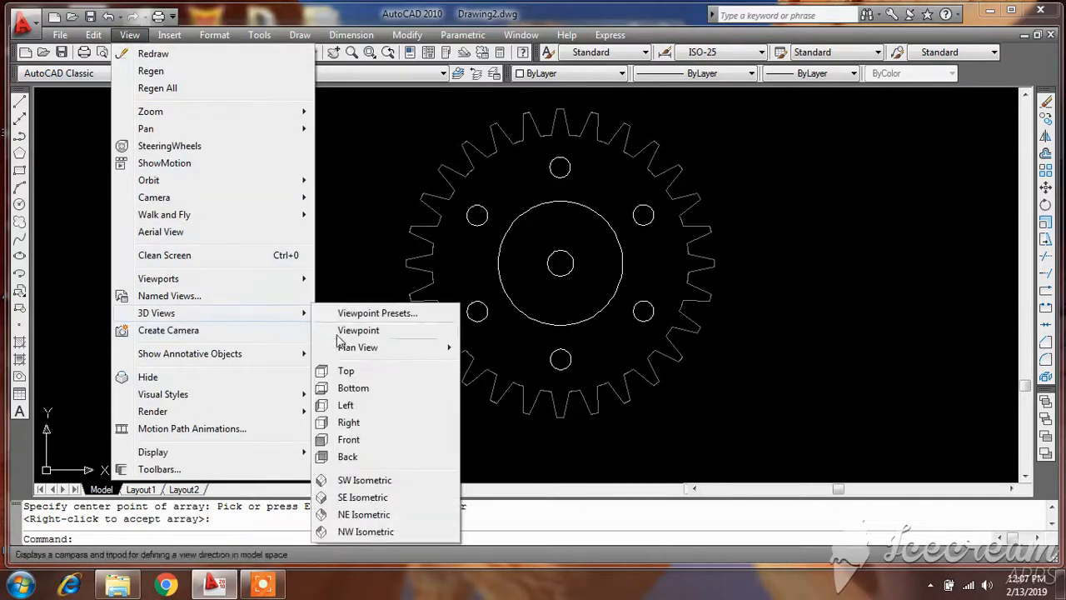
{"action": "left_click", "coordinate": [364, 479]}
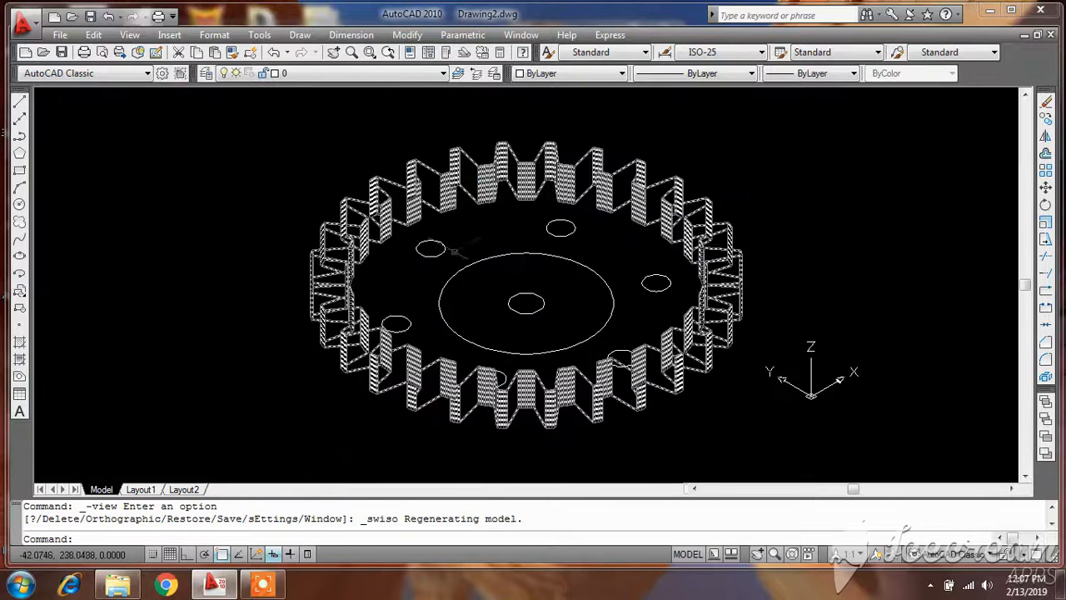
{"action": "scroll", "coordinate": [423, 275], "scroll_direction": "up", "scroll_amount": 2}
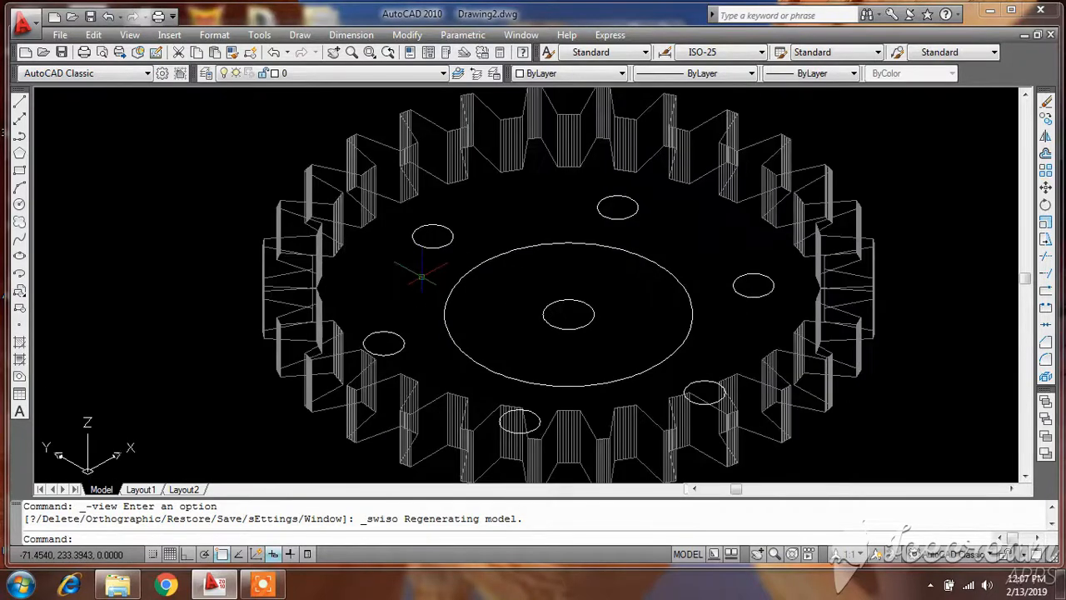
- Extrude the small circle at the gear's rear left to a height of 90
{"action": "type", "text": "ext"}
{"action": "key", "text": "Return"}
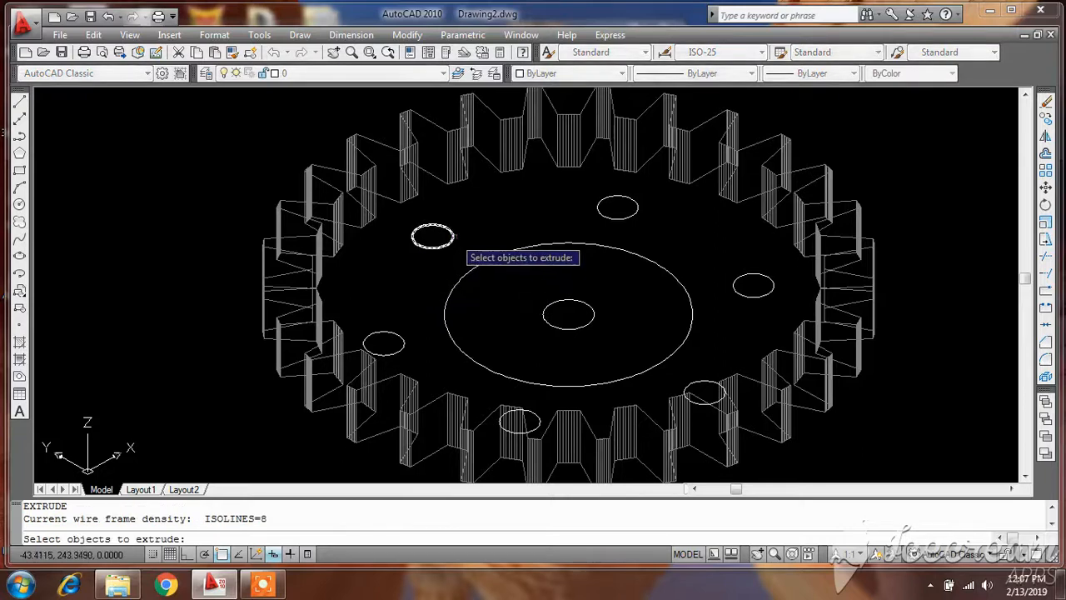
{"action": "left_click", "coordinate": [452, 236]}
{"action": "scroll", "coordinate": [452, 236], "scroll_direction": "down", "scroll_amount": 3}
{"action": "key", "text": "Return"}
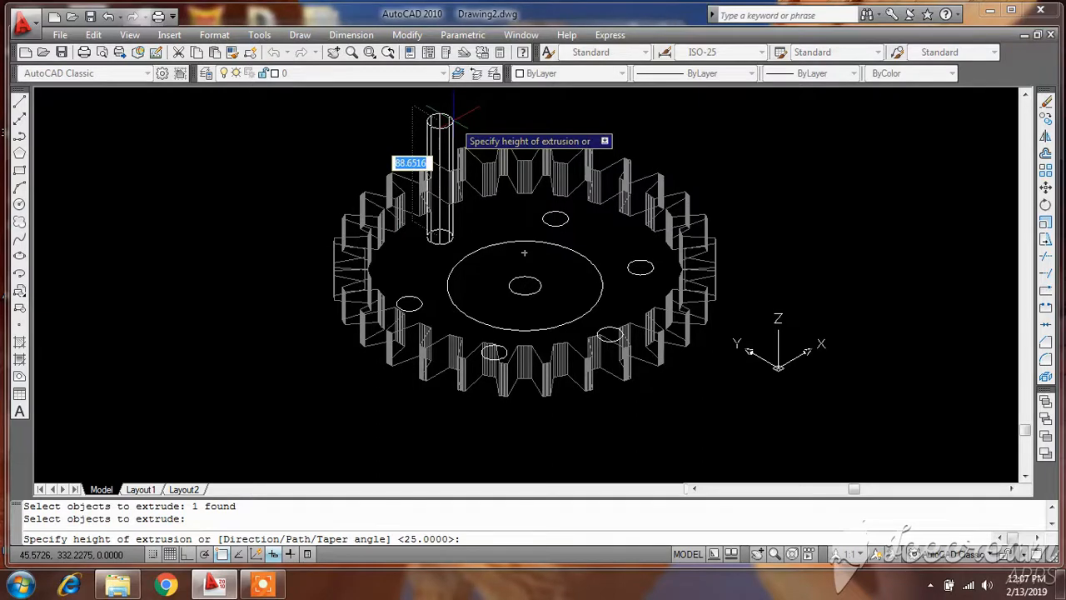
{"action": "key", "text": "Return"}
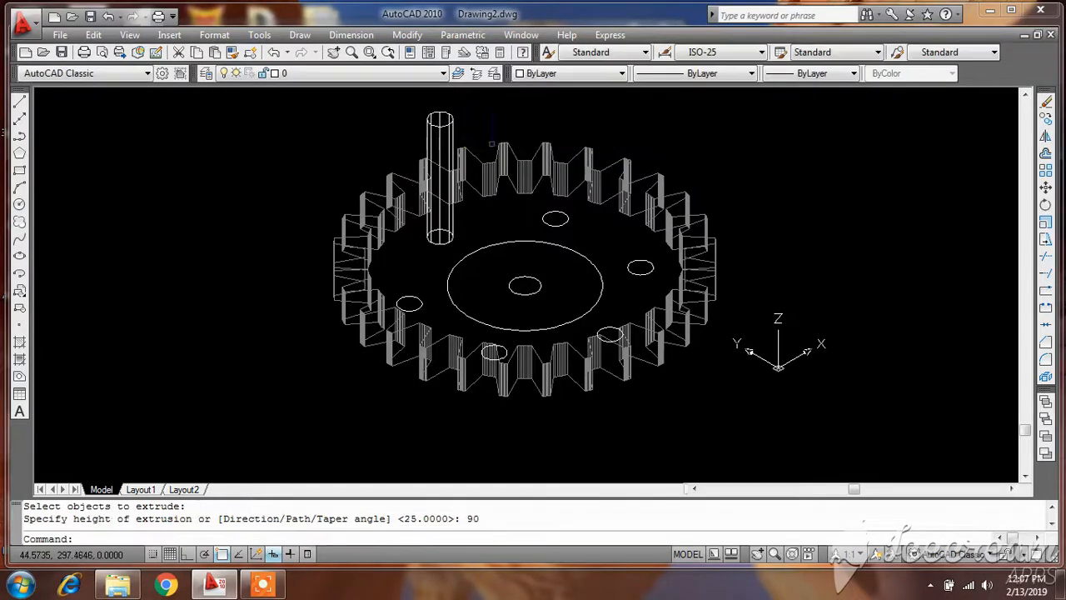
- Extrude the small circles at the gear's rear right and far right to a height of 90 each
{"action": "key", "text": "Return"}
{"action": "left_click", "coordinate": [557, 219]}
{"action": "key", "text": "Return"}
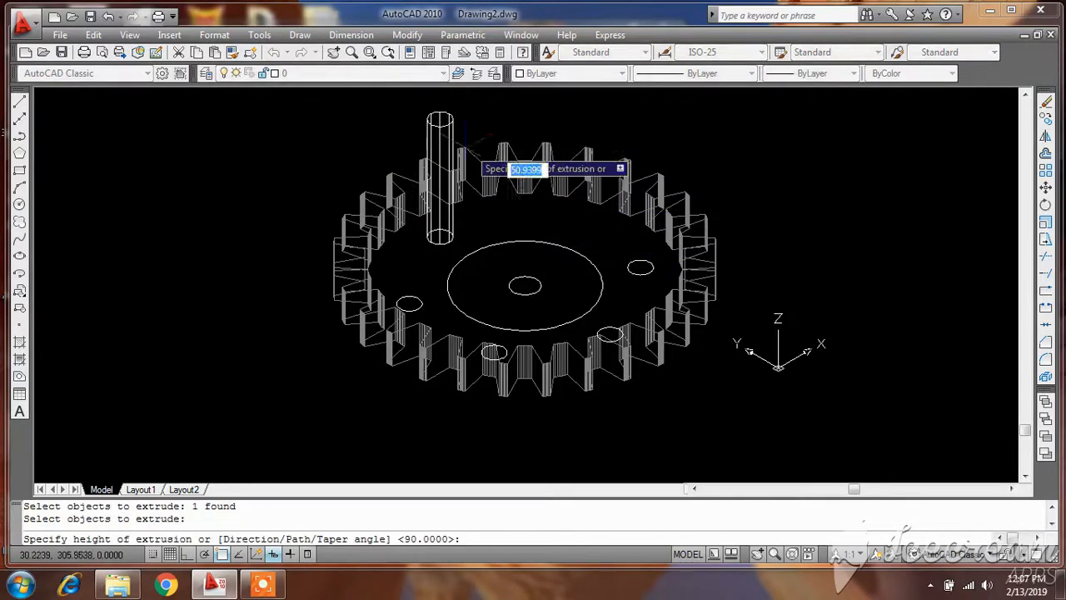
{"action": "key", "text": "Return"}
{"action": "key", "text": "Return"}
{"action": "left_click", "coordinate": [630, 266]}
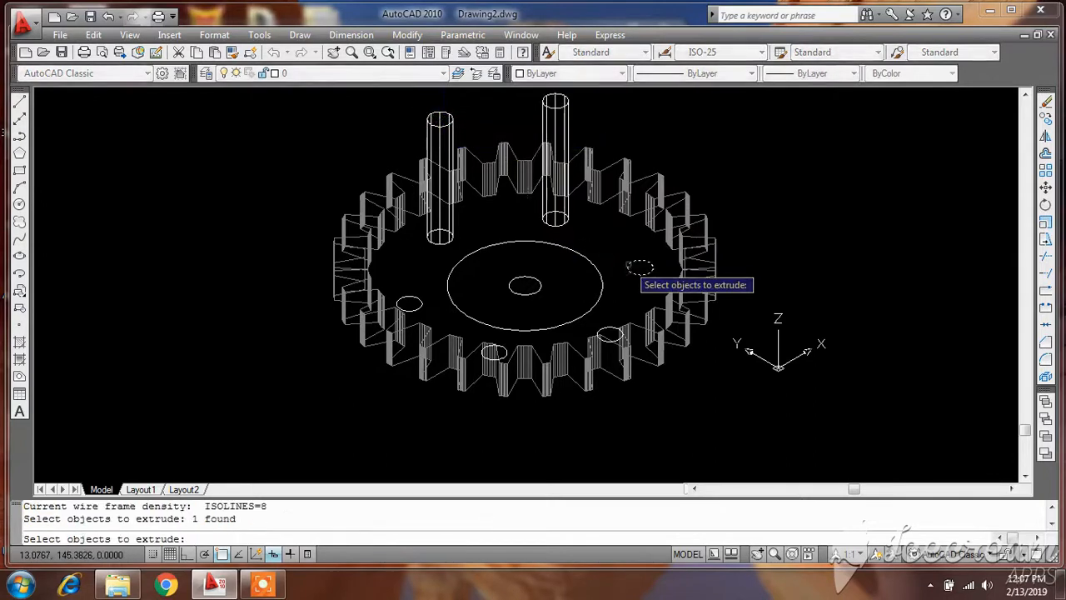
{"action": "key", "text": "Return"}
{"action": "key", "text": "Return"}
- Extrude the two small circles nearest the gear's front teeth to a height of 90 each
{"action": "key", "text": "Return"}
{"action": "left_click", "coordinate": [606, 331]}
{"action": "key", "text": "Return"}
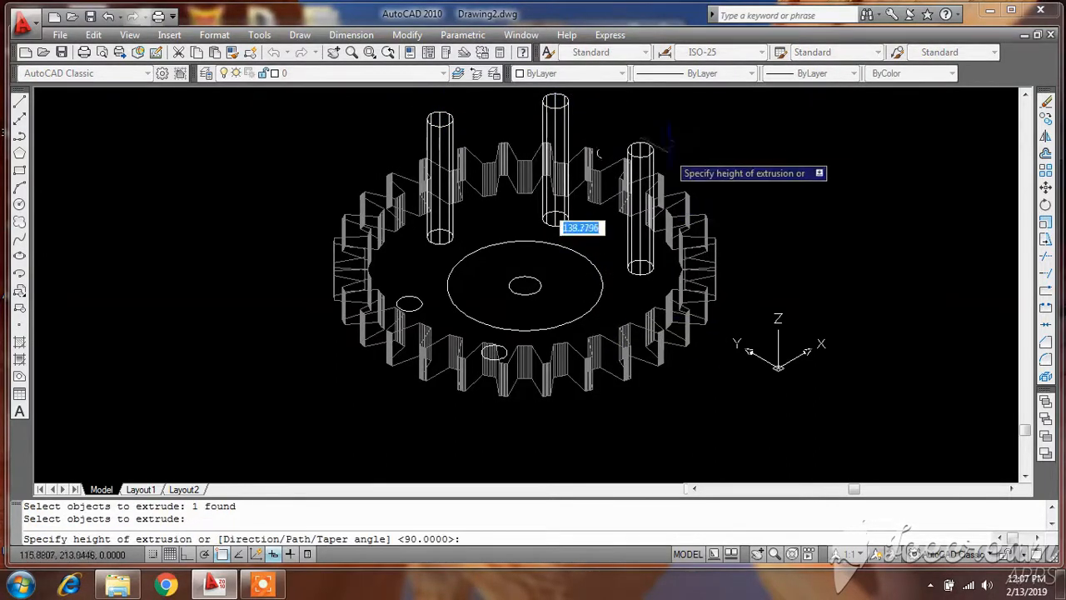
{"action": "key", "text": "Return"}
{"action": "key", "text": "Return"}
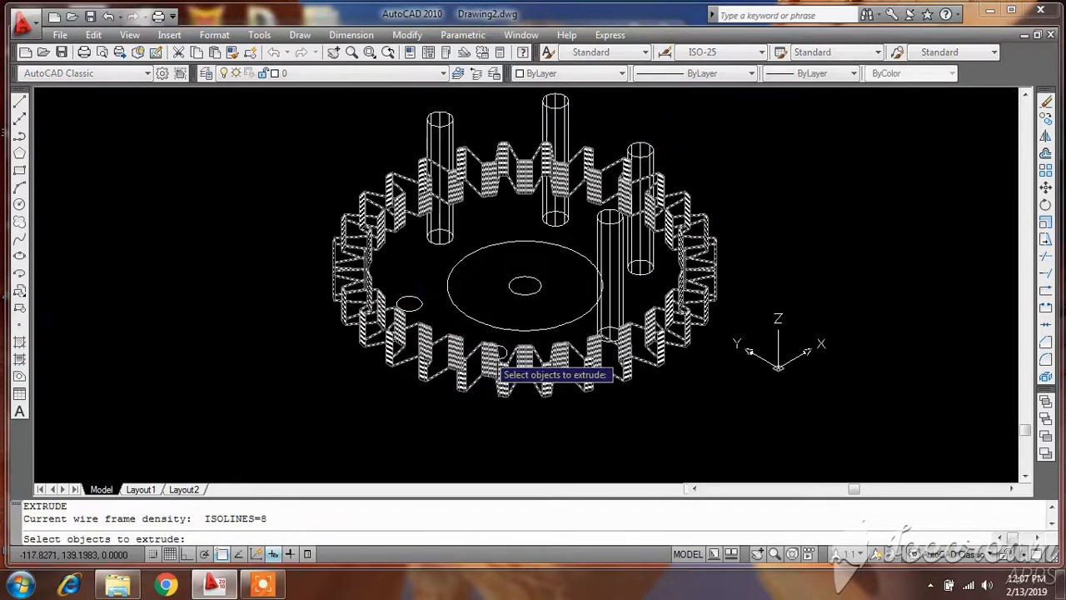
{"action": "left_click", "coordinate": [493, 353]}
{"action": "key", "text": "Return"}
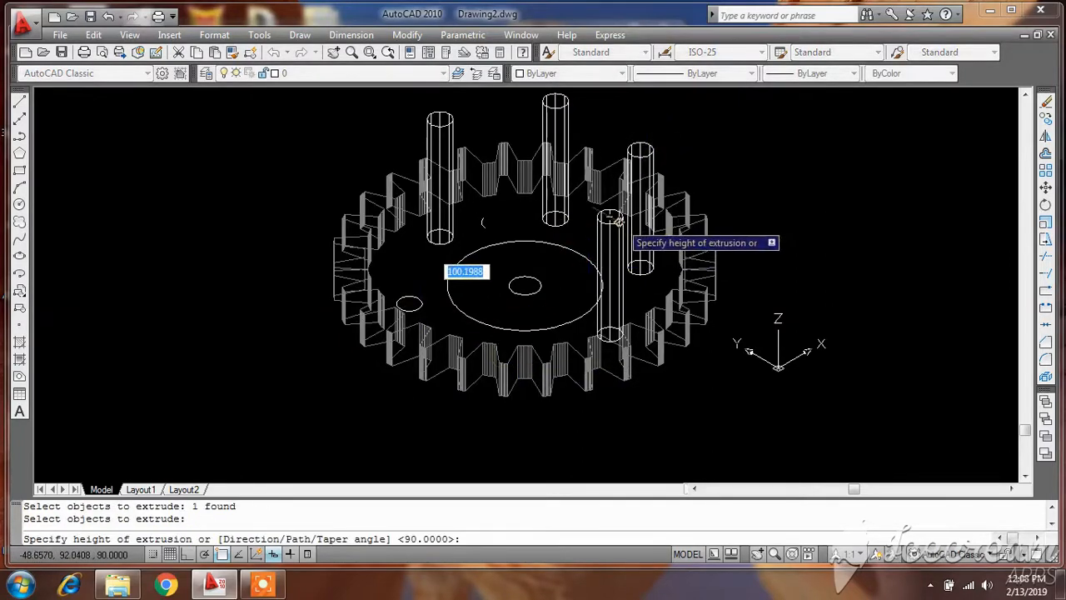
{"action": "key", "text": "Return"}
- Extrude the remaining small circle at the gear's left and the small central circle to a height of 90 each
{"action": "key", "text": "Return"}
{"action": "left_click", "coordinate": [403, 302]}
{"action": "key", "text": "Return"}
{"action": "key", "text": "Return"}
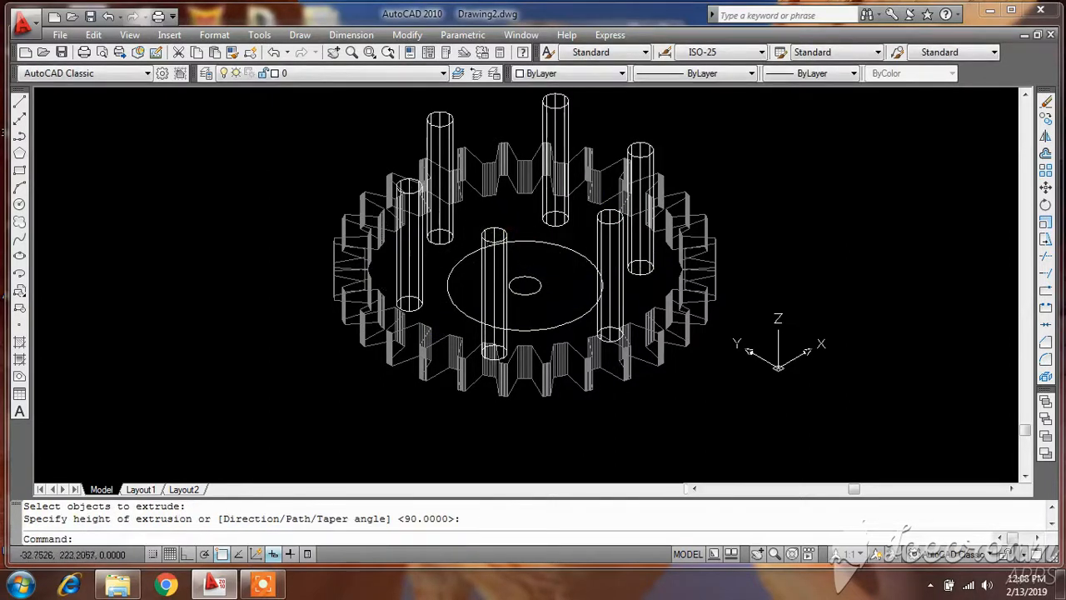
{"action": "key", "text": "Return"}
{"action": "left_click", "coordinate": [535, 293]}
{"action": "key", "text": "Return"}
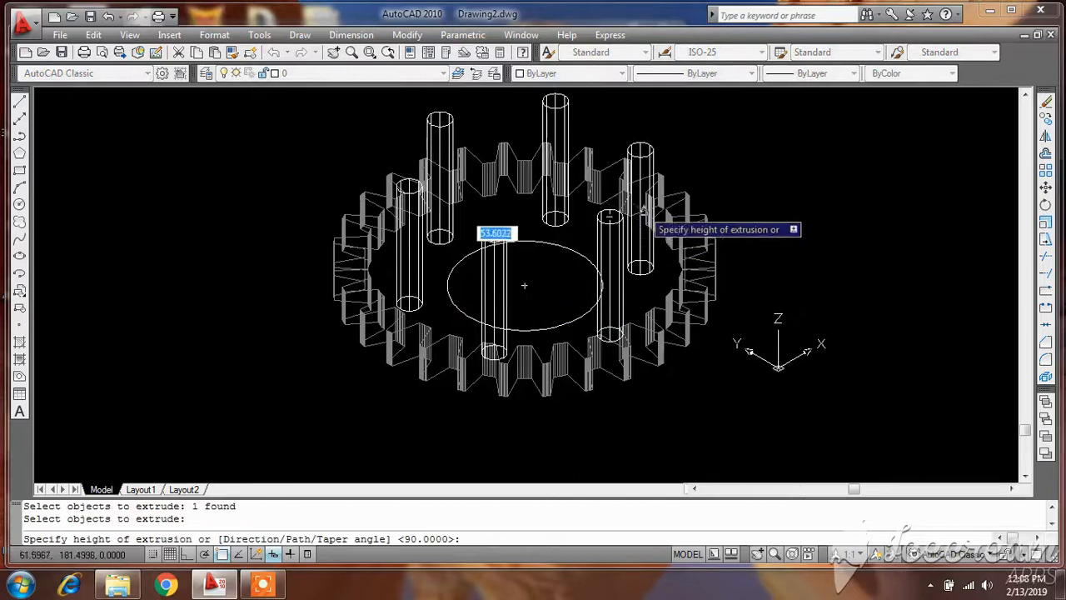
{"action": "key", "text": "Return"}
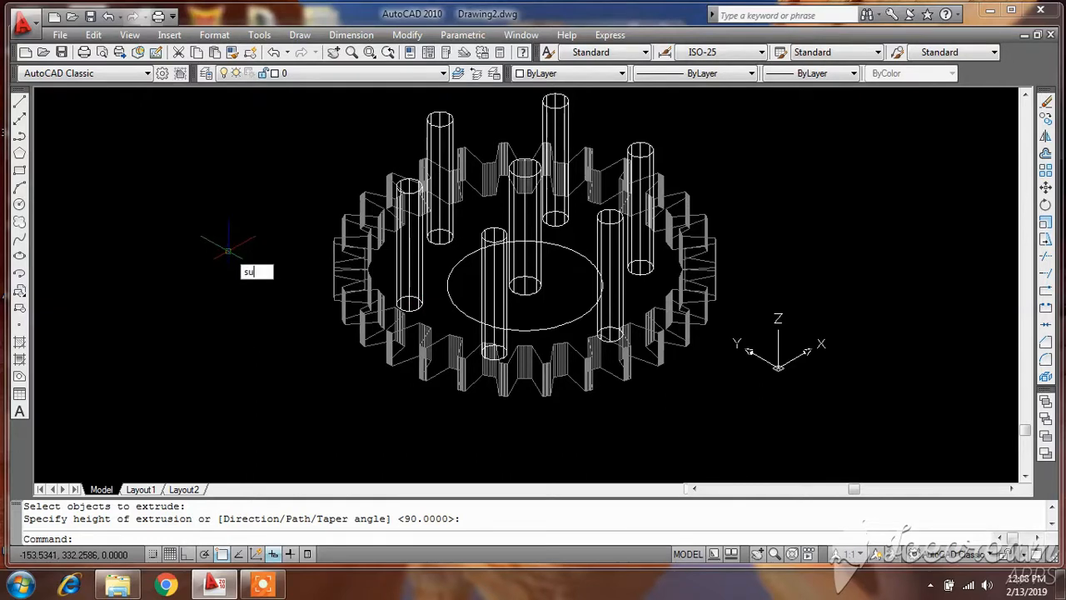
- Subtract the central cylinder and the six surrounding cylinders from the gear solid
{"action": "key", "text": "Return"}
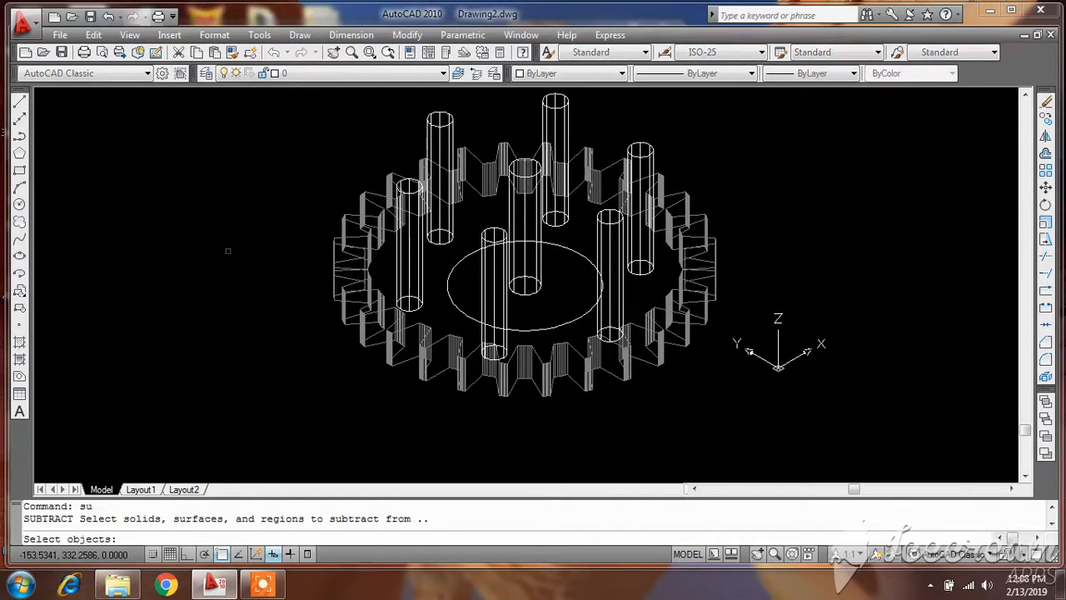
{"action": "left_click", "coordinate": [401, 333]}
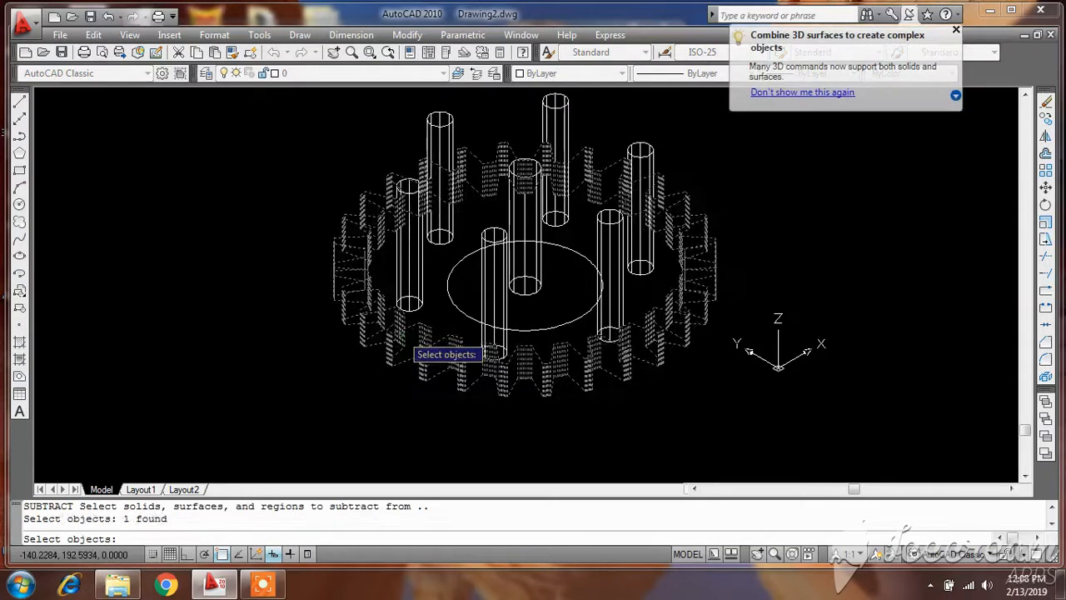
{"action": "key", "text": "Return"}
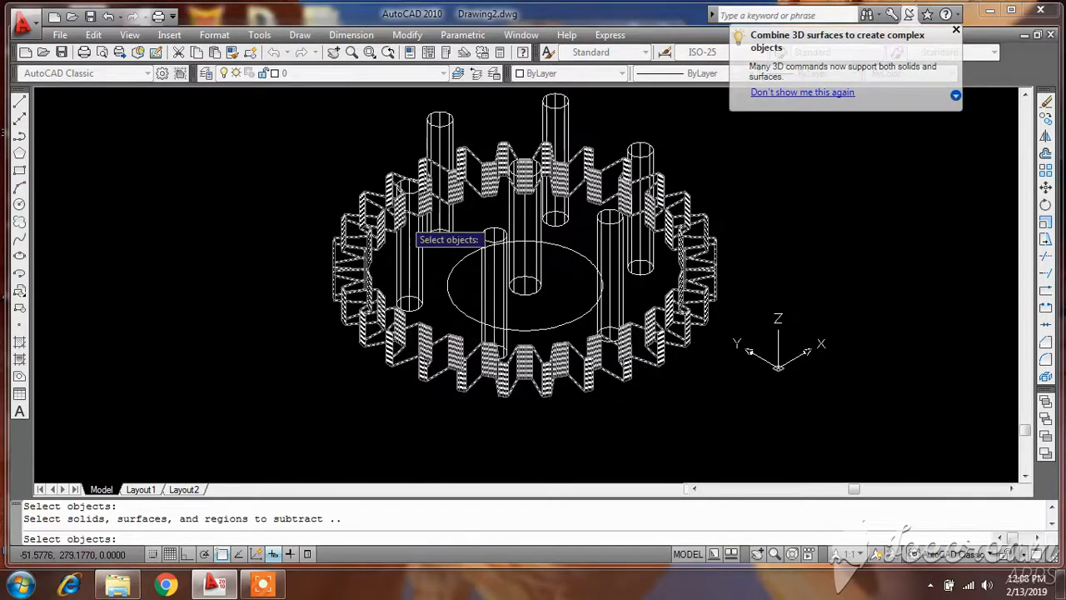
{"action": "left_click", "coordinate": [417, 246]}
{"action": "left_click", "coordinate": [451, 235]}
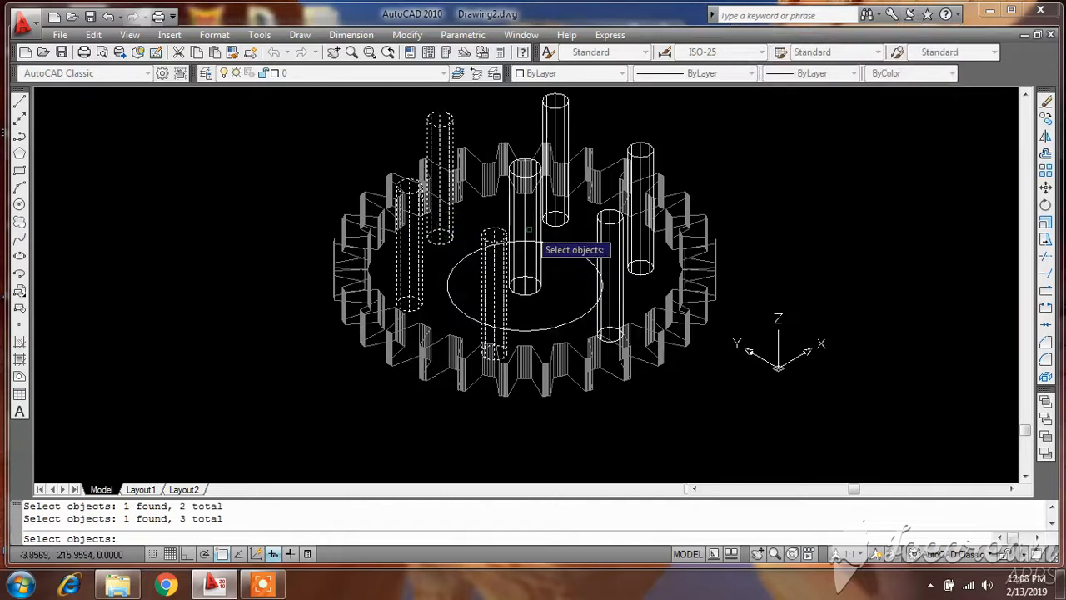
{"action": "left_click", "coordinate": [559, 208]}
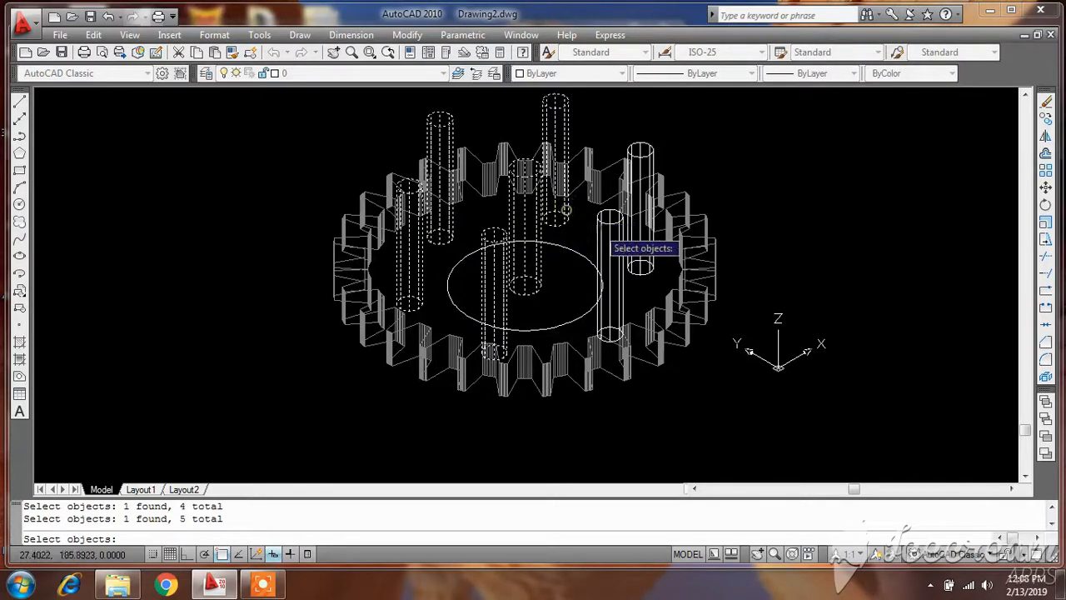
{"action": "left_click", "coordinate": [608, 218]}
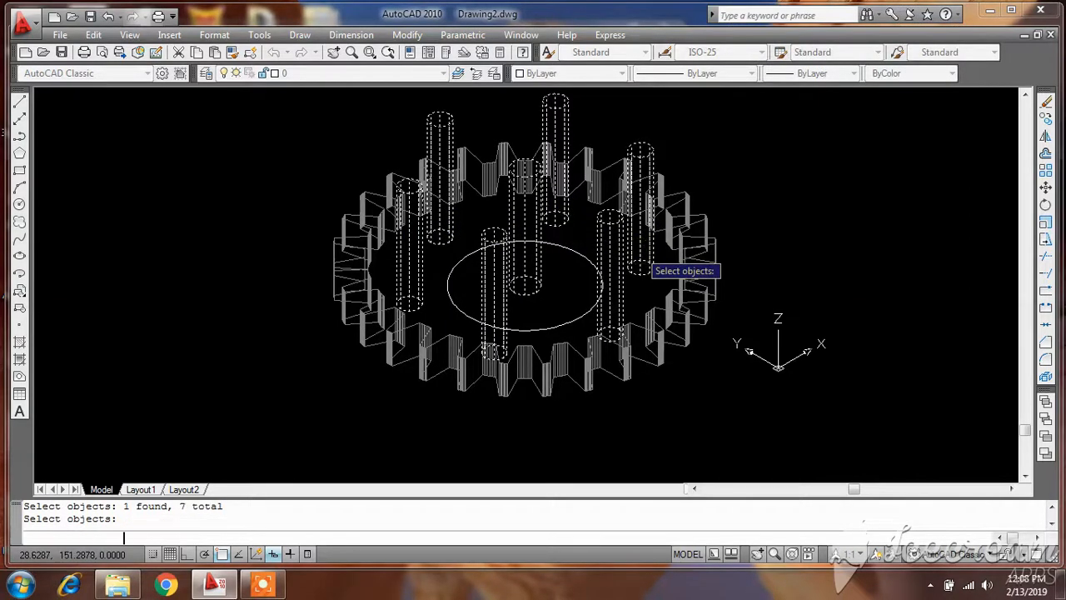
{"action": "key", "text": "Return"}
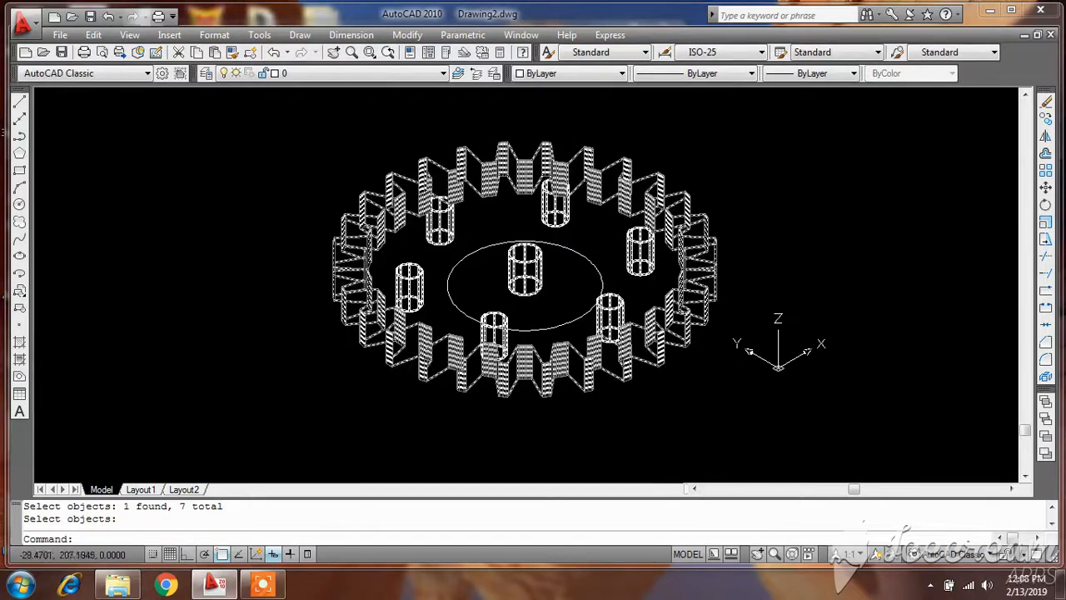
- Shade the gear in the Realistic visual style and turn it with Free Orbit to inspect its holes
{"action": "left_click", "coordinate": [129, 35]}
{"action": "mouse_move", "coordinate": [202, 394]}
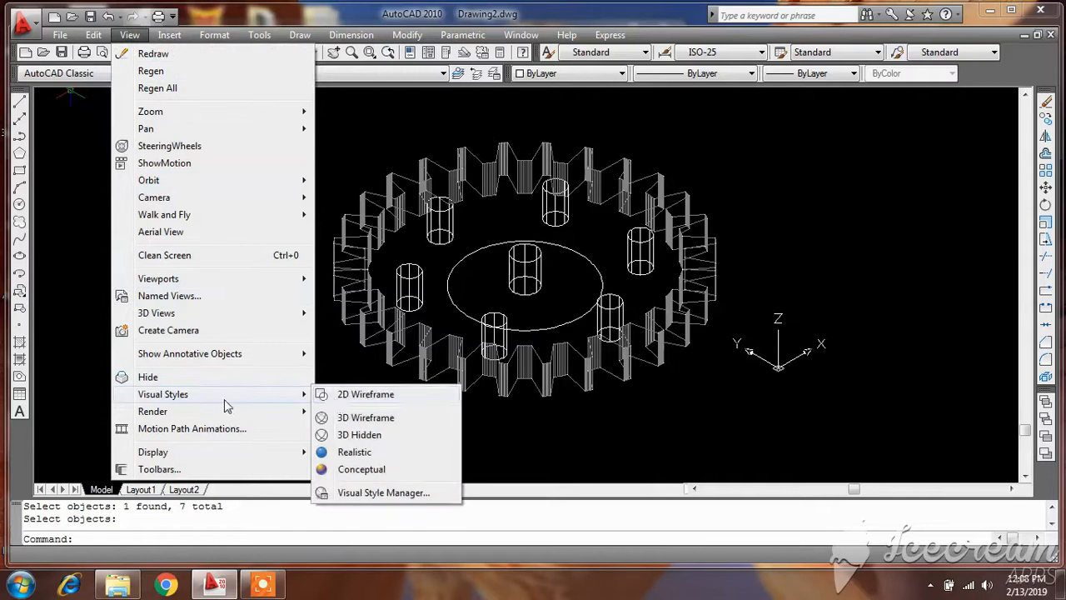
{"action": "left_click", "coordinate": [346, 454]}
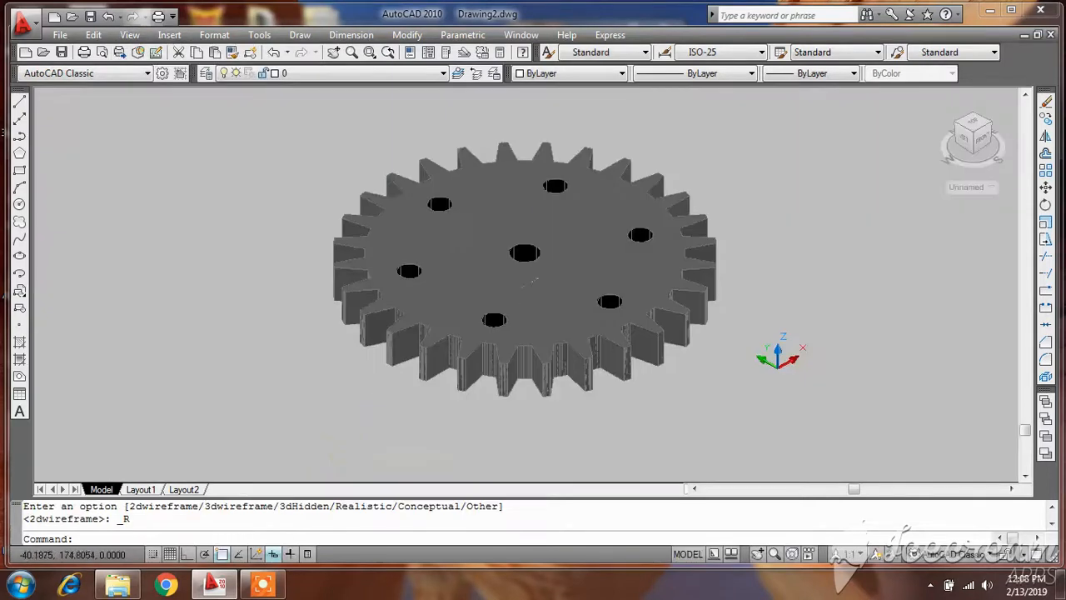
{"action": "left_click", "coordinate": [129, 35]}
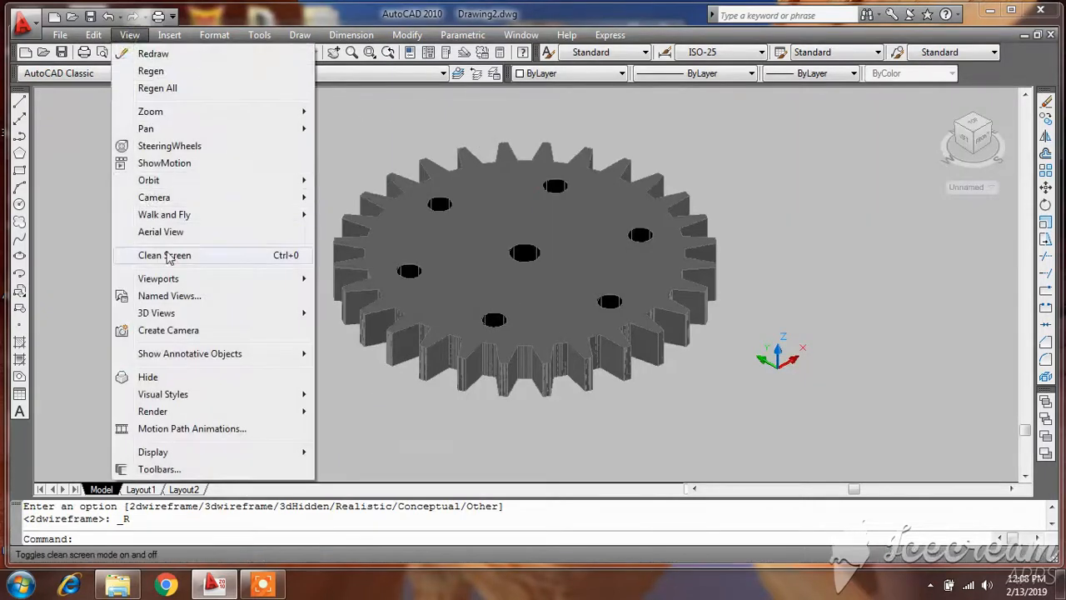
{"action": "mouse_move", "coordinate": [285, 179]}
{"action": "left_click", "coordinate": [354, 197]}
{"action": "left_click_drag", "start_coordinate": [500, 232], "coordinate": [559, 330]}
{"action": "key", "text": "Escape"}
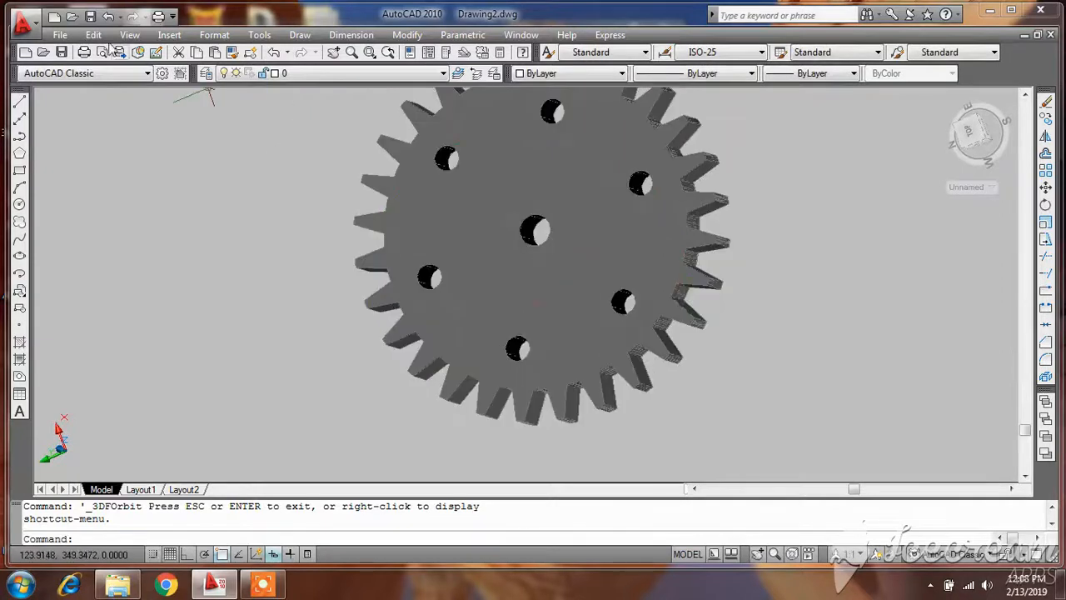
- Return the gear to the 2D Wireframe visual style and the SW Isometric view
{"action": "left_click", "coordinate": [130, 35]}
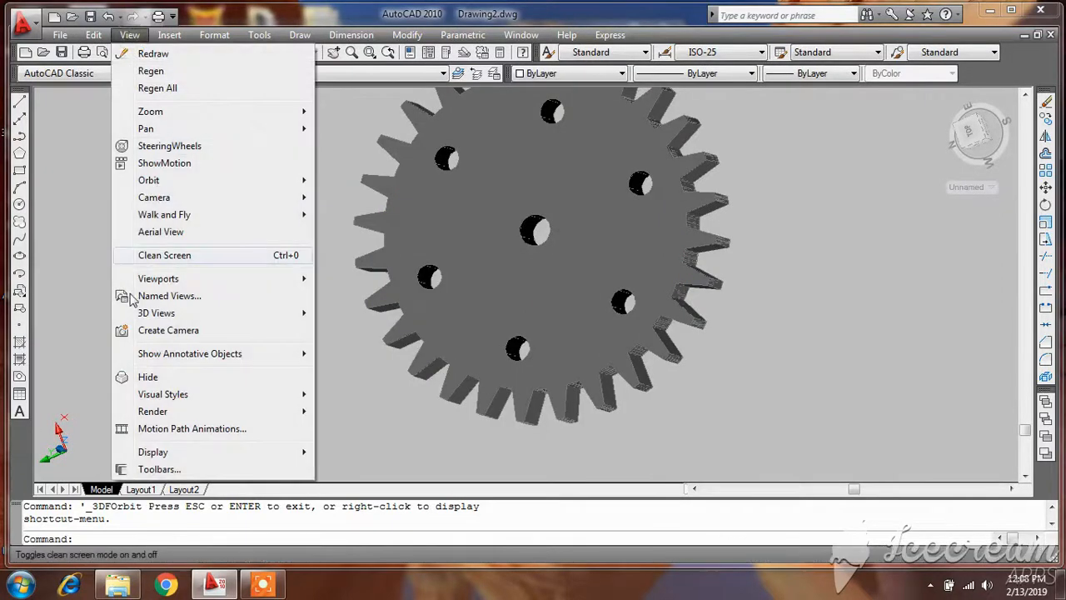
{"action": "mouse_move", "coordinate": [233, 398]}
{"action": "left_click", "coordinate": [354, 395]}
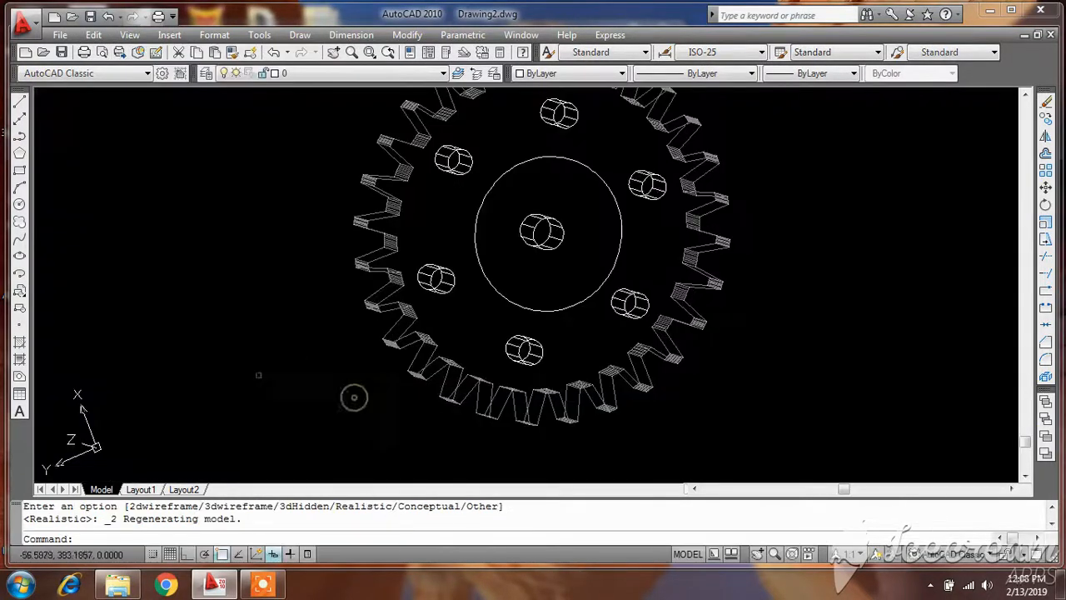
{"action": "left_click", "coordinate": [130, 35]}
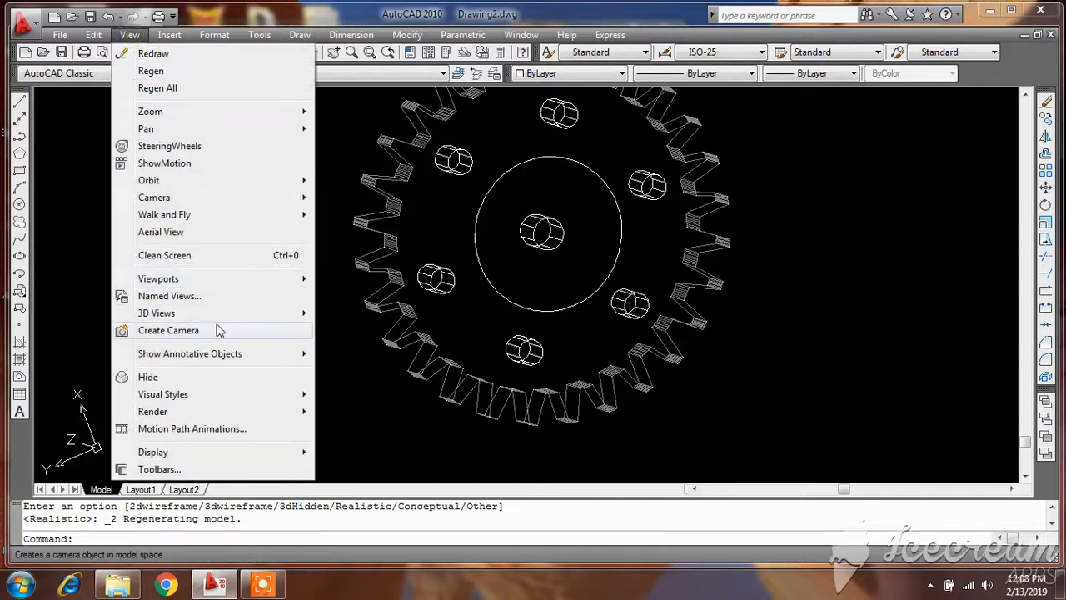
{"action": "mouse_move", "coordinate": [270, 314]}
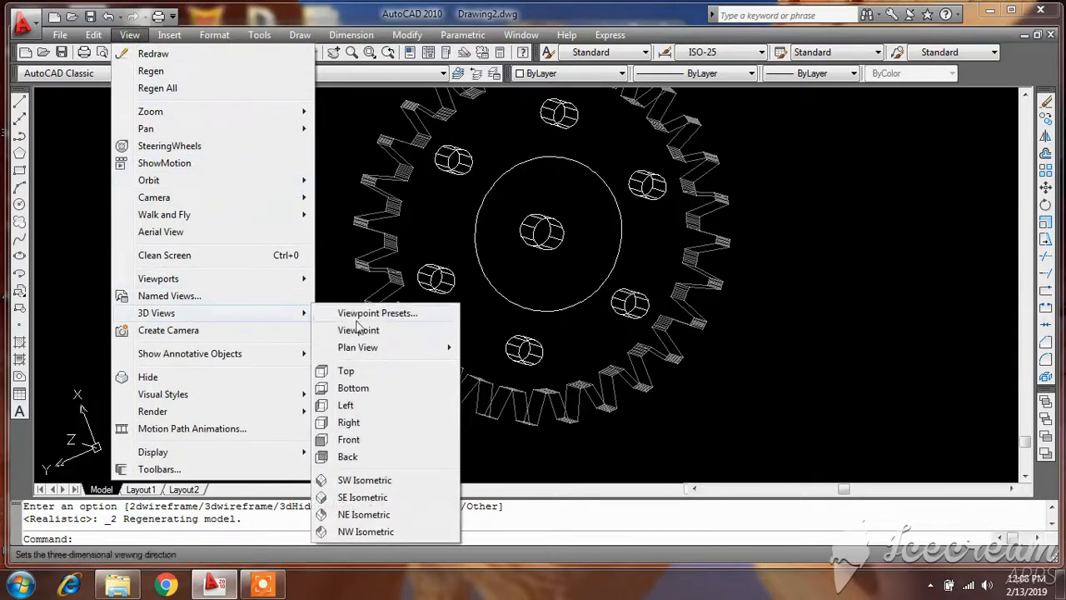
{"action": "left_click", "coordinate": [329, 483]}
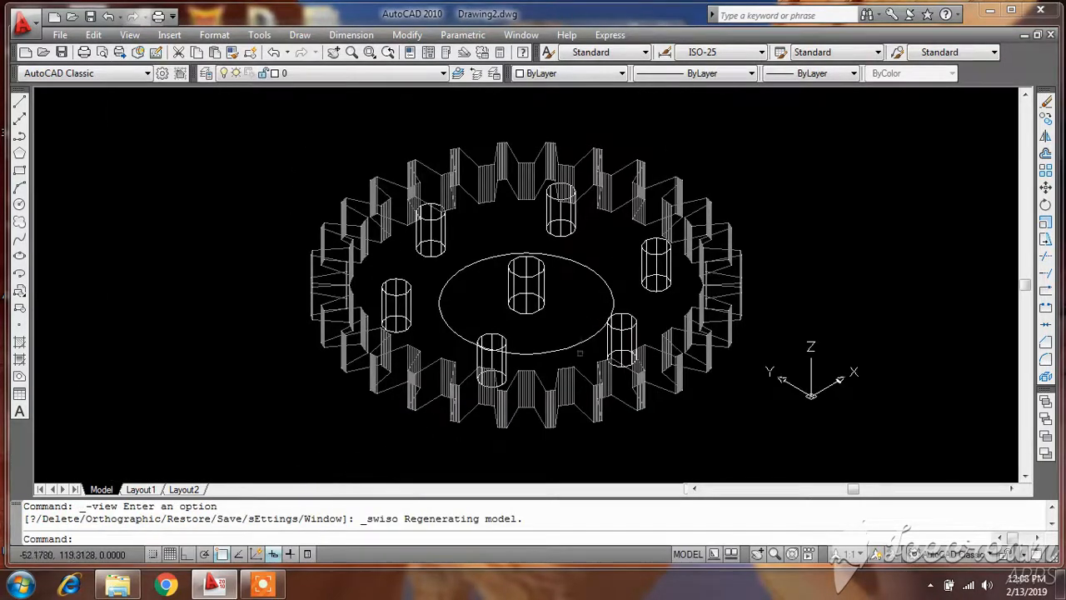
- Extrude the large circle around the gear's central bore to a height of 5
{"action": "scroll", "coordinate": [580, 353], "scroll_direction": "up", "scroll_amount": 3}
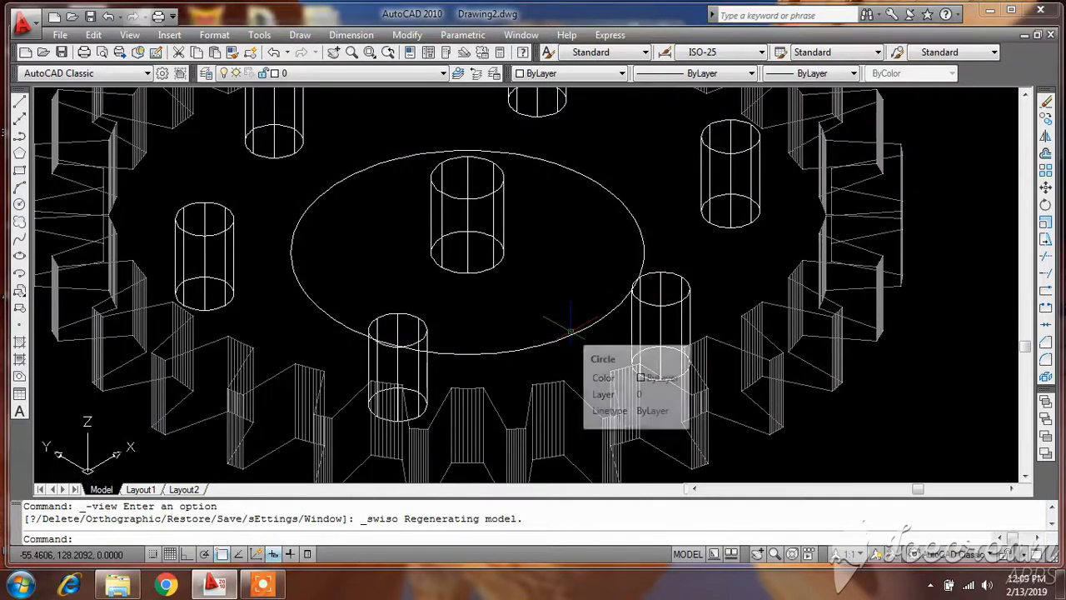
{"action": "type", "text": "ex"}
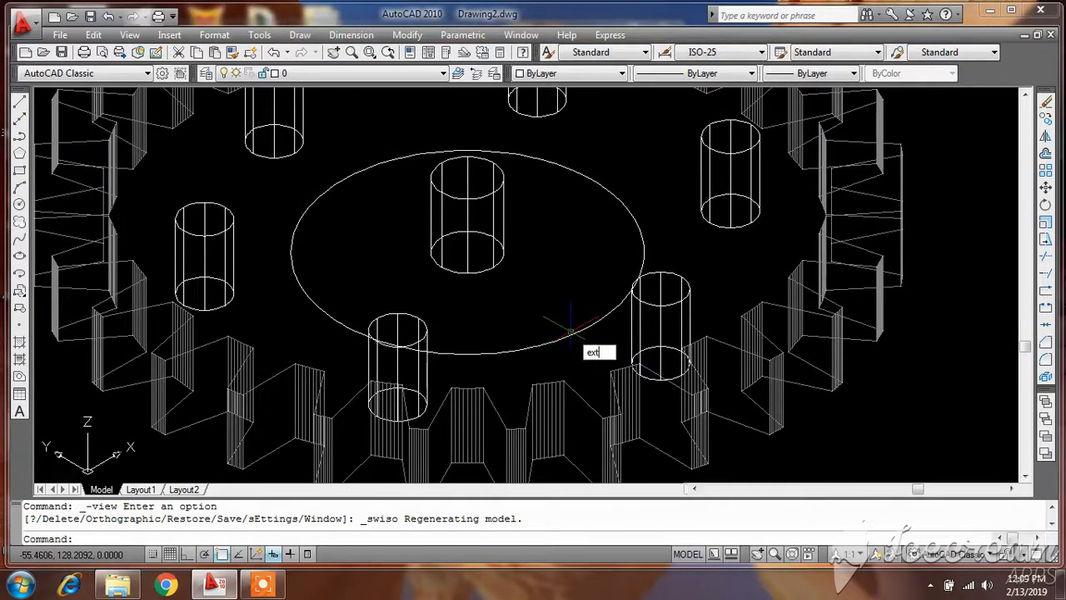
{"action": "type", "text": "t"}
{"action": "key", "text": "Return"}
{"action": "left_click", "coordinate": [572, 336]}
{"action": "key", "text": "Return"}
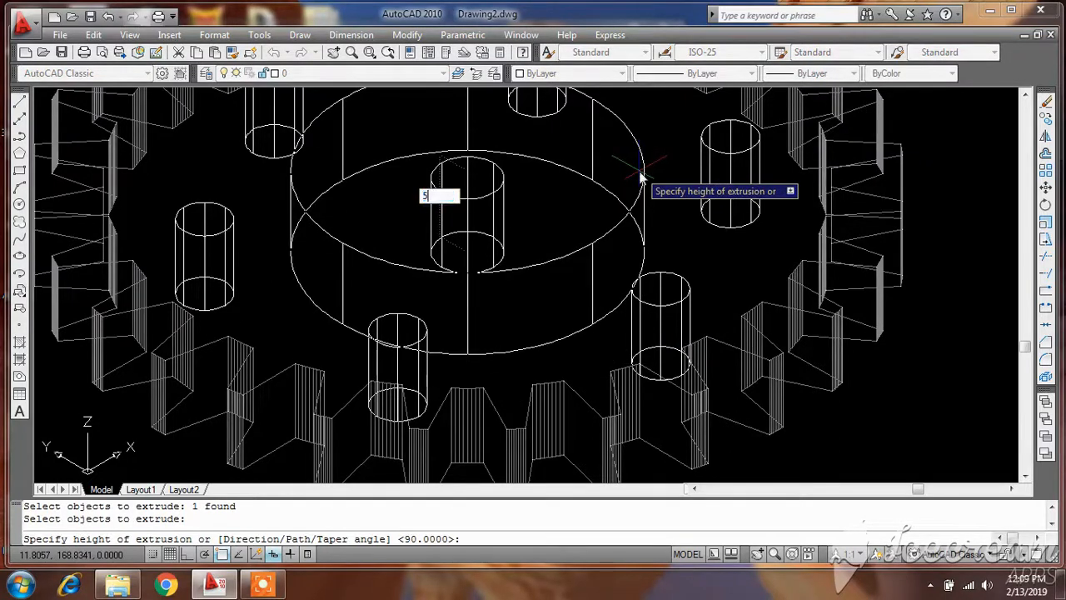
{"action": "type", "text": "5"}
{"action": "key", "text": "Return"}
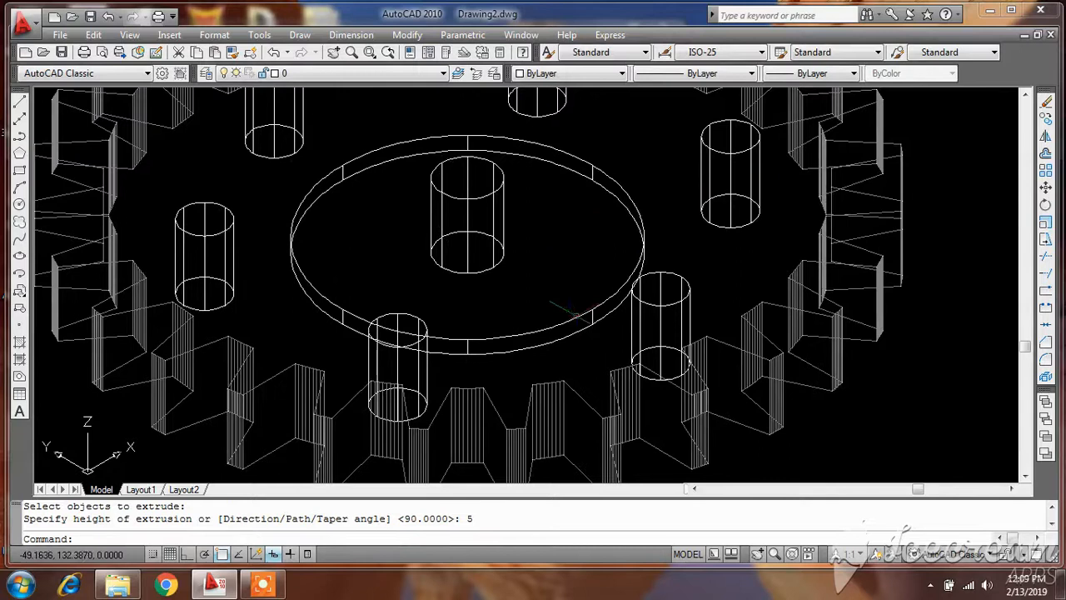
- In the Left view, mirror the thin disc about the gear's horizontal mid-thickness line, keeping the source object
{"action": "left_click", "coordinate": [129, 34]}
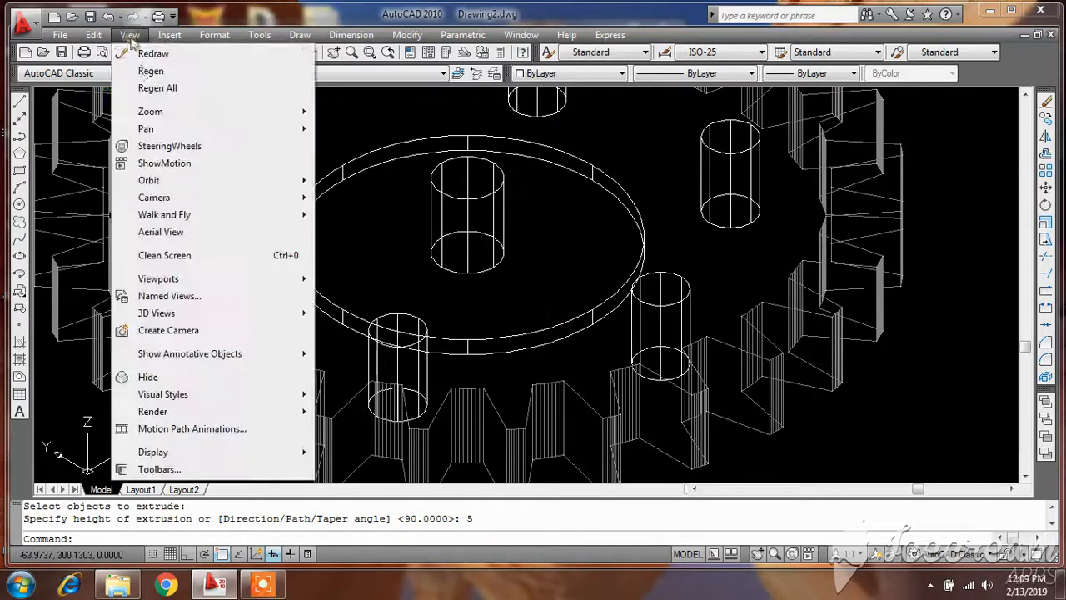
{"action": "mouse_move", "coordinate": [223, 318]}
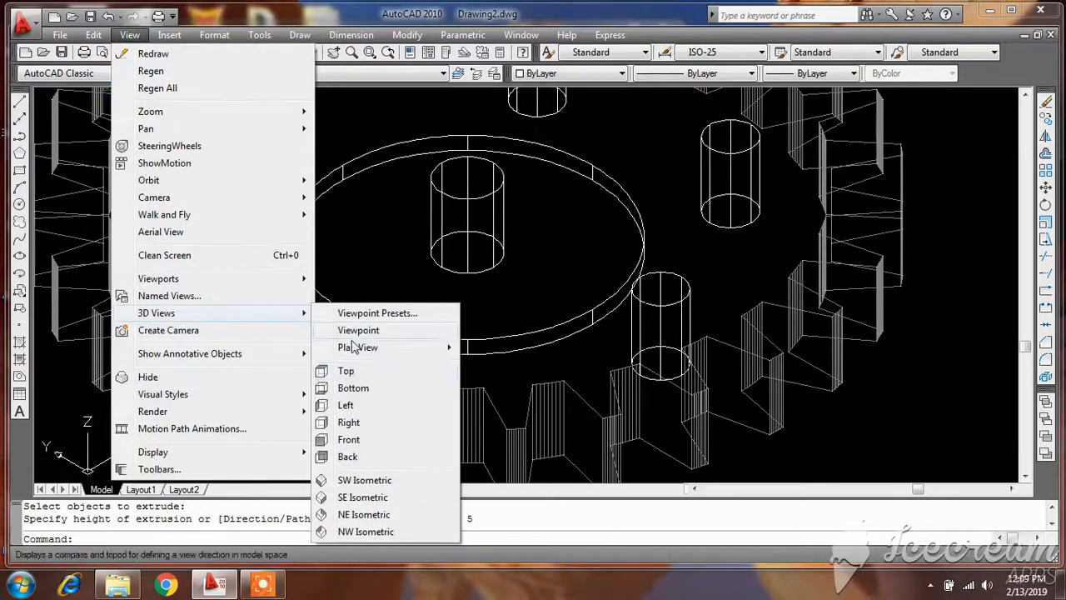
{"action": "left_click", "coordinate": [345, 406]}
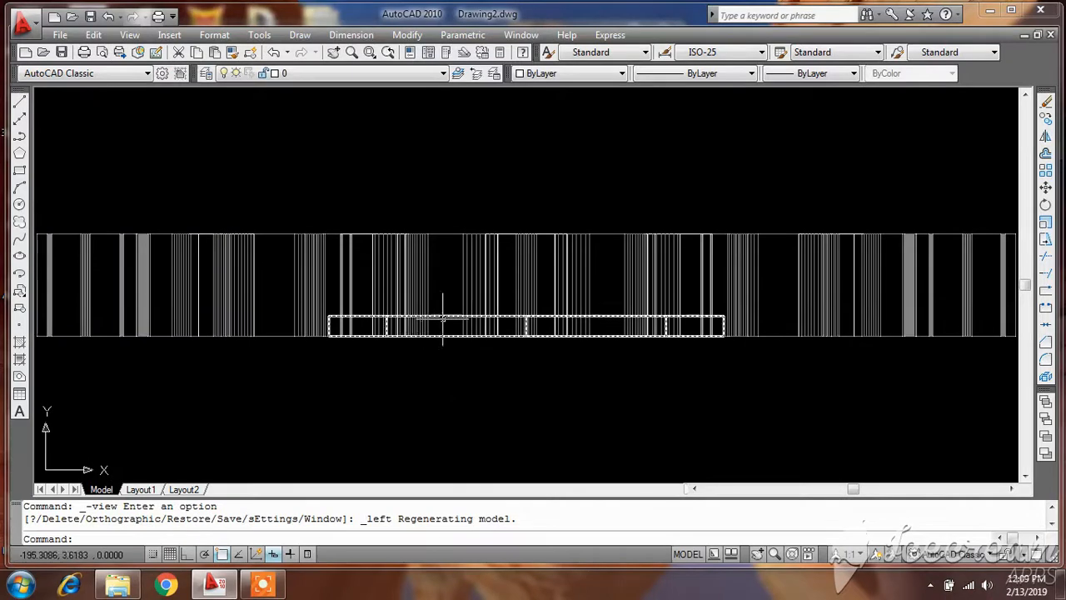
{"action": "scroll", "coordinate": [448, 317], "scroll_direction": "down", "scroll_amount": 2}
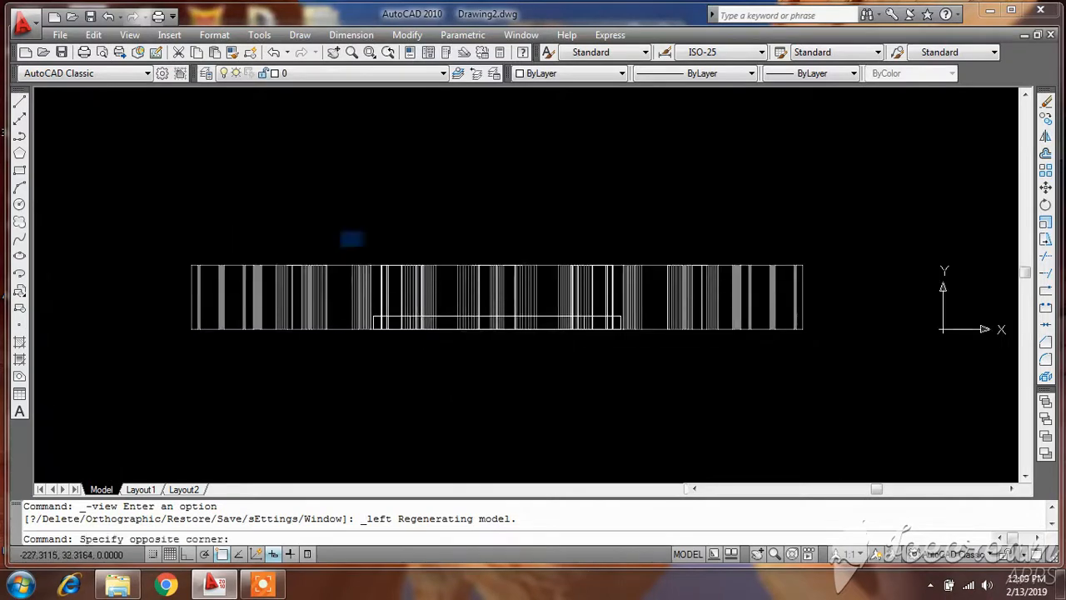
{"action": "left_click", "coordinate": [641, 362]}
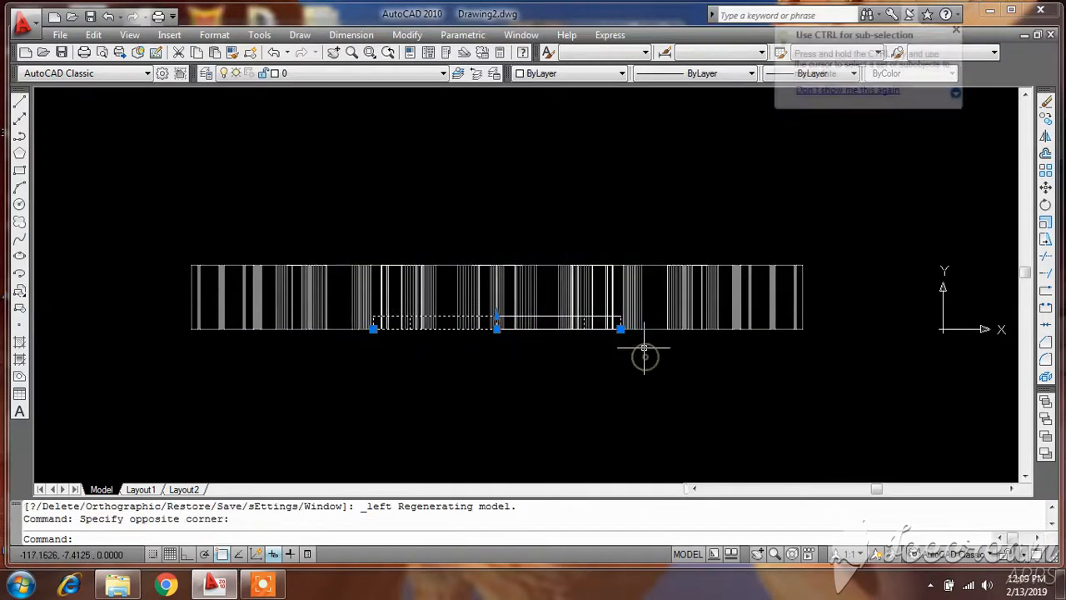
{"action": "left_click", "coordinate": [1046, 136]}
{"action": "left_click", "coordinate": [805, 294]}
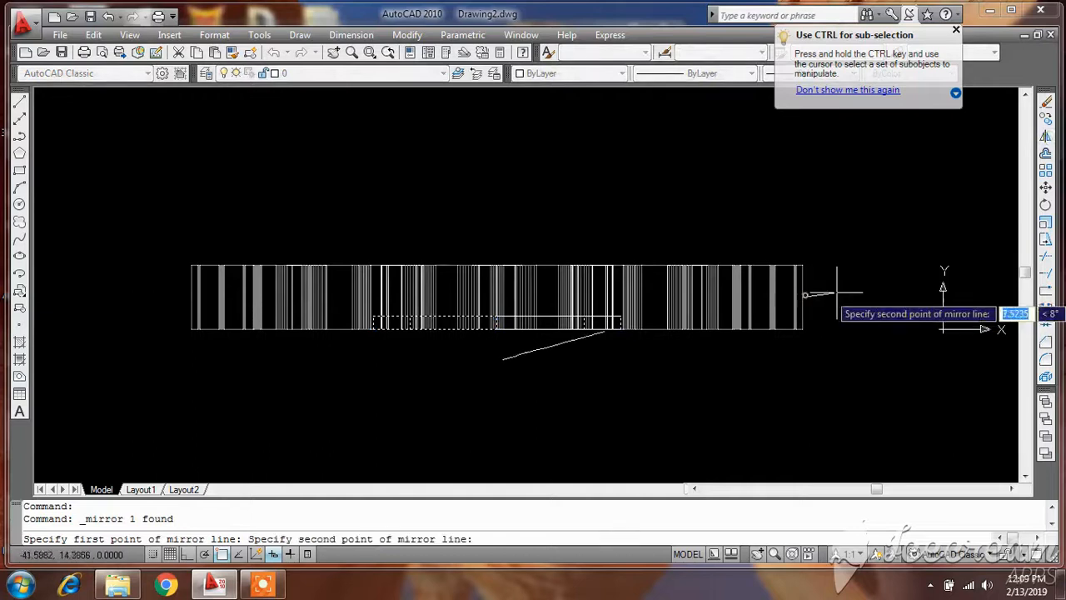
{"action": "left_click", "coordinate": [190, 297]}
{"action": "key", "text": "Return"}
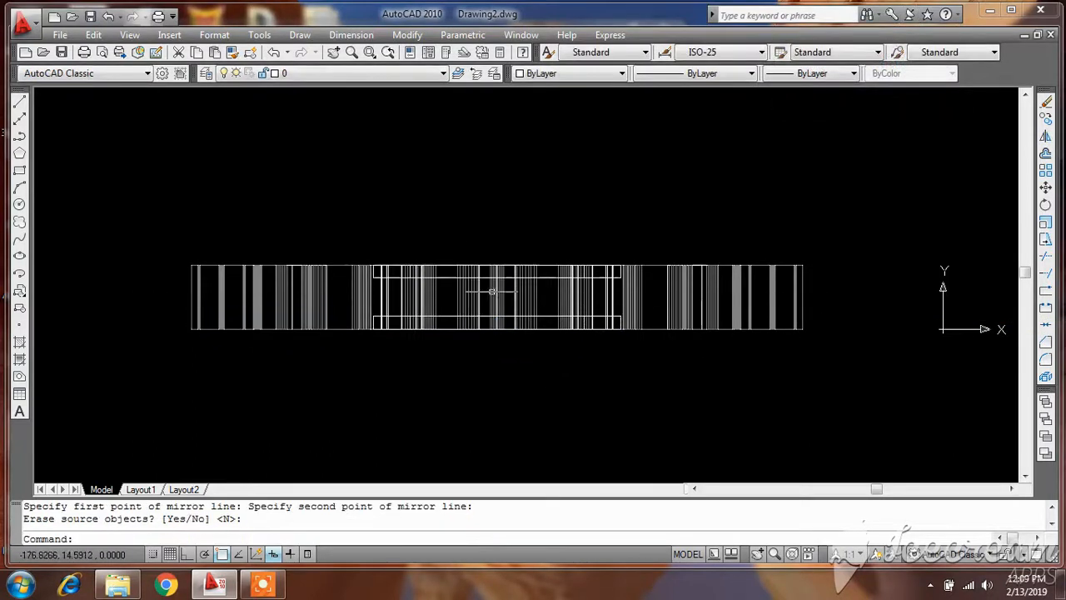
- Subtract the two thin discs at the gear's upper and lower faces from the gear solid
{"action": "type", "text": "su"}
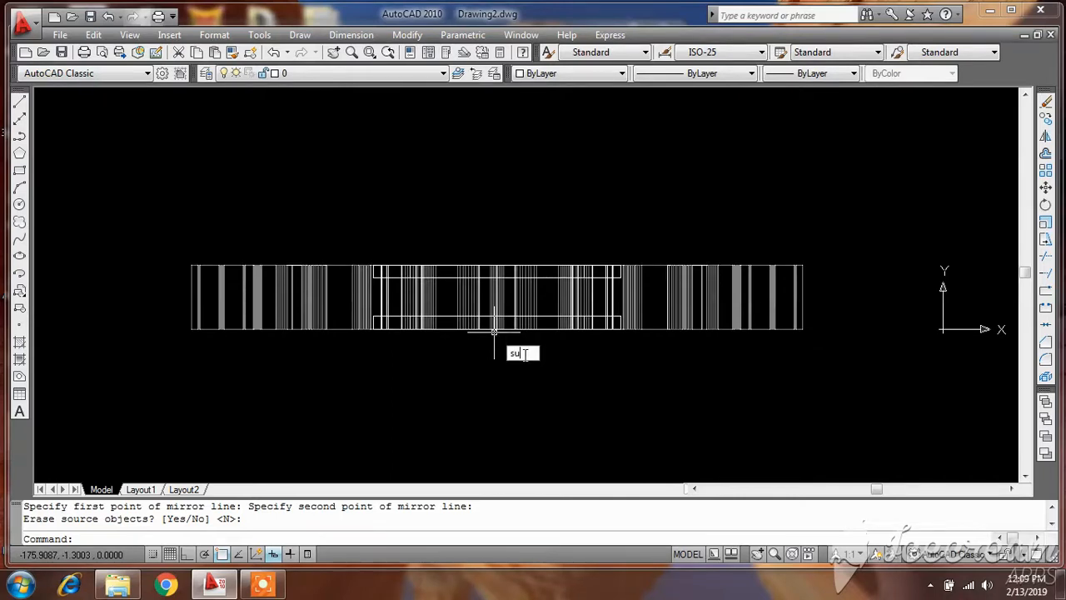
{"action": "key", "text": "Return"}
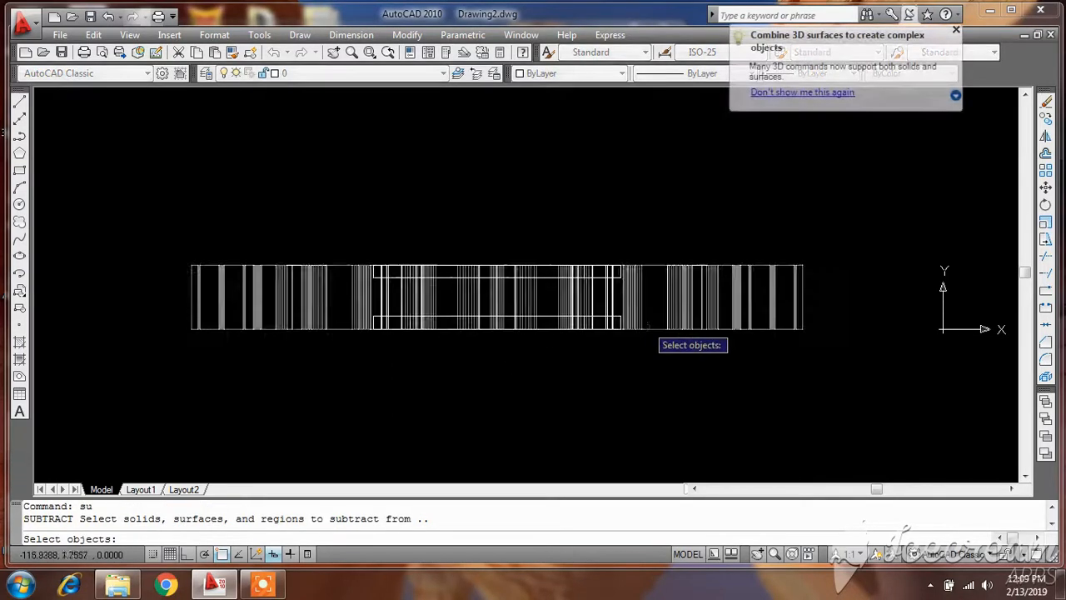
{"action": "left_click", "coordinate": [651, 329]}
{"action": "key", "text": "Return"}
{"action": "left_click", "coordinate": [317, 222]}
{"action": "left_click", "coordinate": [670, 422]}
{"action": "key", "text": "Return"}
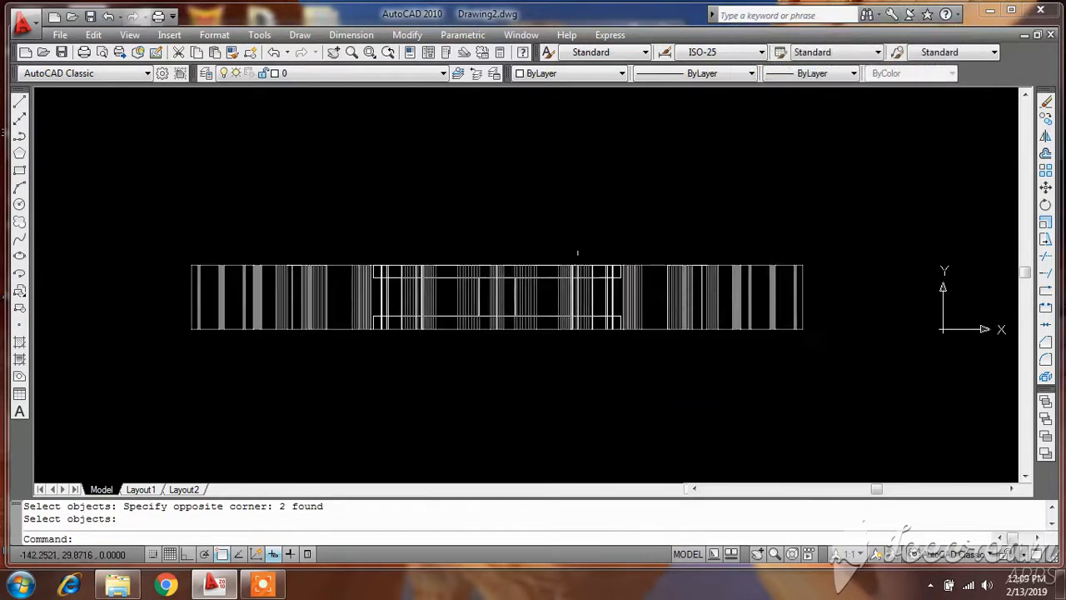
- Show the recessed gear in the SW Isometric view with the Realistic visual style
{"action": "left_click", "coordinate": [129, 35]}
{"action": "mouse_move", "coordinate": [260, 311]}
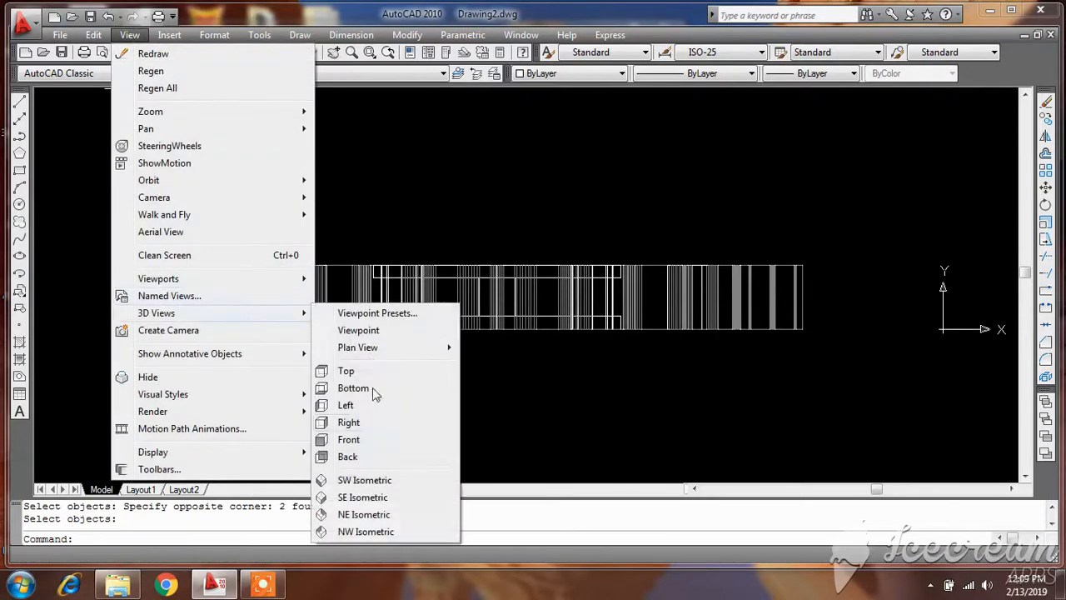
{"action": "left_click", "coordinate": [350, 481]}
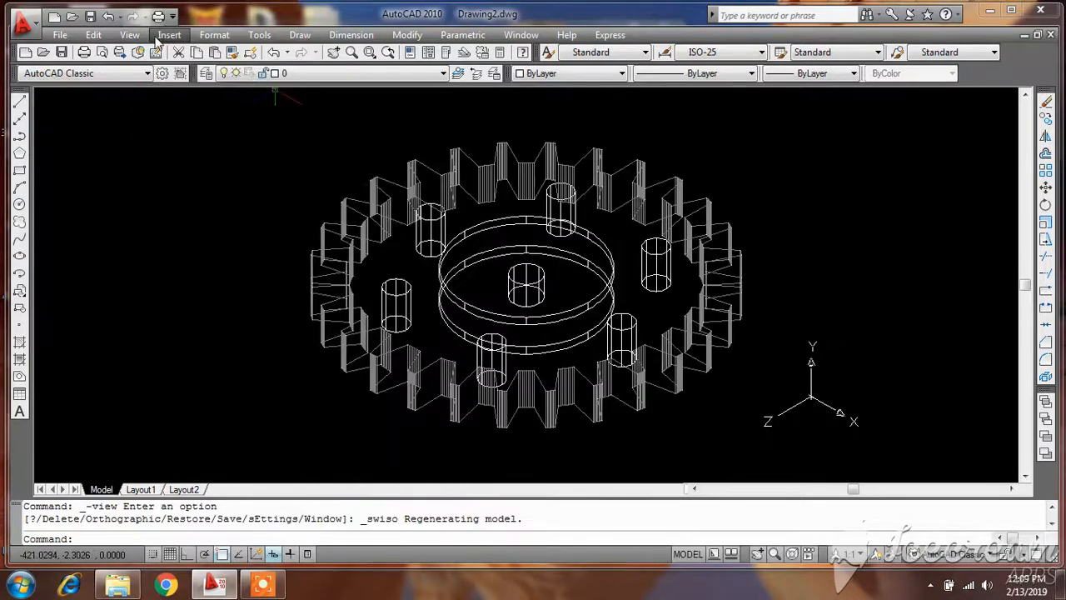
{"action": "left_click", "coordinate": [129, 35]}
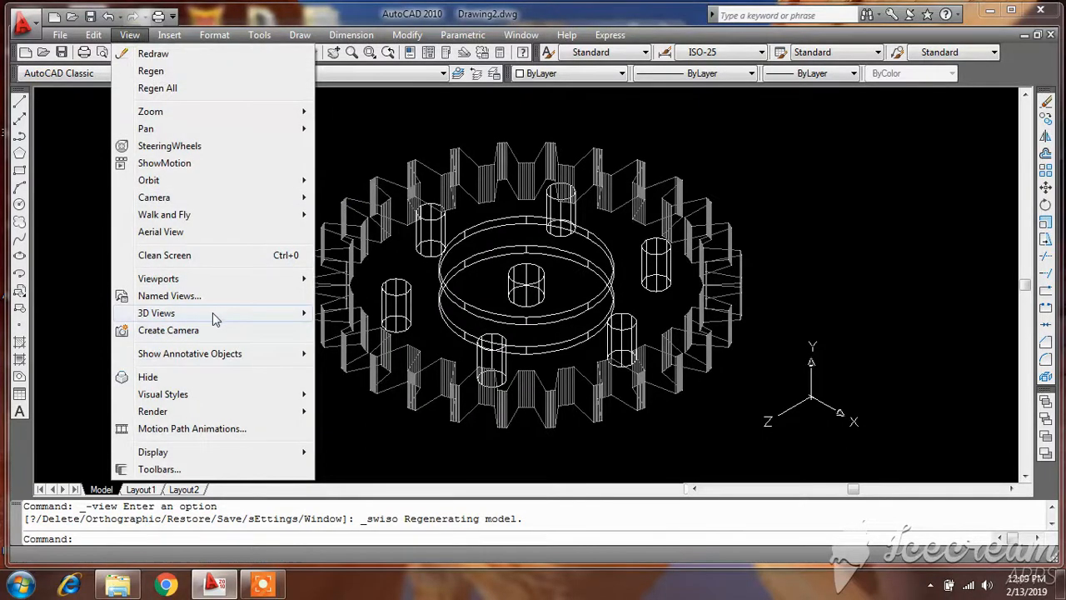
{"action": "mouse_move", "coordinate": [271, 397]}
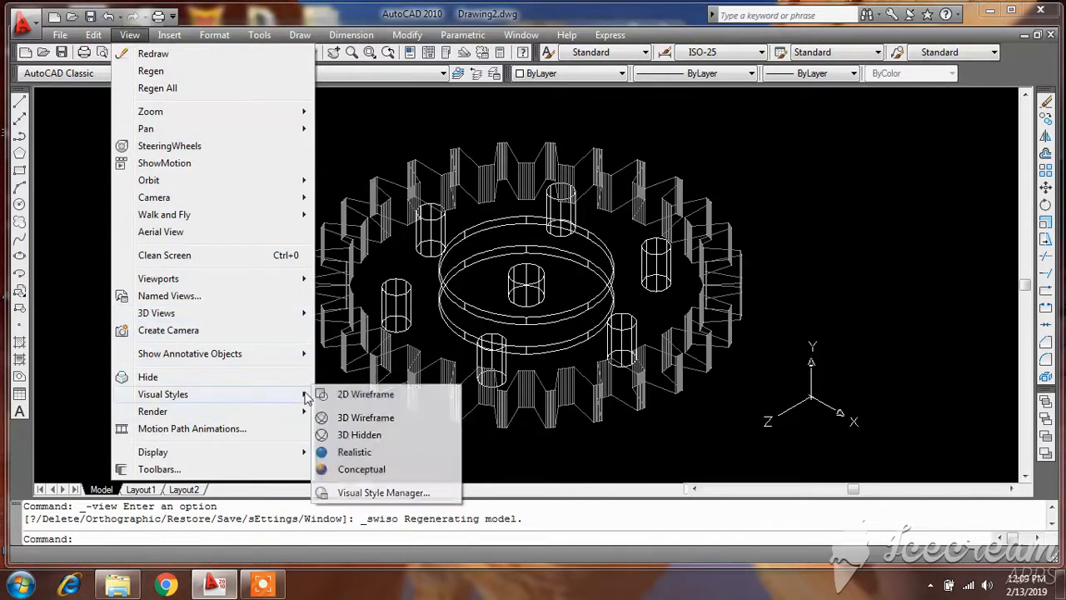
{"action": "left_click", "coordinate": [351, 453]}
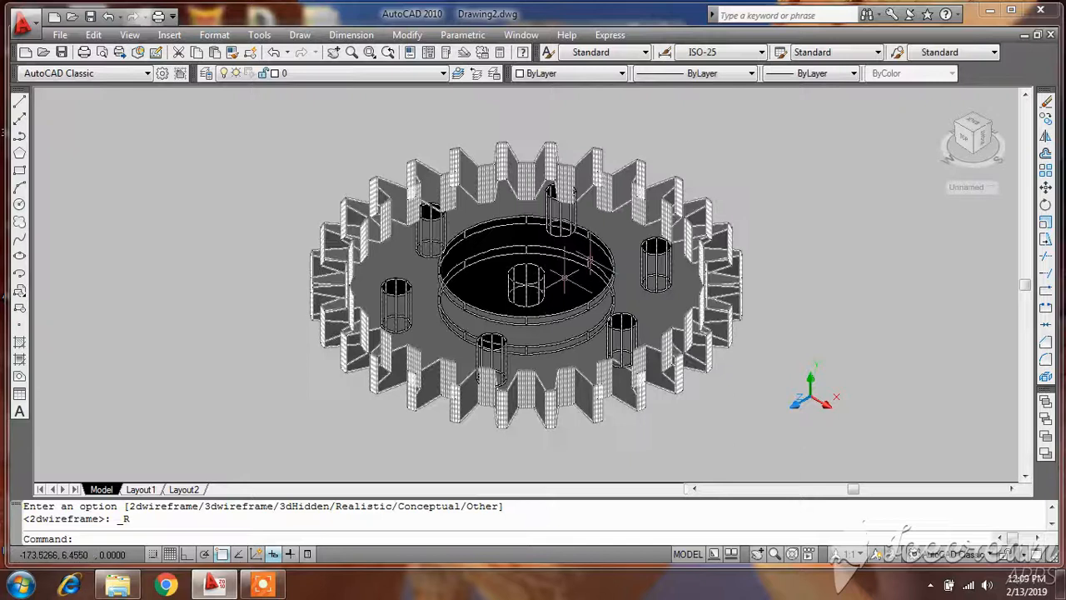
- Change the color of the whole gear solid to Color 252 and clear the selection
{"action": "left_click", "coordinate": [574, 74]}
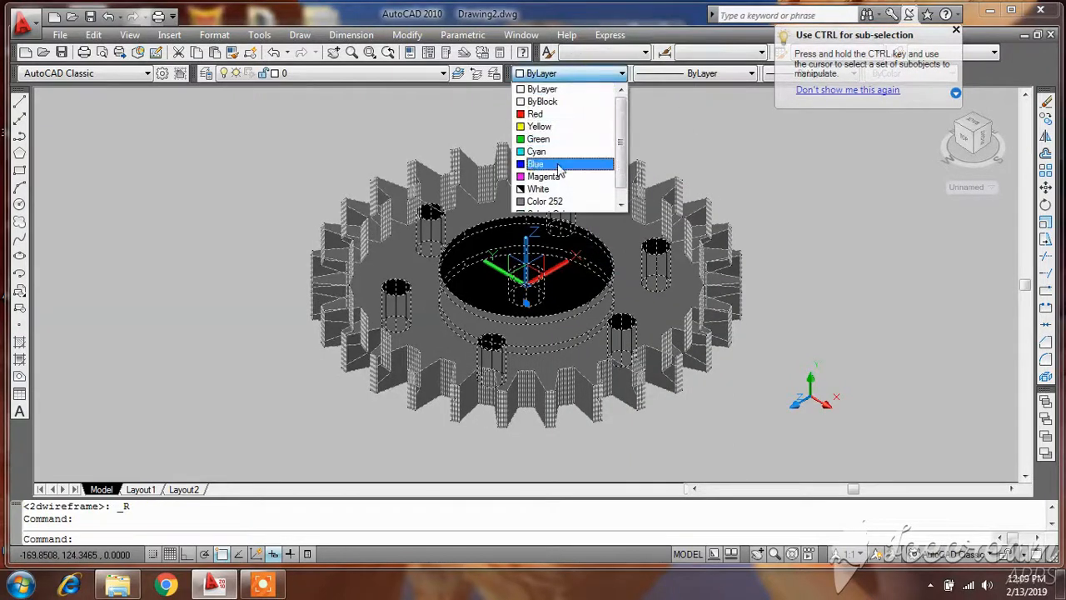
{"action": "left_click", "coordinate": [559, 200]}
{"action": "key", "text": "Escape"}
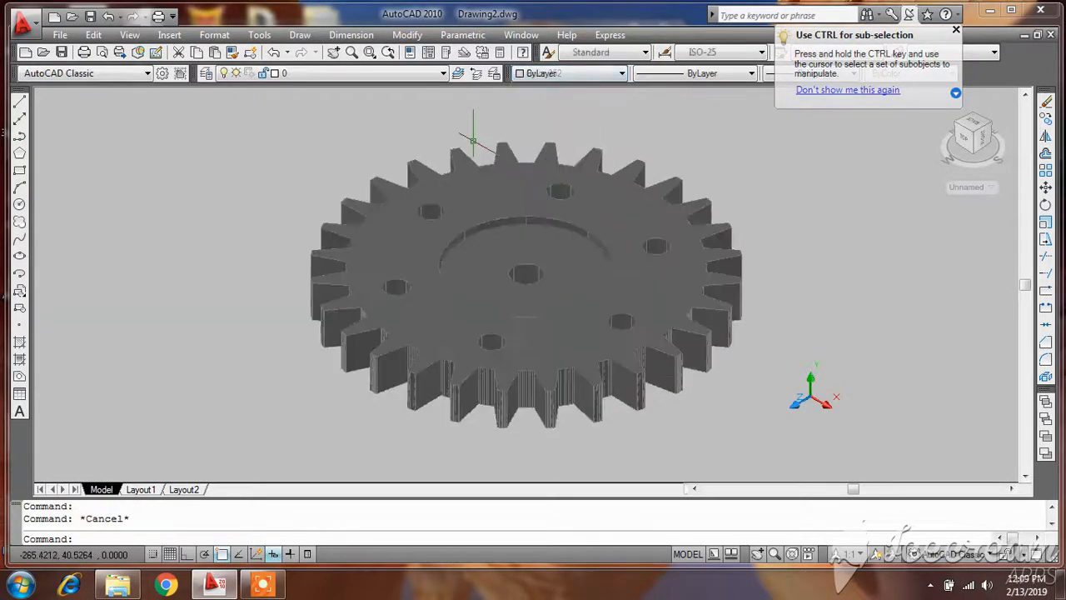
- Examine the gear's teeth, holes and recessed faces from several angles with Free Orbit
{"action": "left_click", "coordinate": [131, 36]}
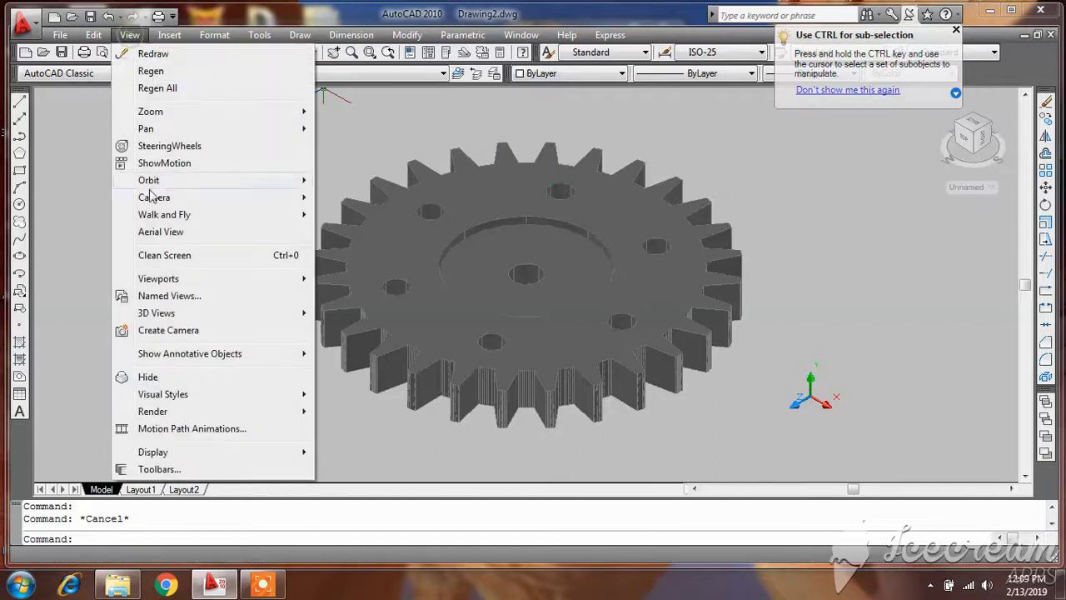
{"action": "mouse_move", "coordinate": [295, 178]}
{"action": "left_click", "coordinate": [358, 197]}
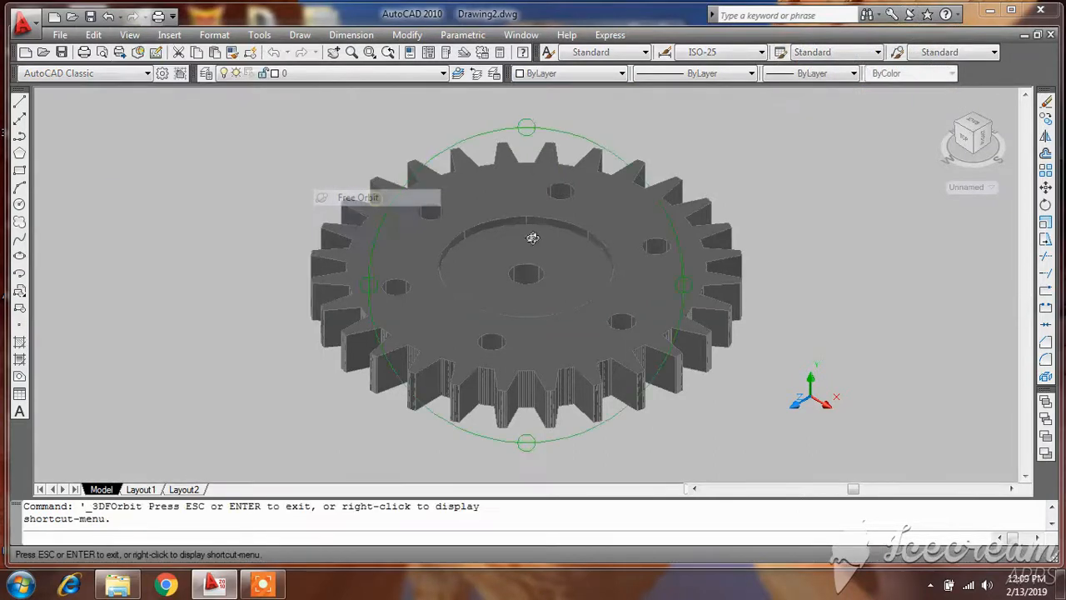
{"action": "left_click_drag", "start_coordinate": [472, 221], "coordinate": [486, 338]}
{"action": "scroll", "coordinate": [586, 260], "scroll_direction": "down", "scroll_amount": 4}
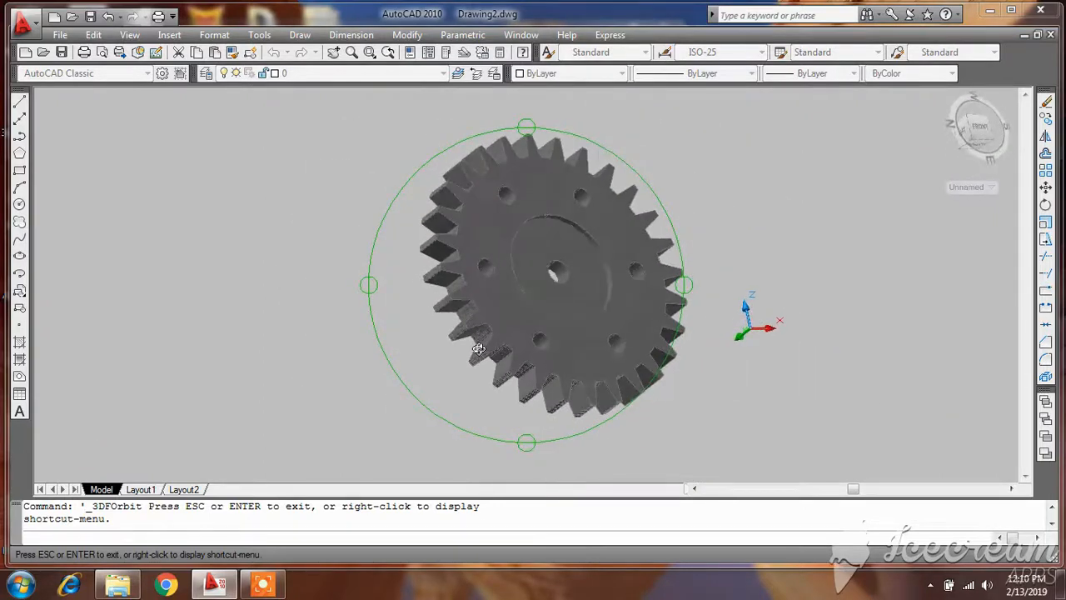
{"action": "left_click_drag", "start_coordinate": [456, 381], "coordinate": [477, 365]}
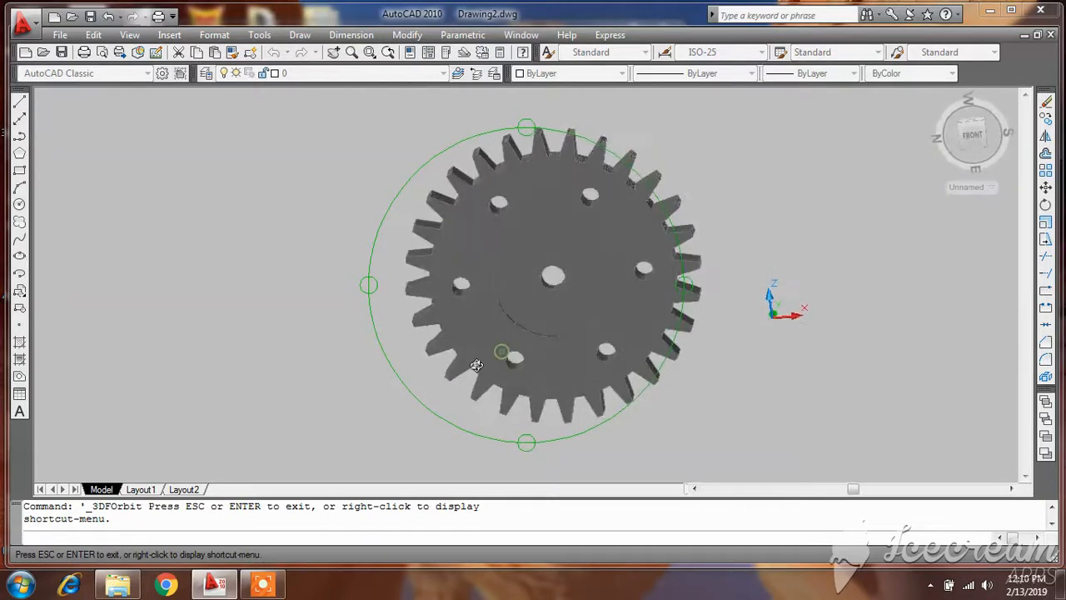
{"action": "left_click_drag", "start_coordinate": [557, 309], "coordinate": [434, 220]}
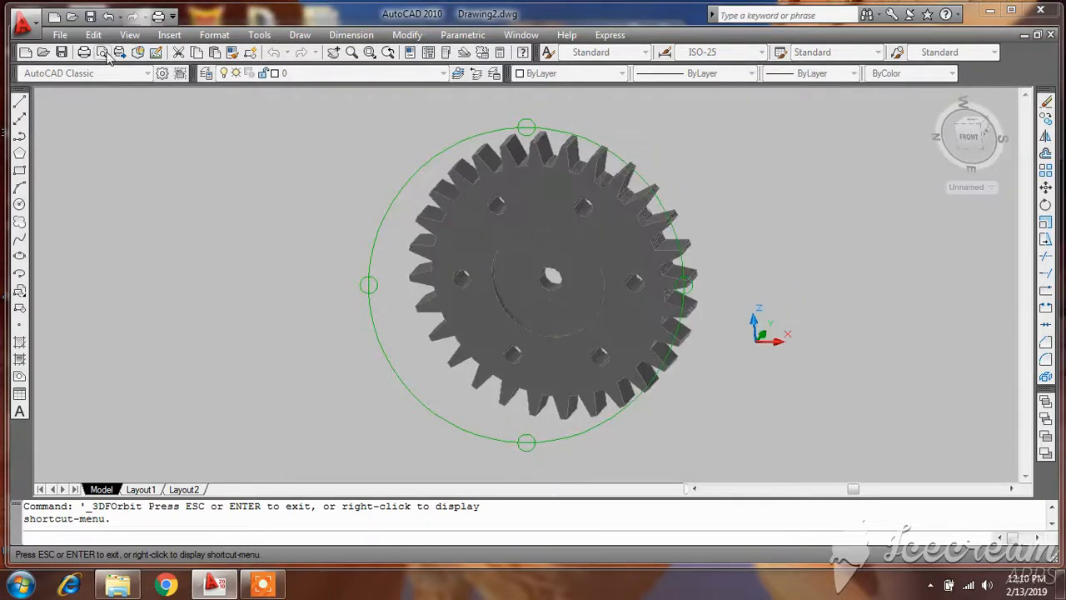
- Set the gear spinning with Continuous Orbit to view it from all sides, and end the orbit
{"action": "left_click", "coordinate": [129, 34]}
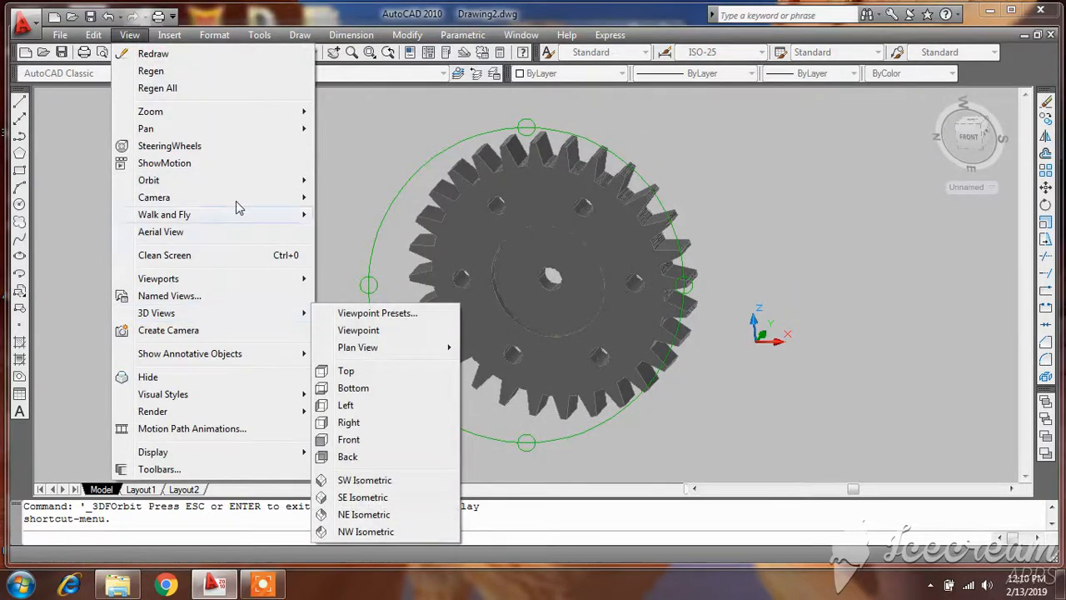
{"action": "mouse_move", "coordinate": [250, 180]}
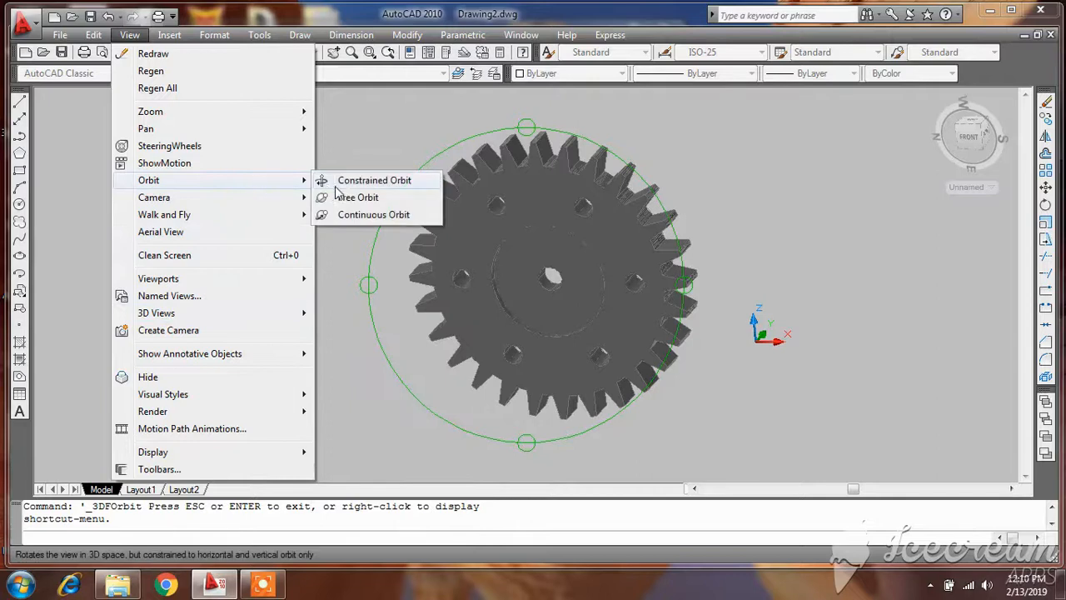
{"action": "left_click", "coordinate": [362, 221]}
{"action": "left_click_drag", "start_coordinate": [483, 309], "coordinate": [541, 319]}
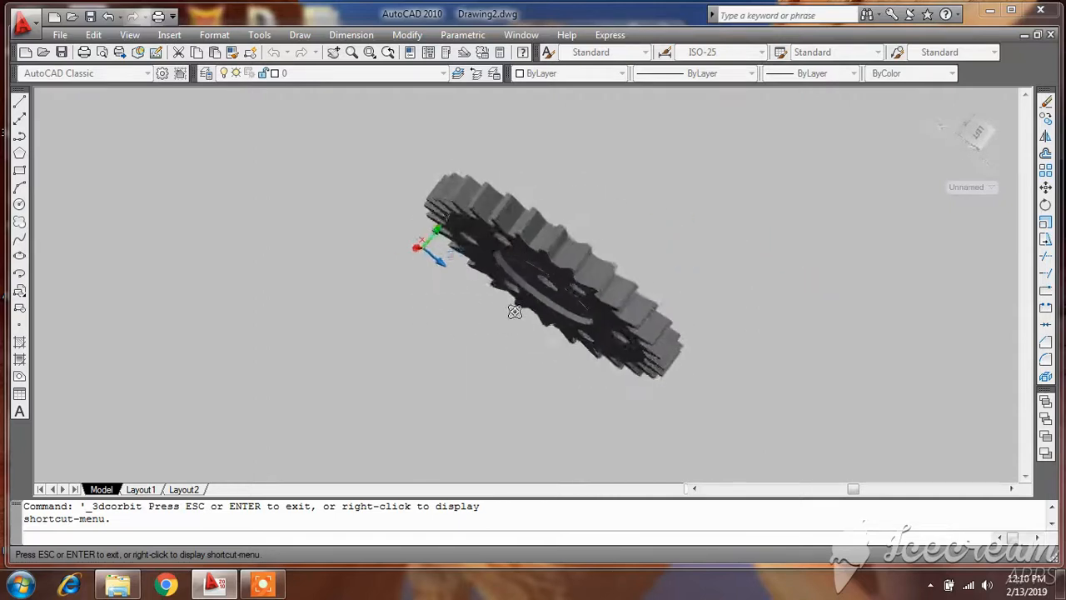
{"action": "key", "text": "Escape"}
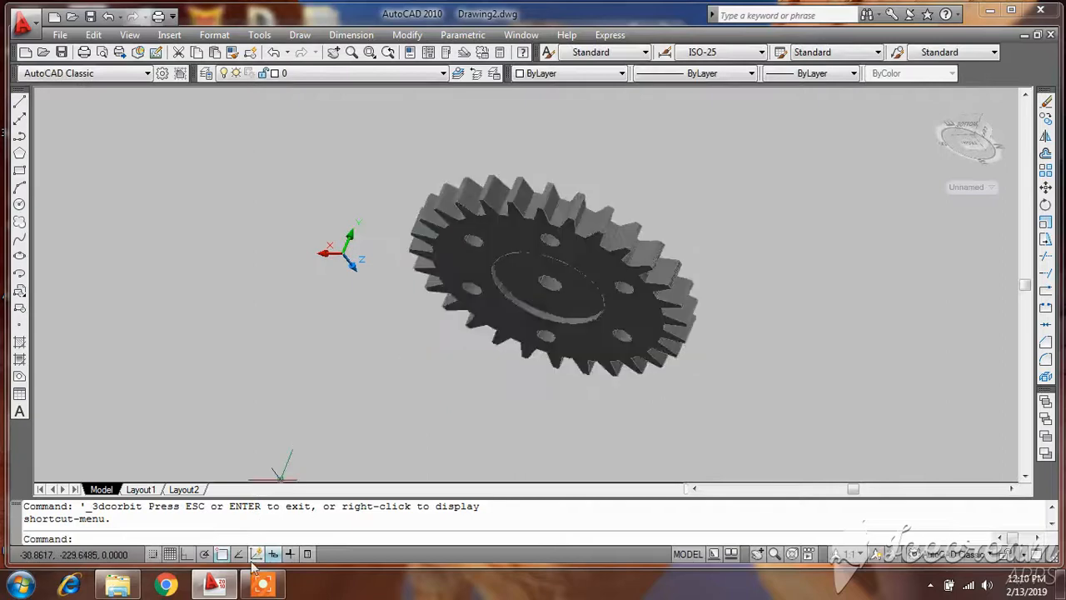
{"action": "left_click", "coordinate": [264, 588]}
{"action": "left_click", "coordinate": [626, 562]}
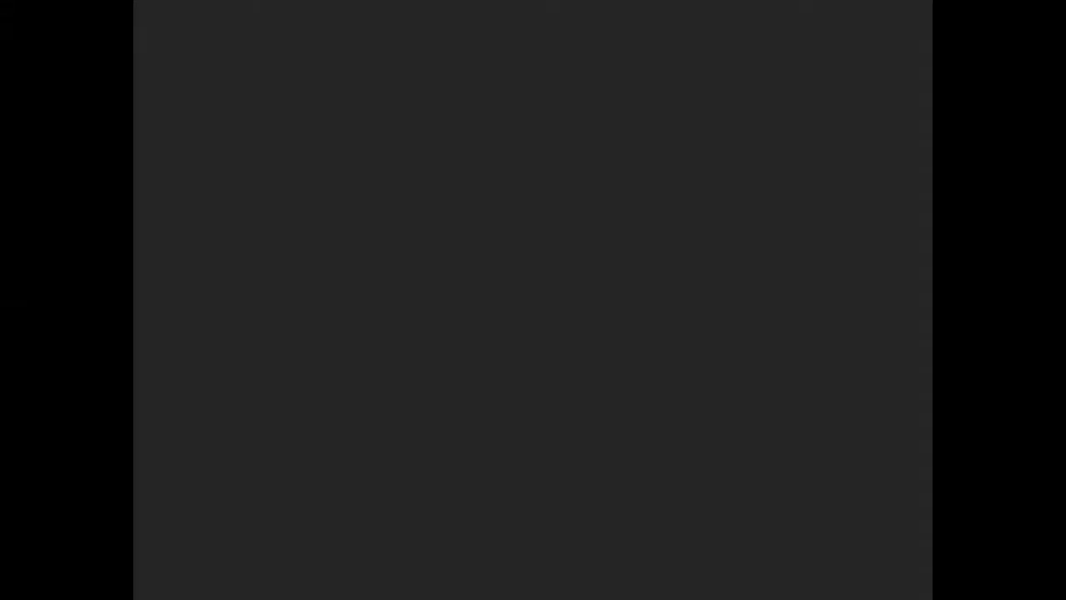